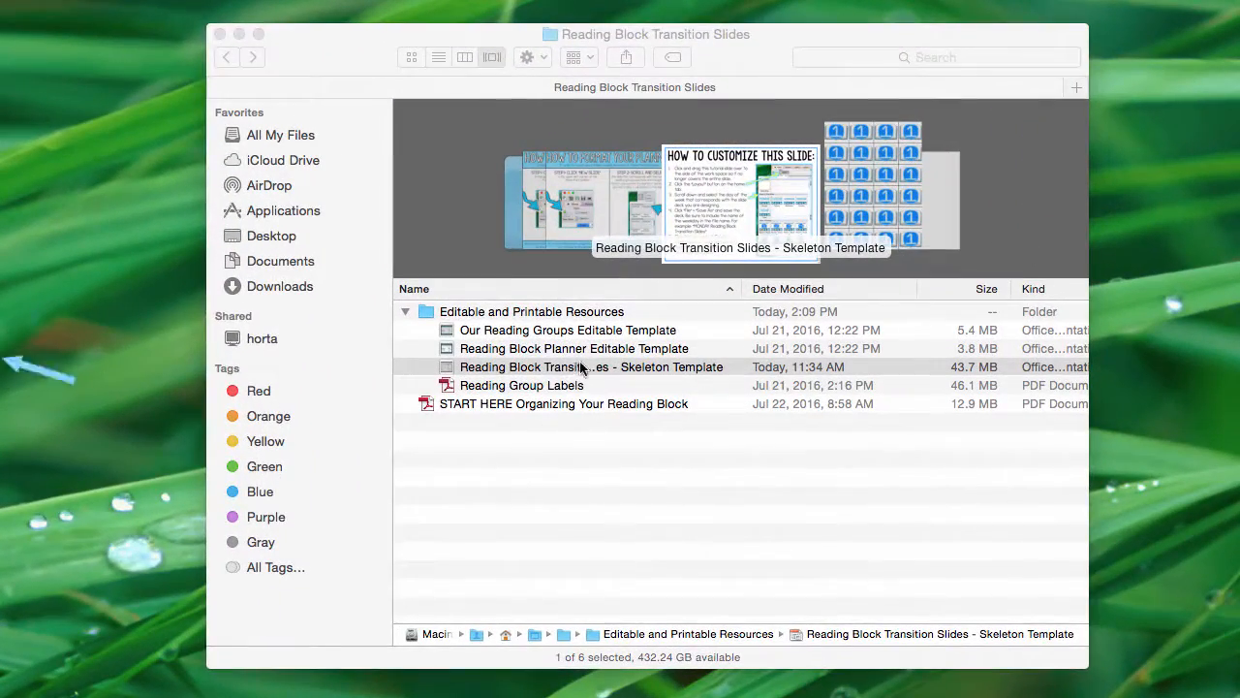
Open the Reading Block Transition Slides - Skeleton Template presentation and collapse all of its slide sections.
double_click(581, 368)
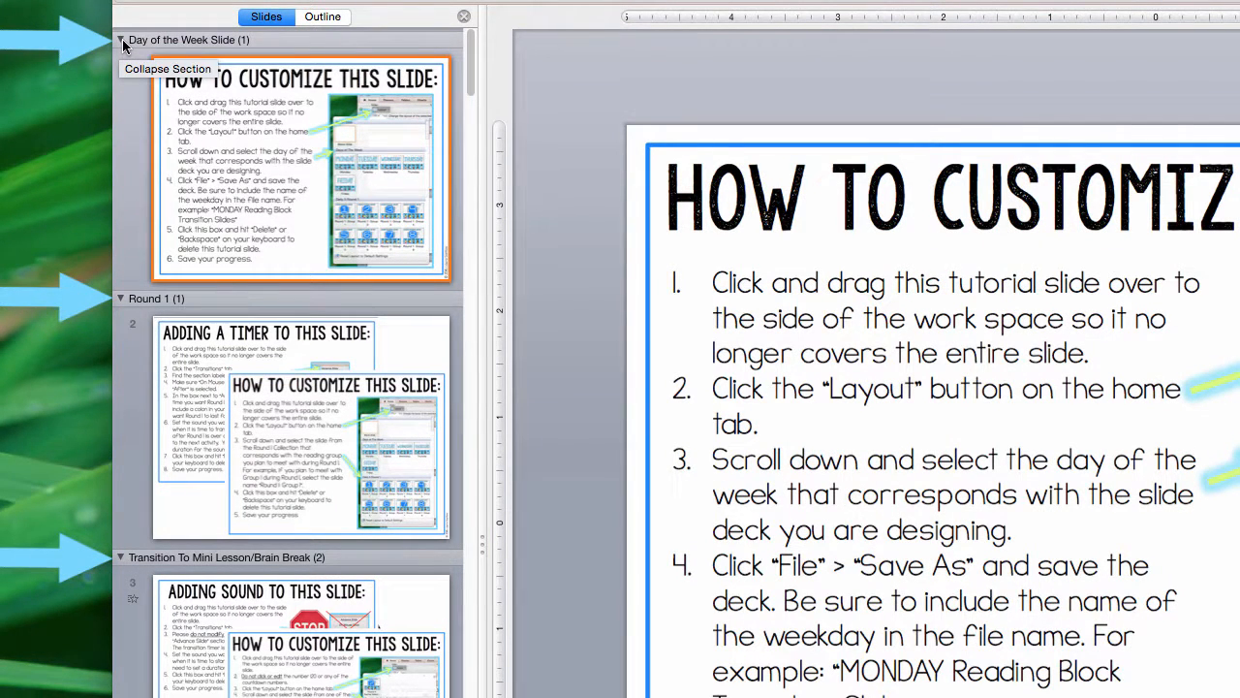
click(122, 41)
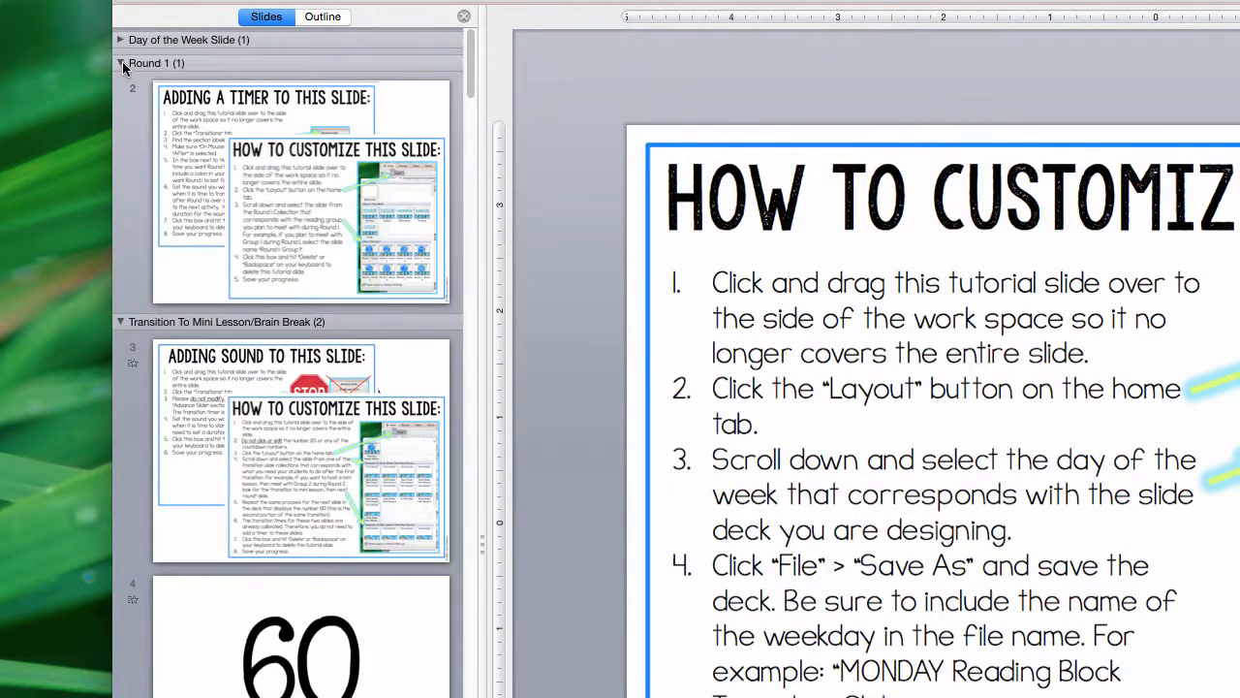
click(122, 63)
click(122, 86)
click(122, 112)
click(122, 132)
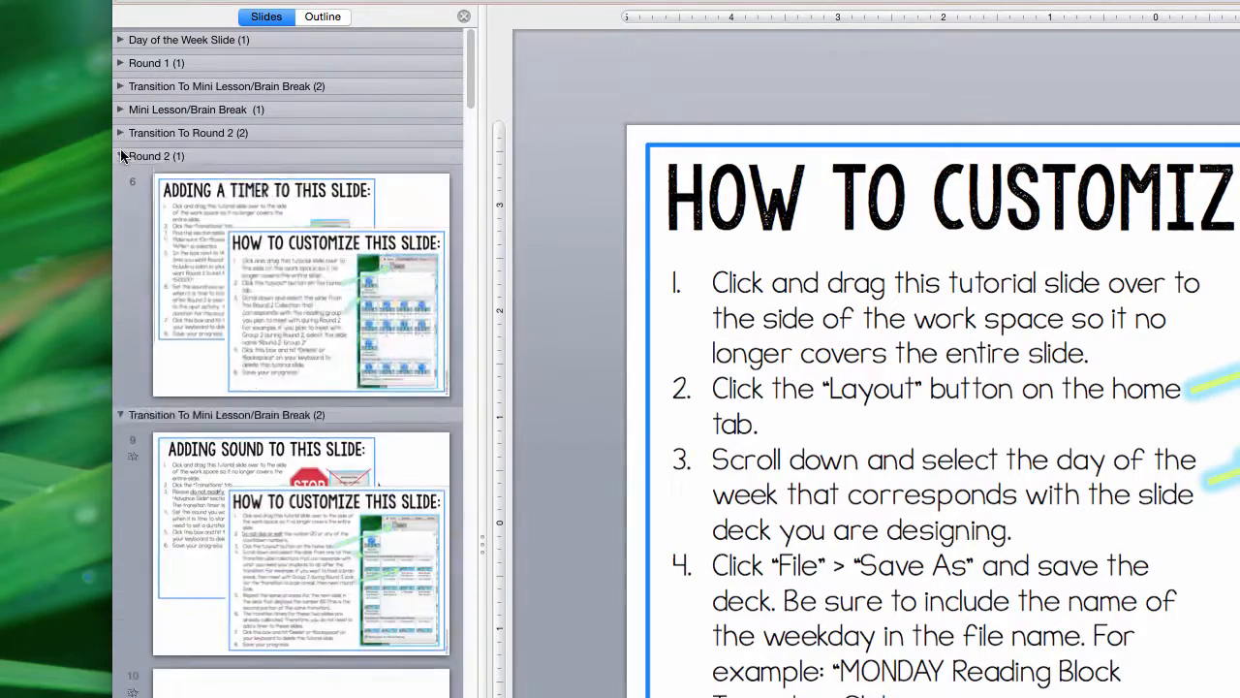
click(122, 156)
click(122, 179)
click(123, 203)
click(122, 225)
click(122, 249)
click(122, 272)
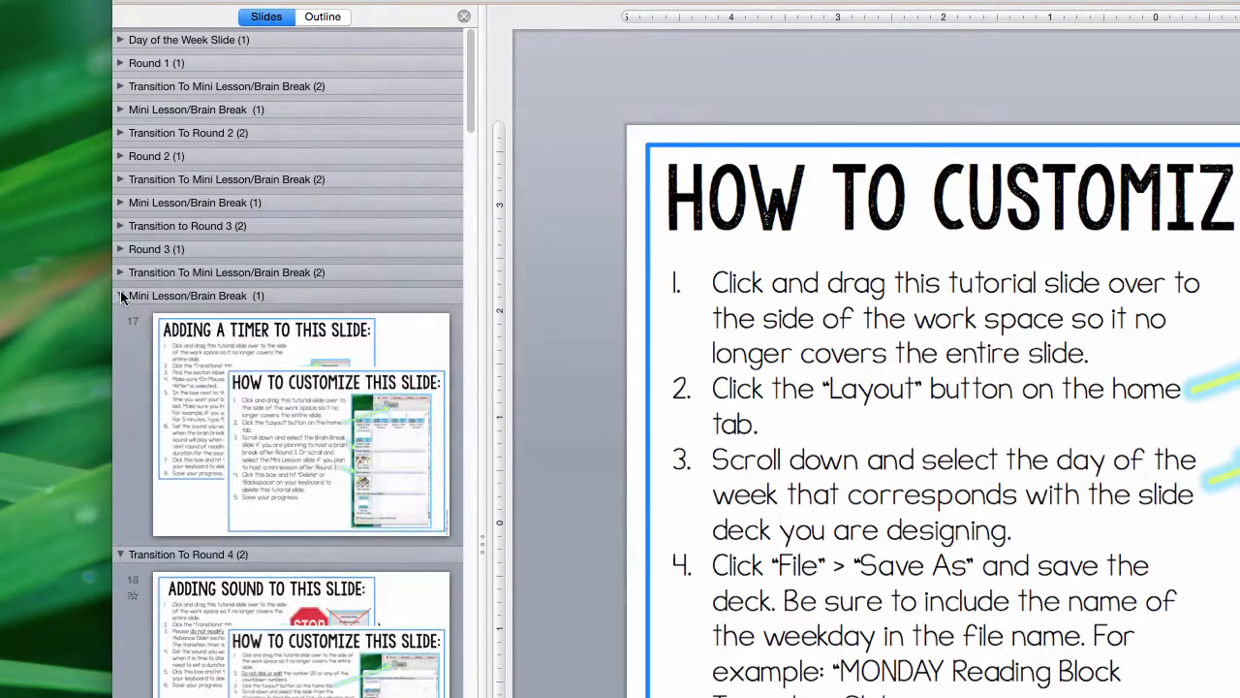
click(122, 295)
click(122, 319)
click(123, 342)
click(122, 365)
click(122, 388)
click(122, 412)
click(122, 435)
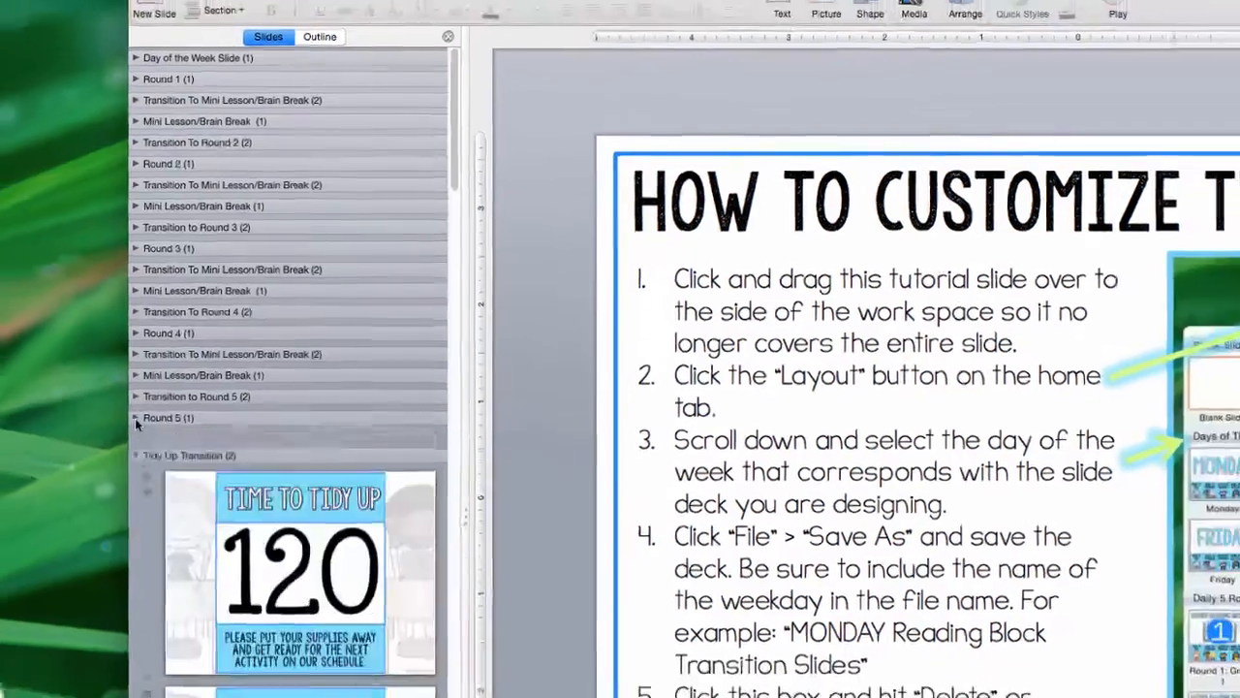
click(122, 459)
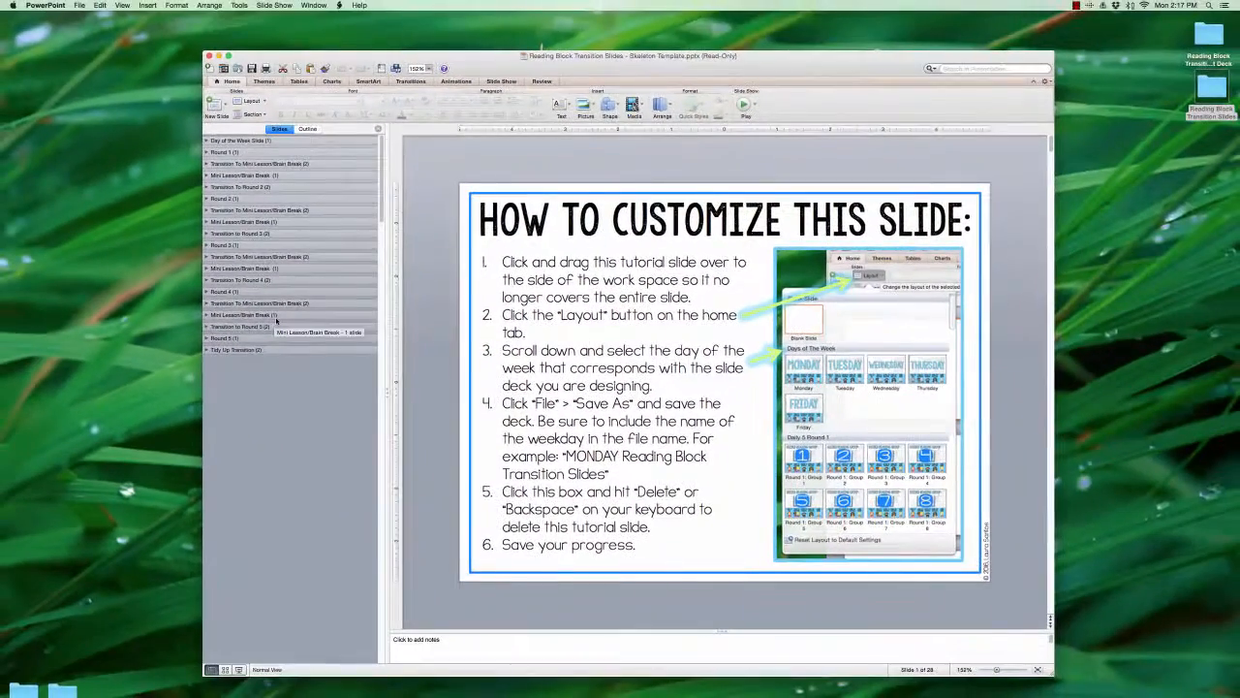
Expand the Day of the Week Slide section, shift its tutorial picture partly off the slide, and enlarge the window for more workspace.
click(206, 142)
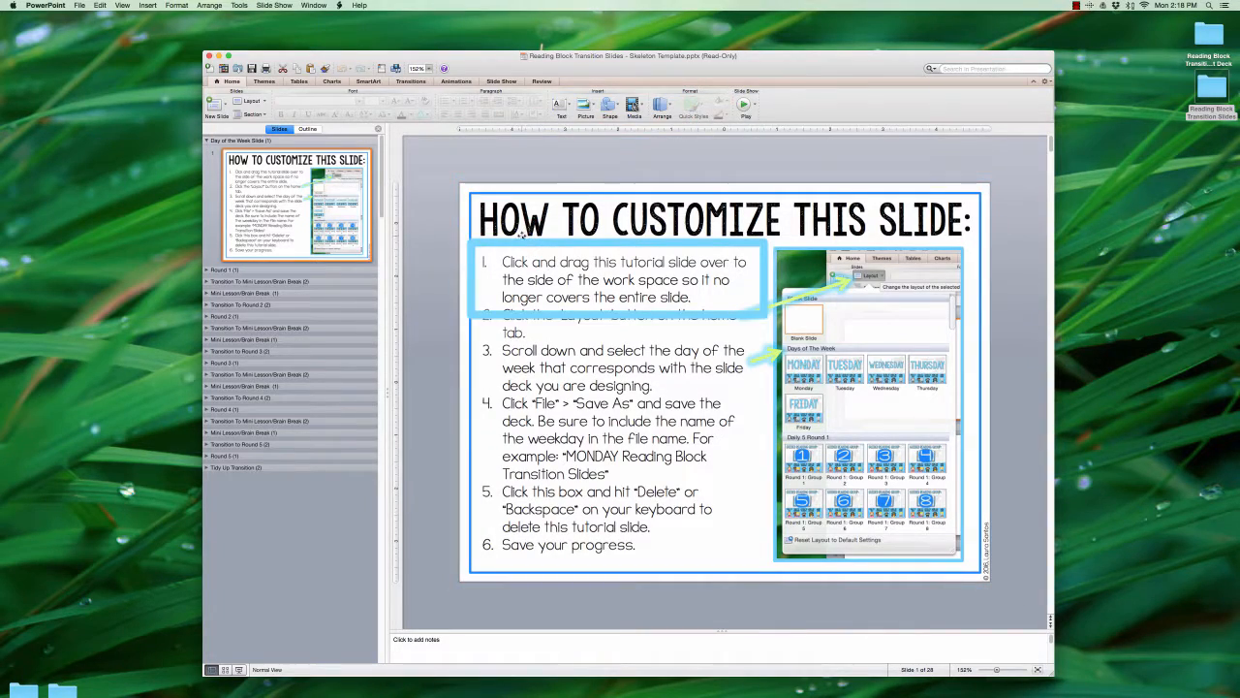
drag(520, 234, 596, 192)
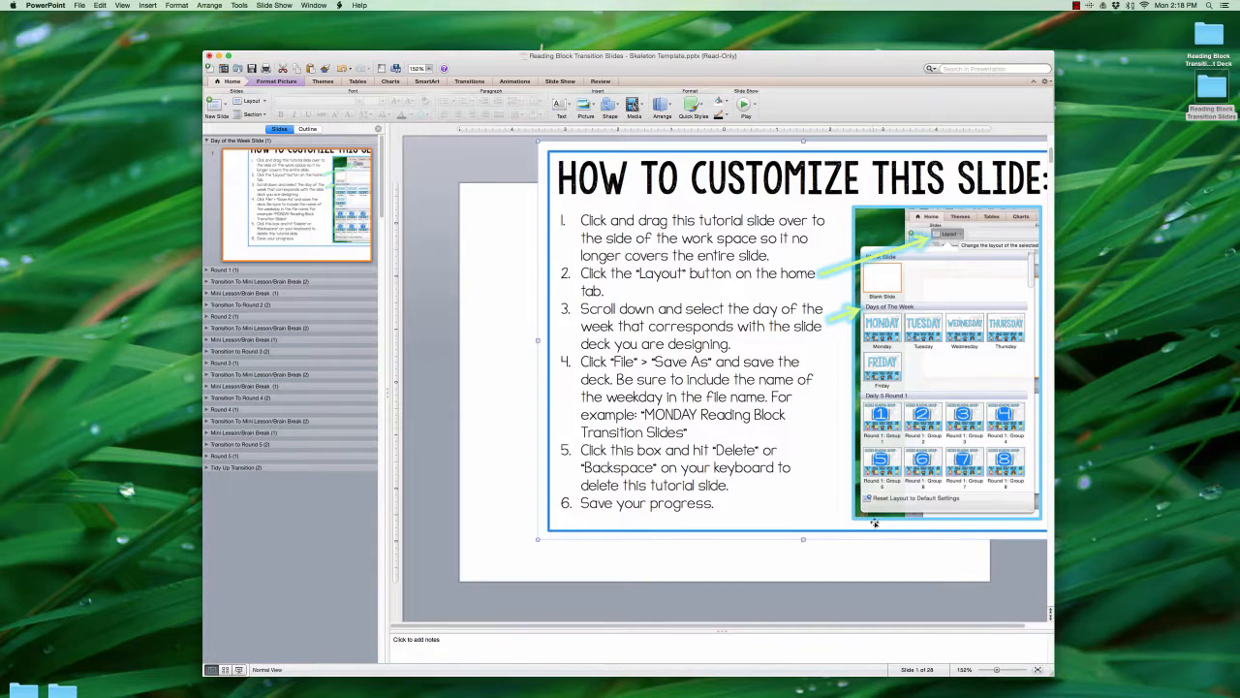
drag(543, 55, 497, 17)
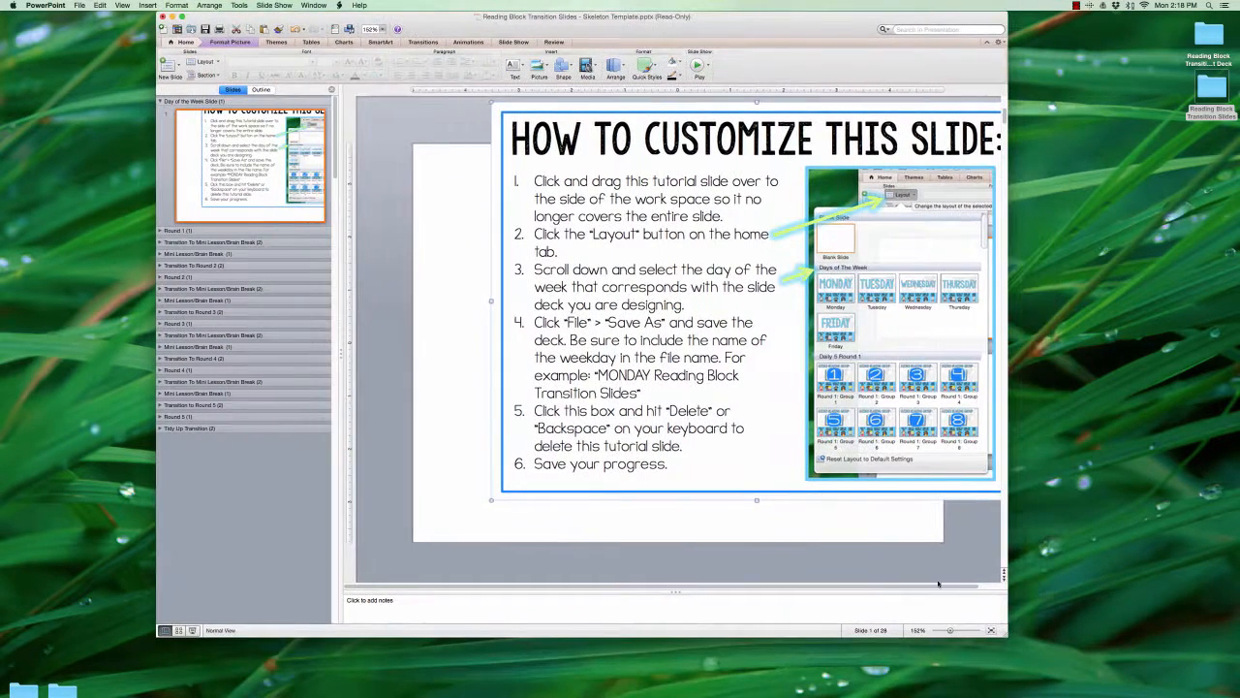
drag(1009, 640, 1059, 696)
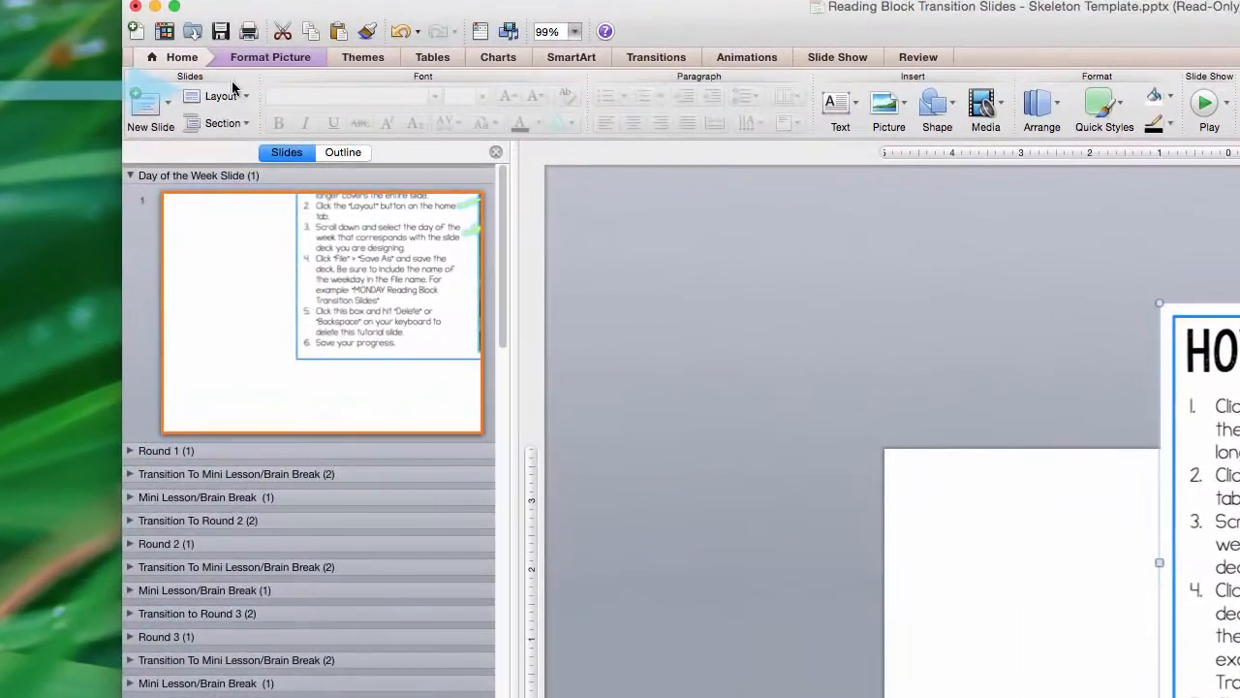
Apply the Monday layout to the Day of the Week slide and save the deck as "MONDAY Reading Block Transition Slides".
click(215, 81)
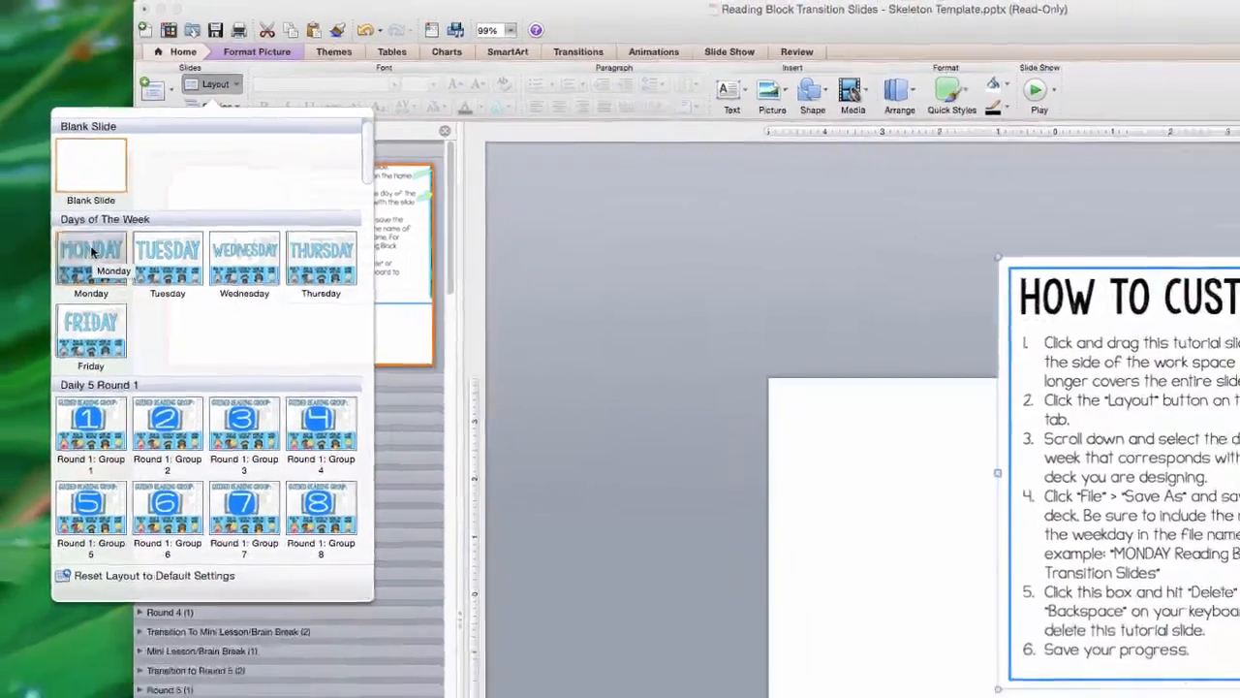
click(71, 296)
click(85, 0)
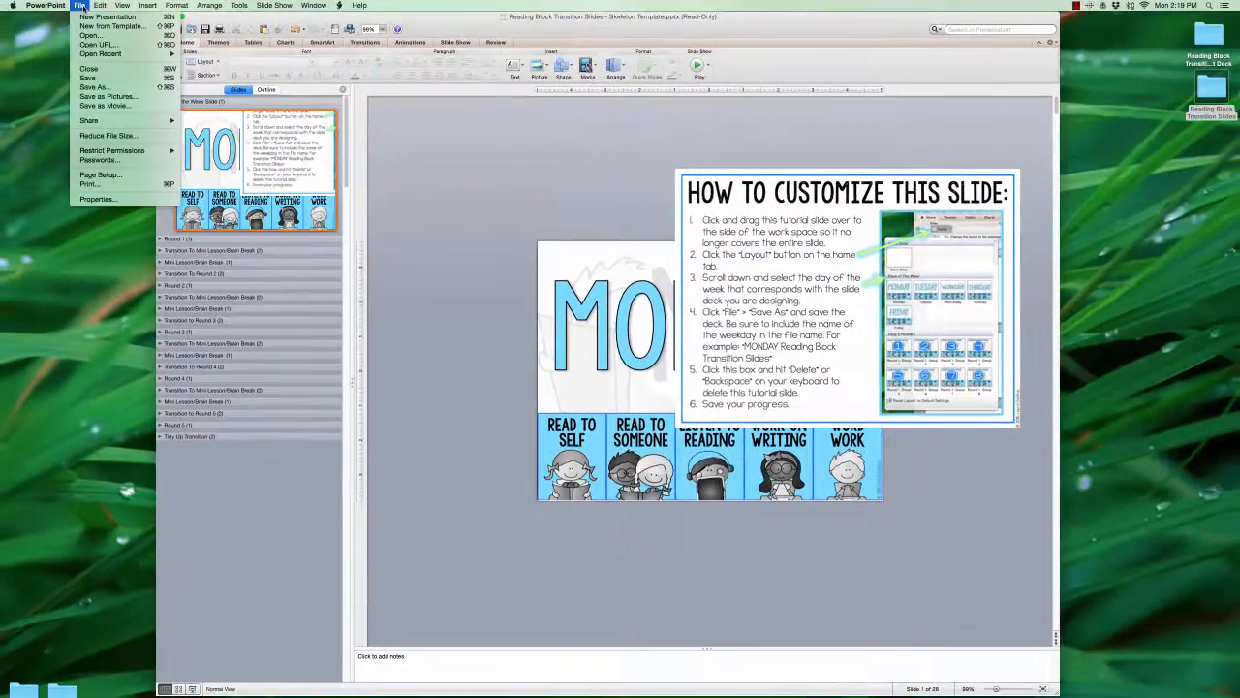
click(101, 87)
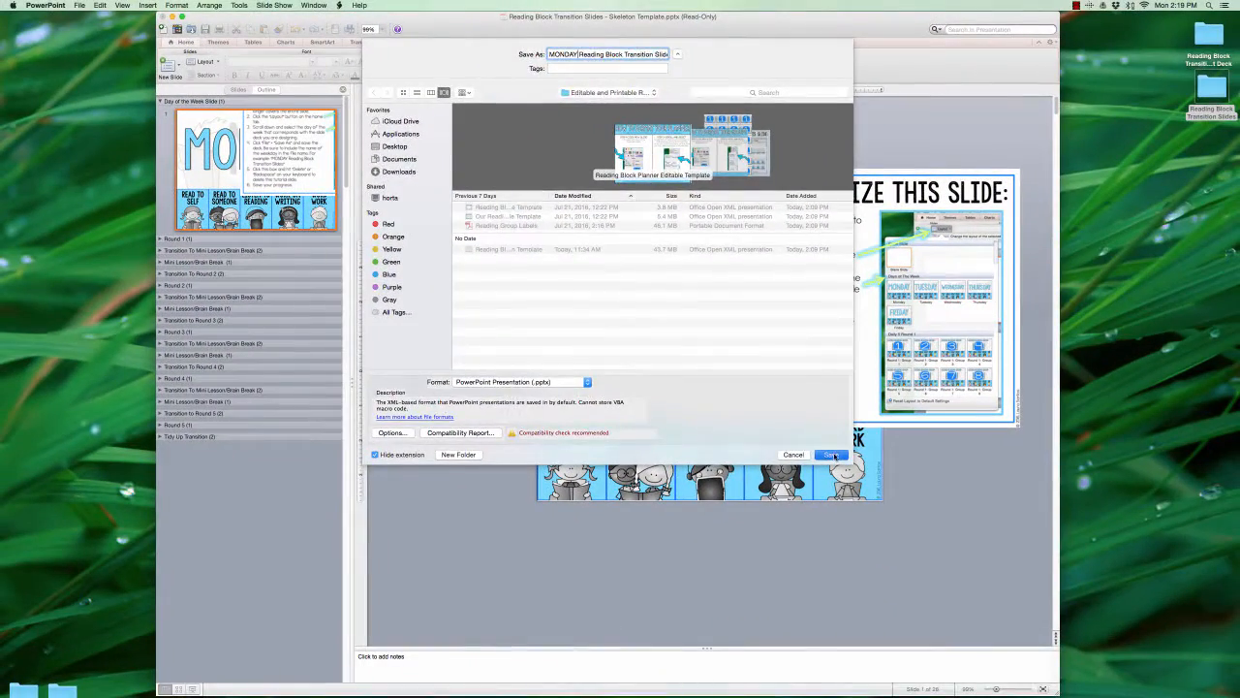
click(832, 455)
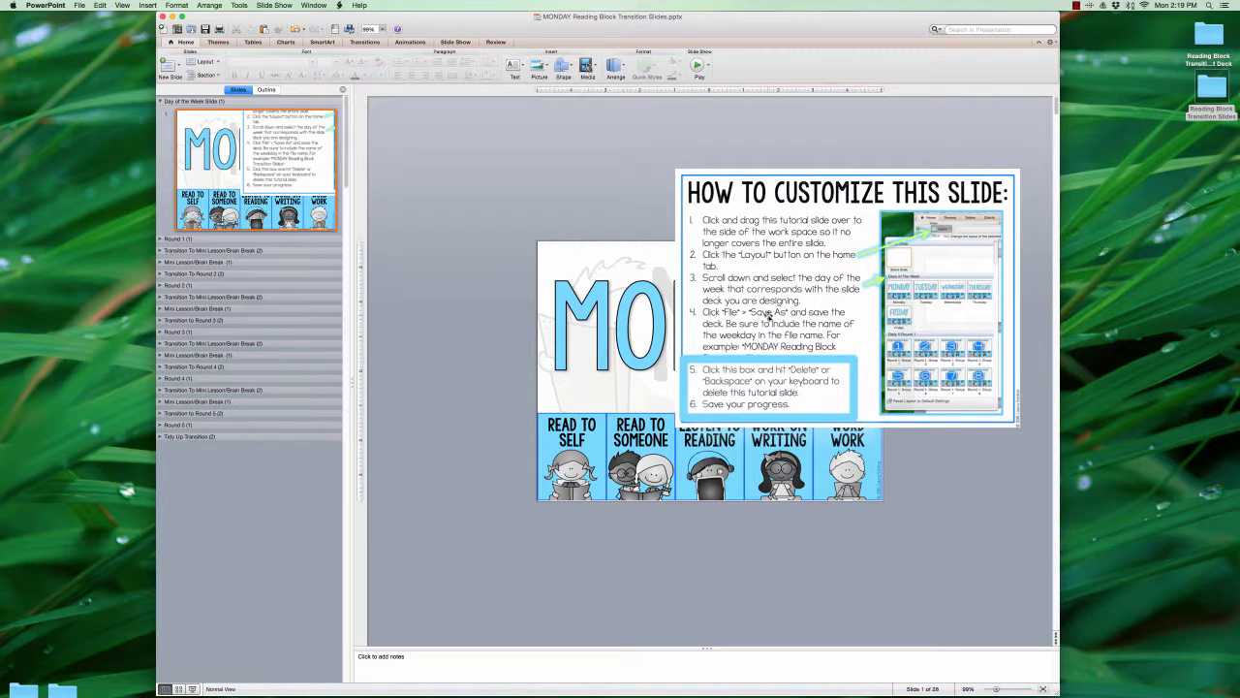
Delete the "How to Customize This Slide" picture from the Monday slide and save the presentation.
click(770, 317)
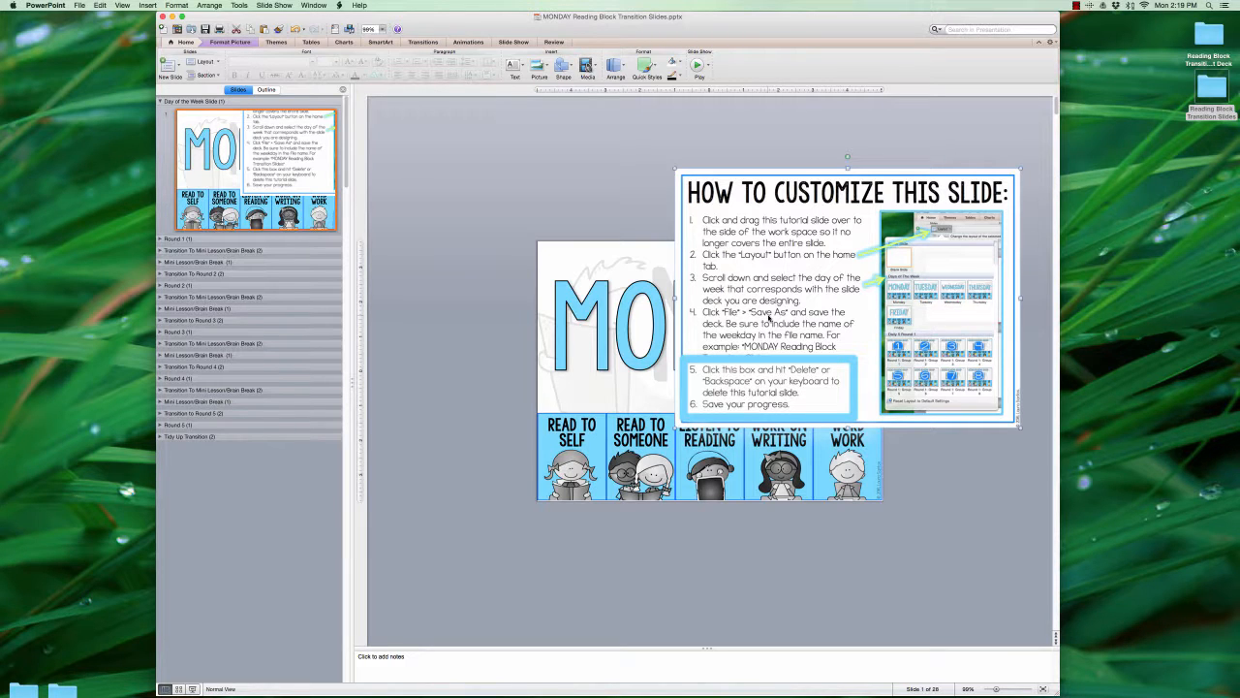
key(Delete)
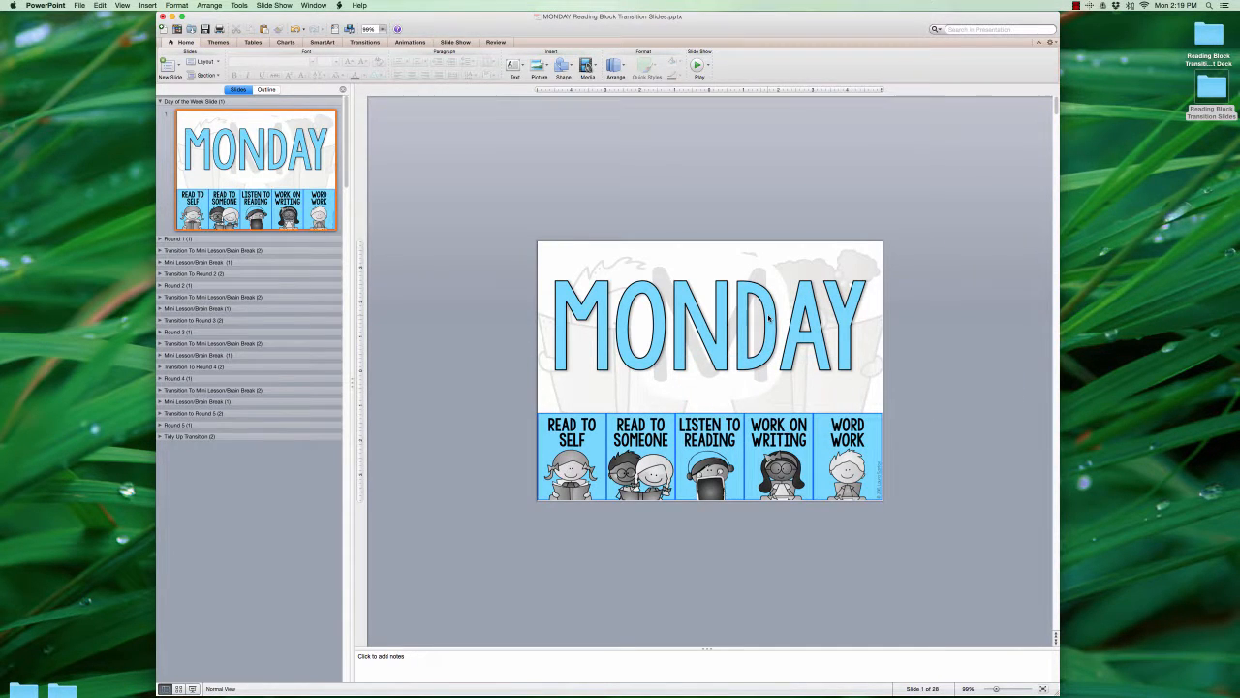
key(super+s)
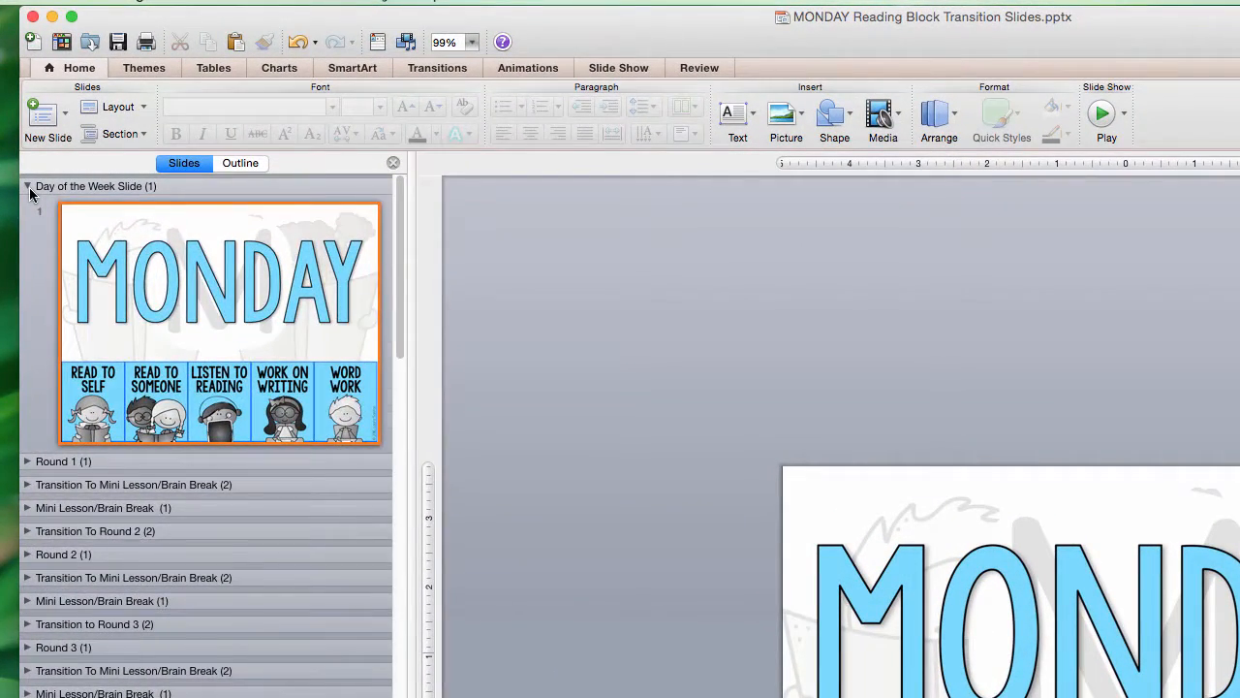
Switch from the Day of the Week section to Round 1 and move its "How to Customize This Slide" picture partly off the slide.
click(29, 189)
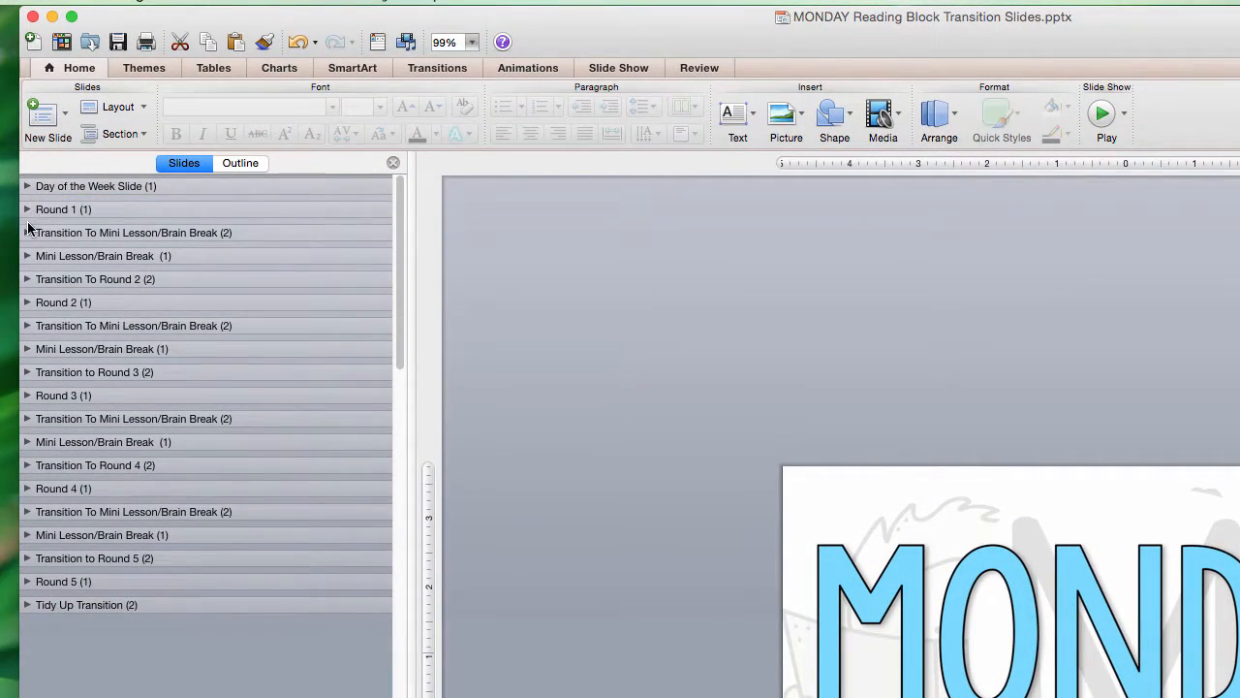
click(27, 210)
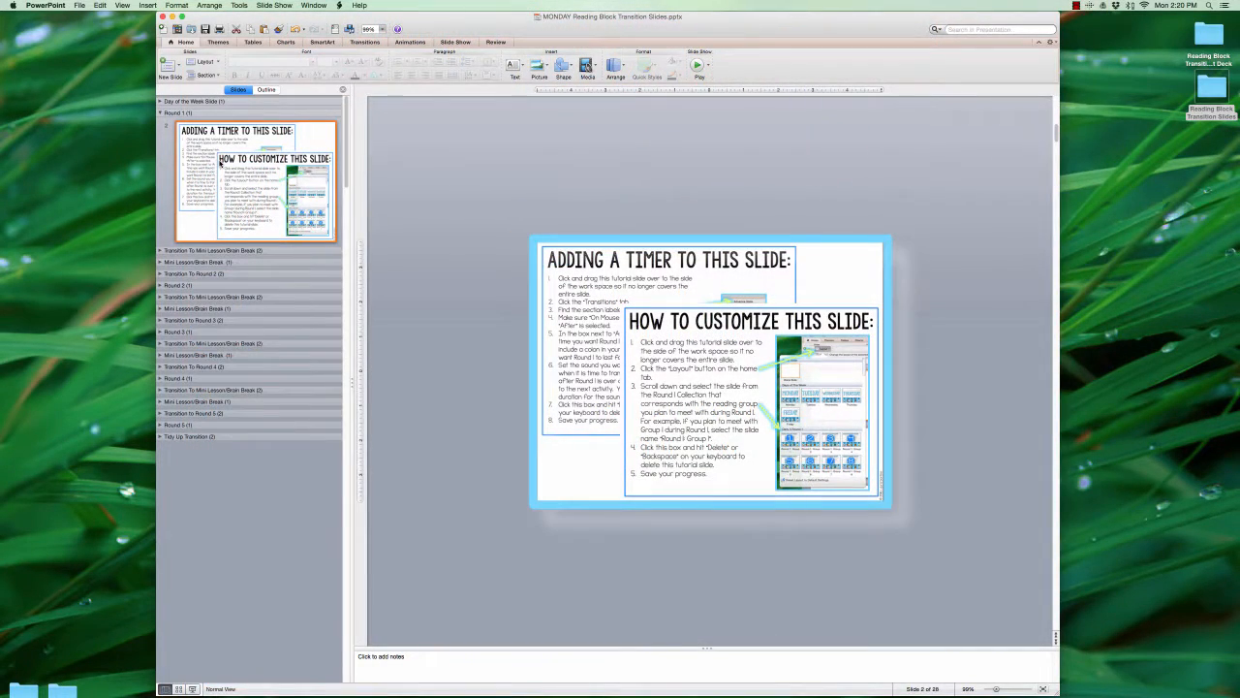
drag(692, 368, 794, 237)
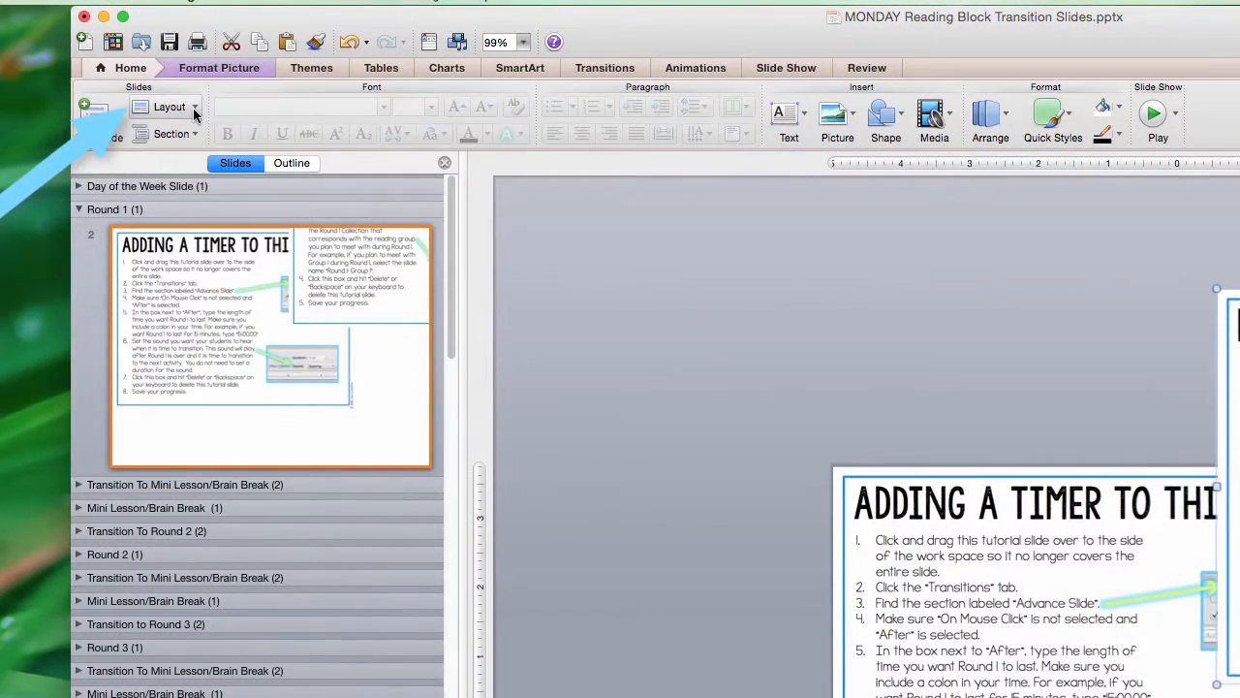
Apply the "Round 1: Group 1" layout to the Round 1 slide and delete its "How to Customize This Slide" picture.
click(194, 109)
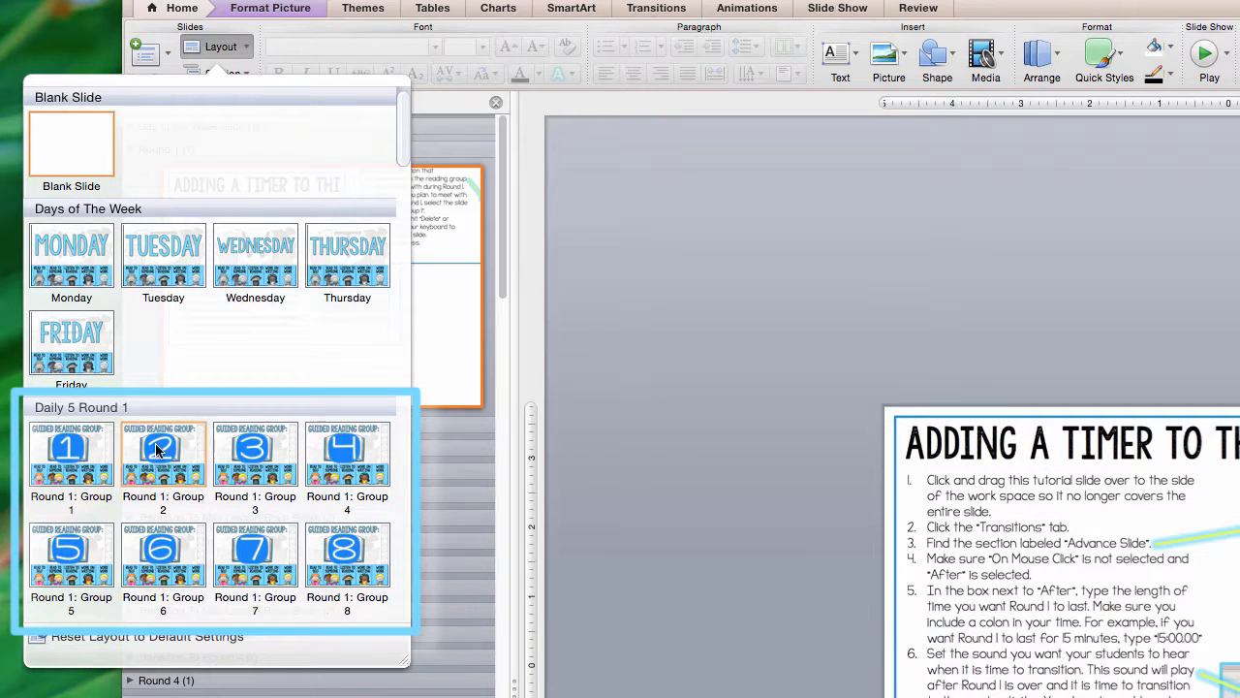
click(64, 453)
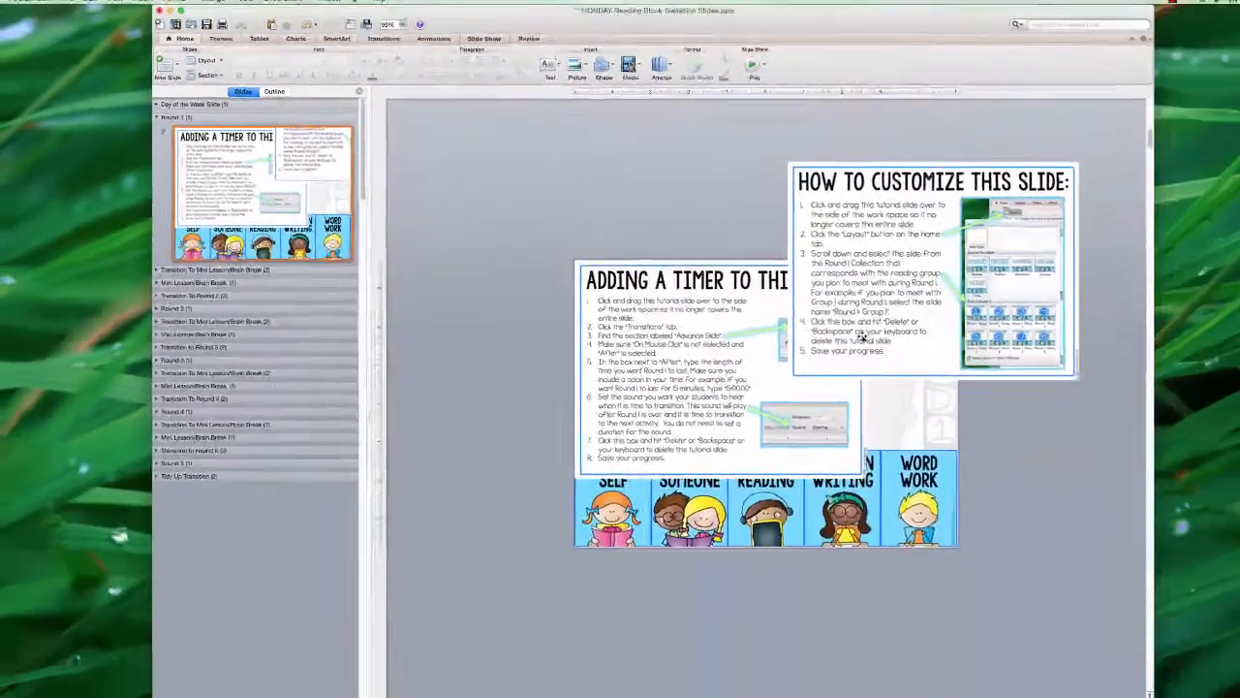
click(796, 312)
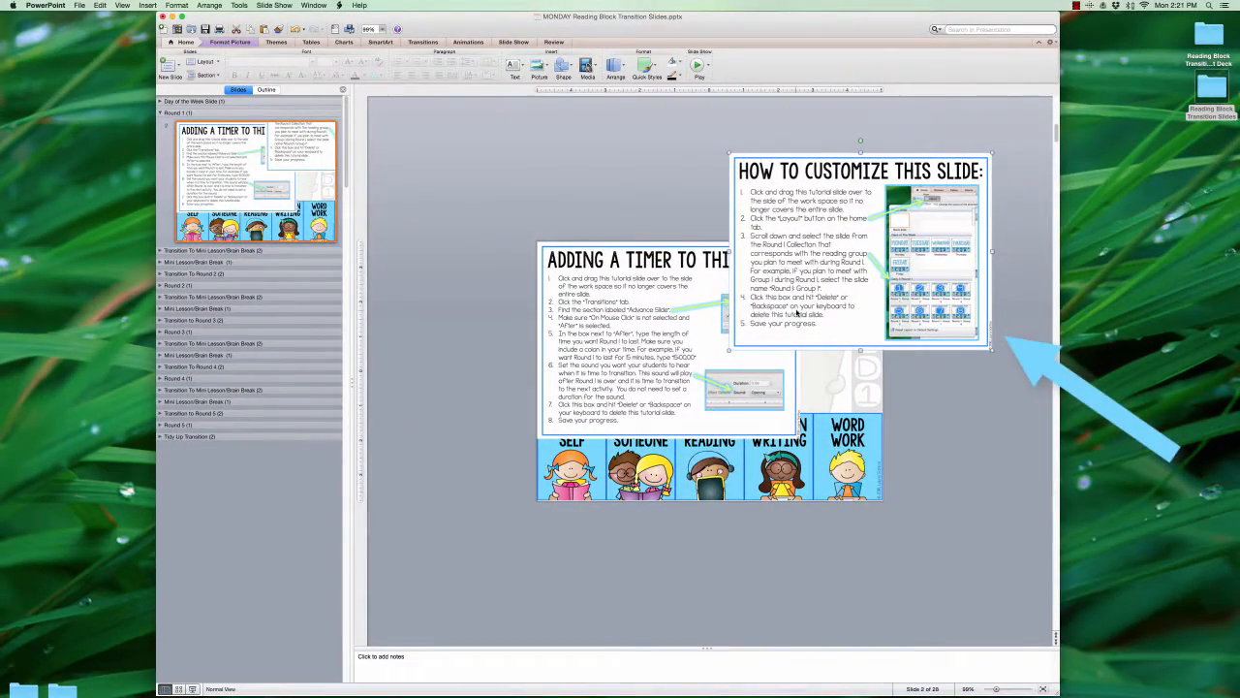
key(Delete)
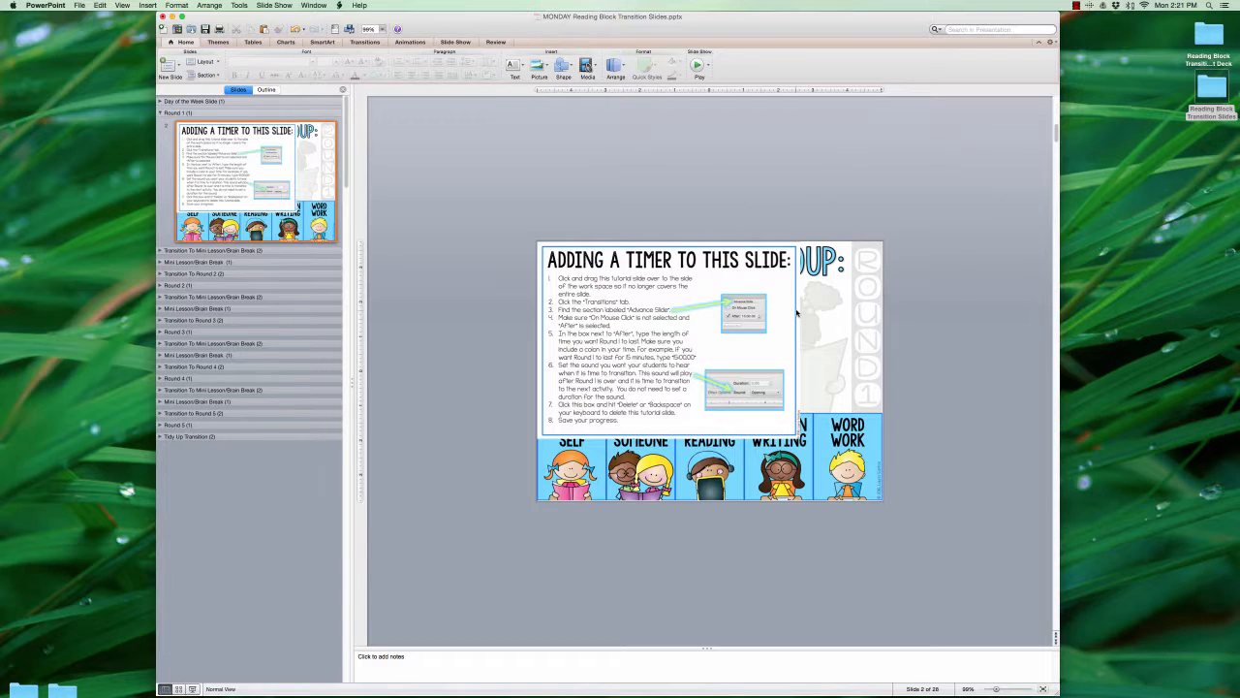
Move the "Adding a Timer to This Slide" picture aside on the Round 1 slide and show the slide's transition settings.
drag(672, 367, 691, 325)
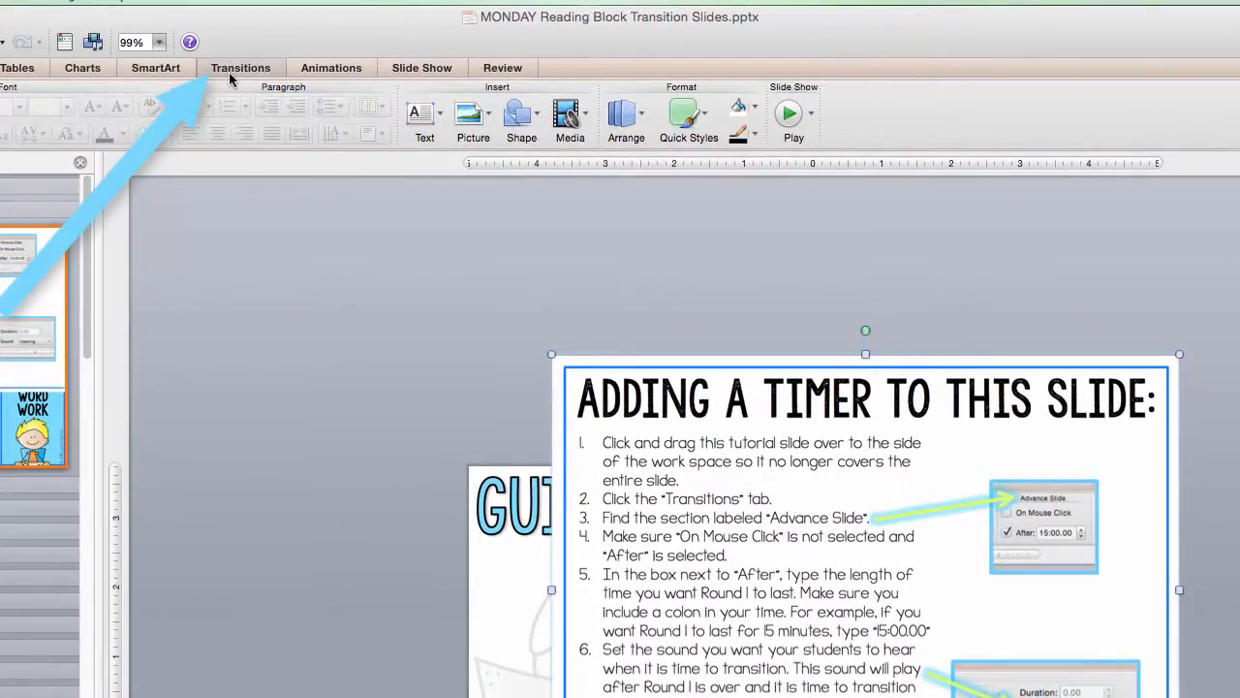
click(238, 68)
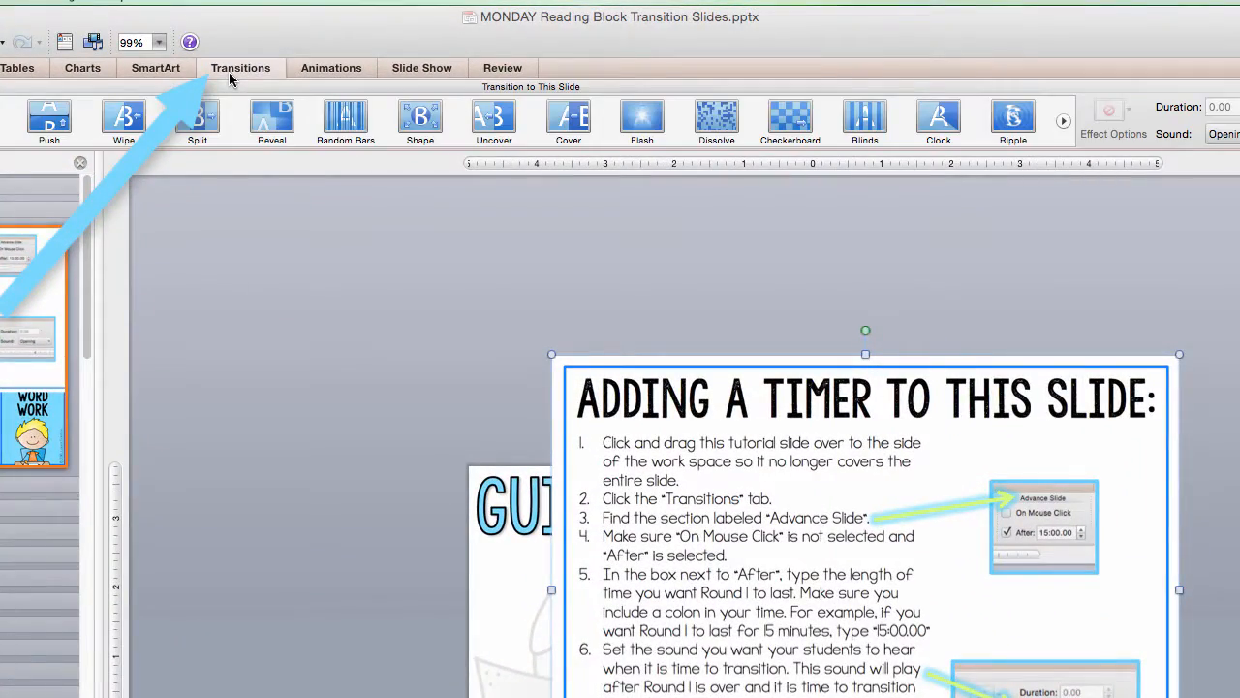
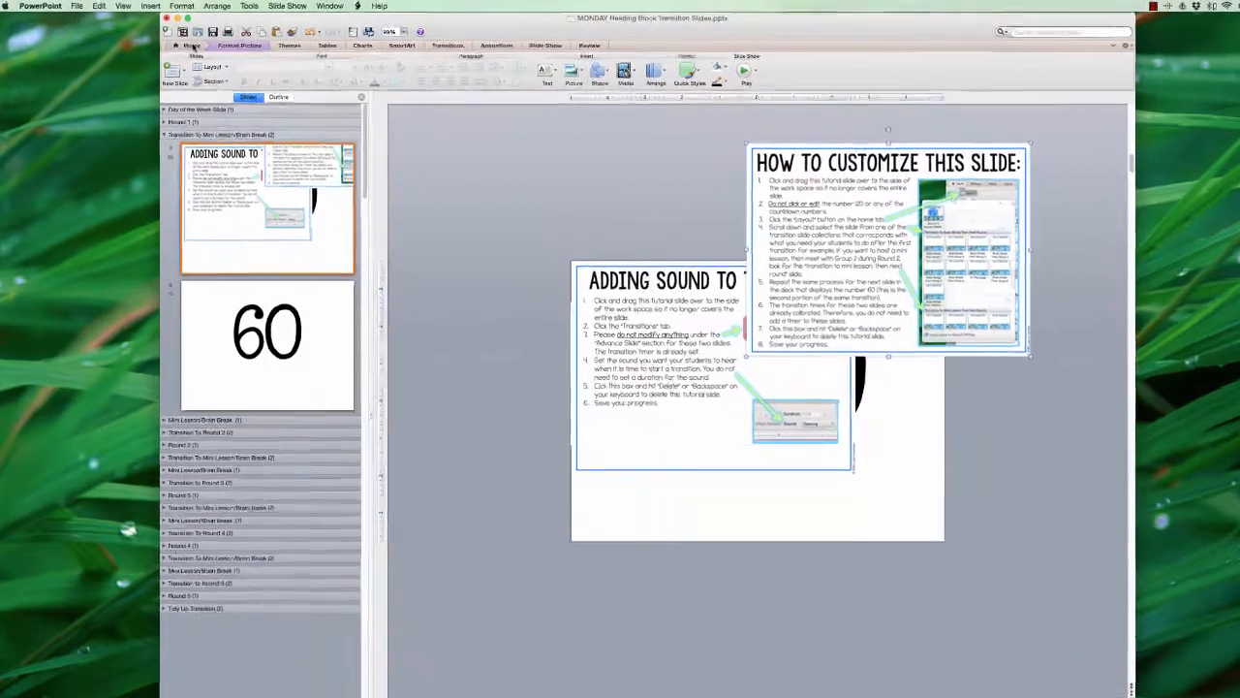
Apply the "Mini Lesson Then Group 2" layout to the first slide of the Transition To Mini Lesson/Brain Break section.
click(191, 44)
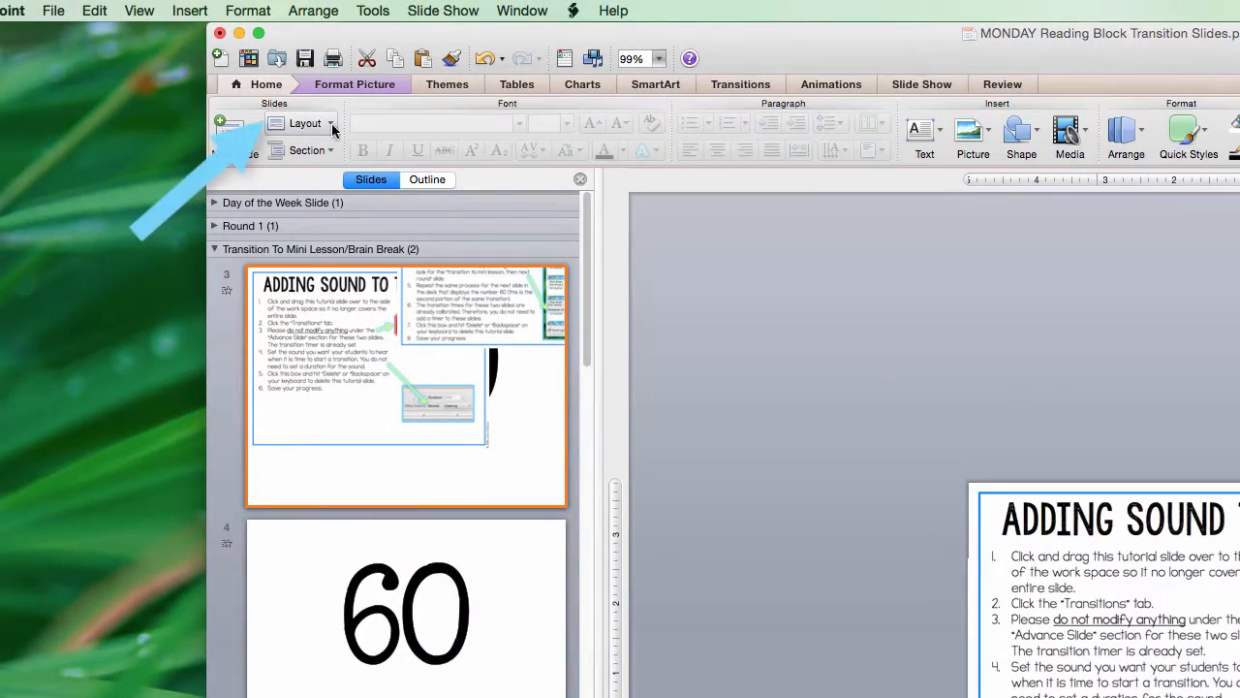
click(328, 126)
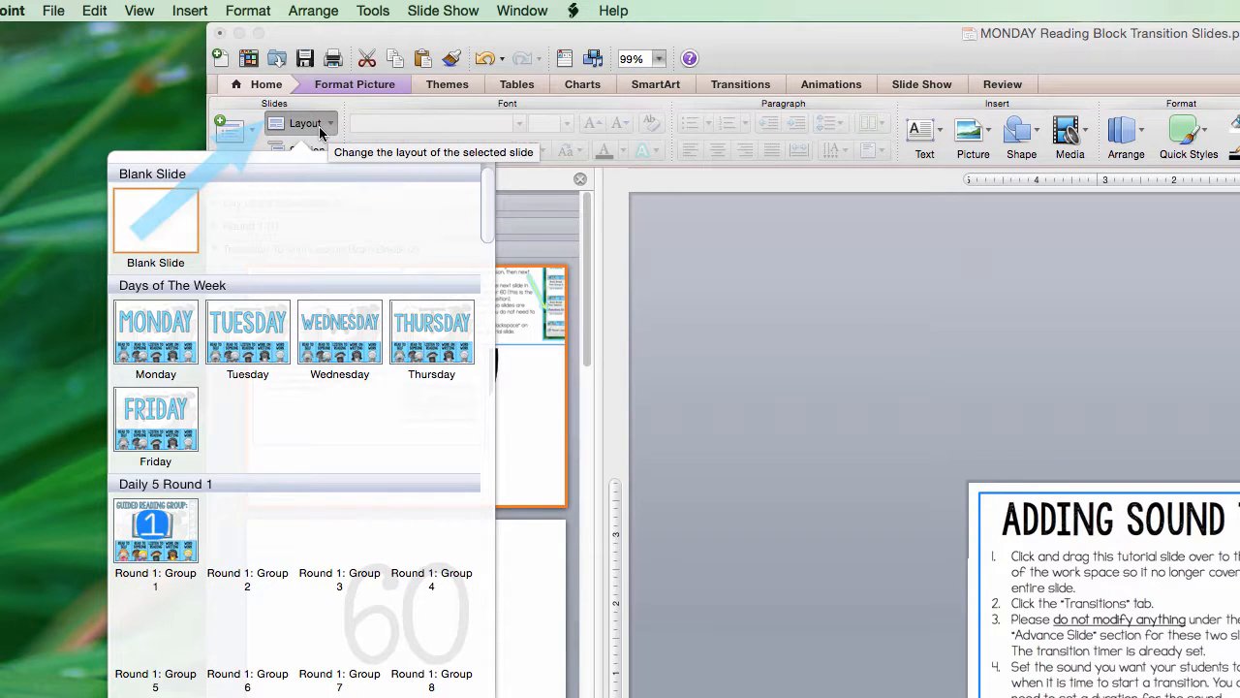
scroll(269, 387, down, 5)
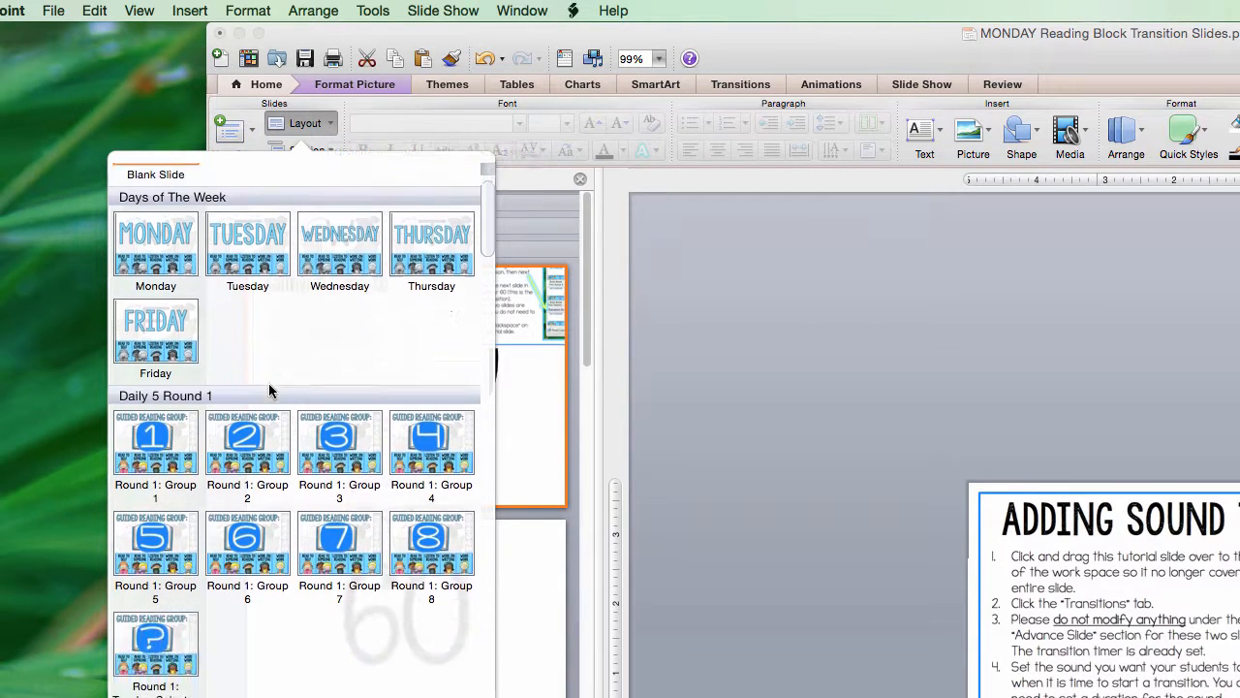
scroll(270, 390, down, 8)
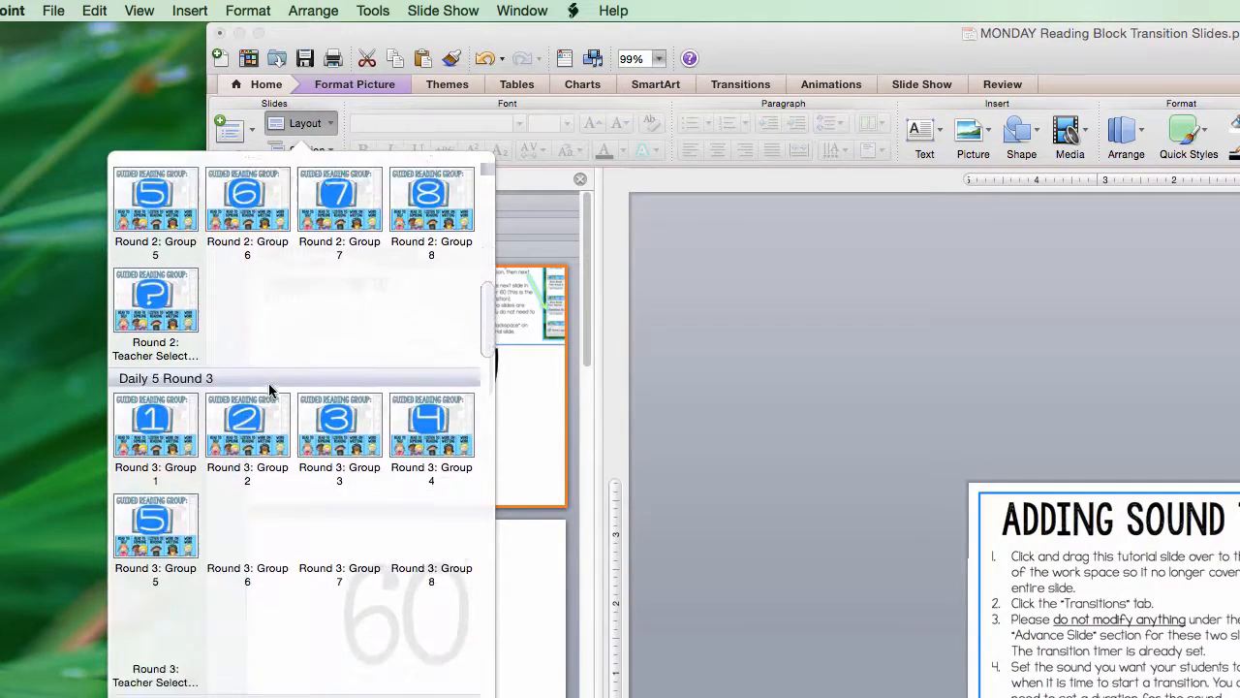
scroll(269, 389, down, 8)
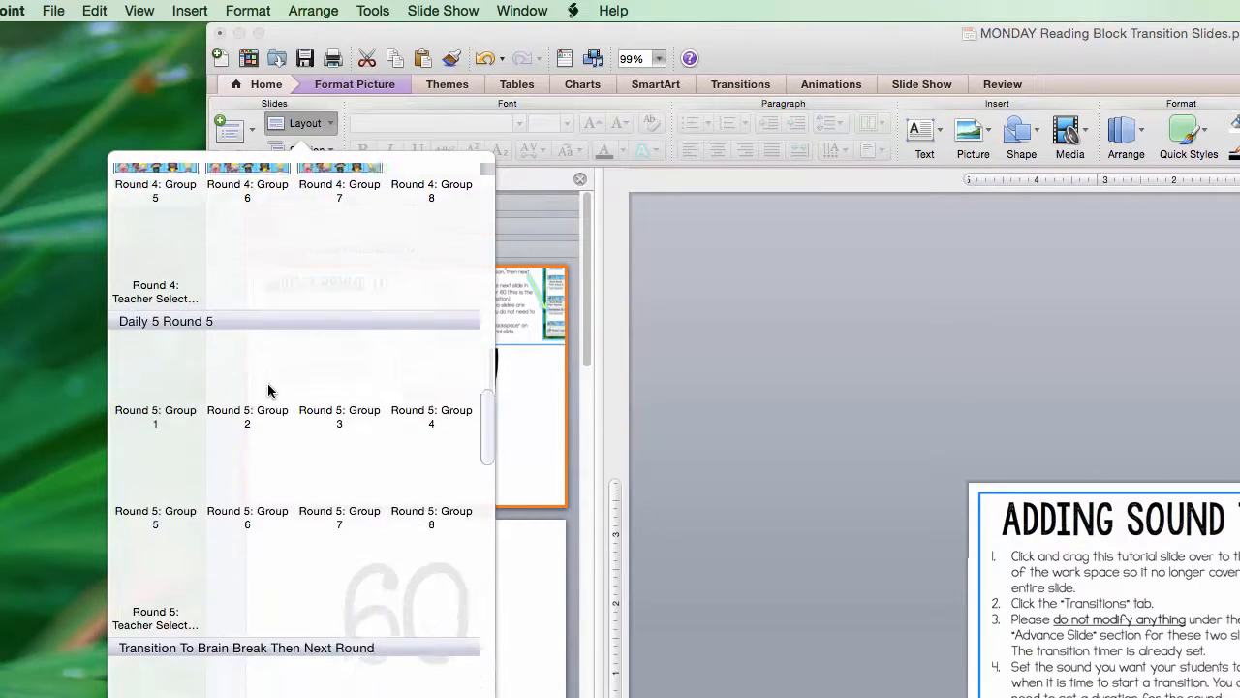
scroll(269, 389, down, 6)
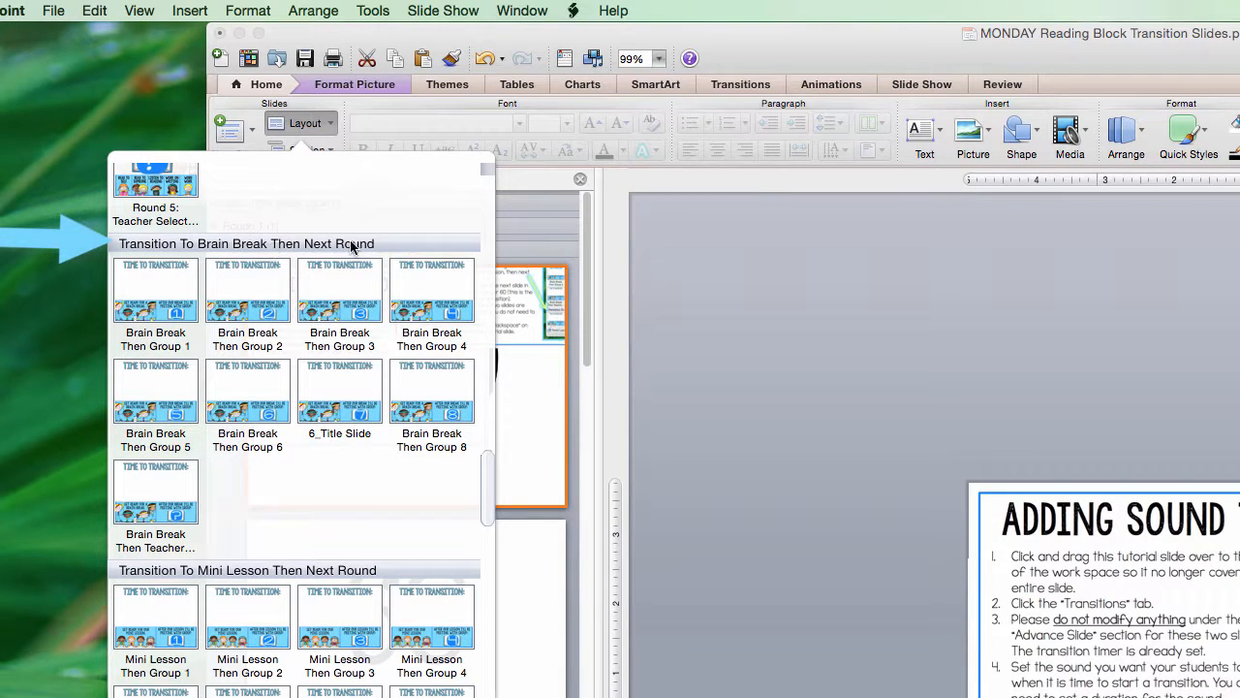
scroll(280, 338, down, 5)
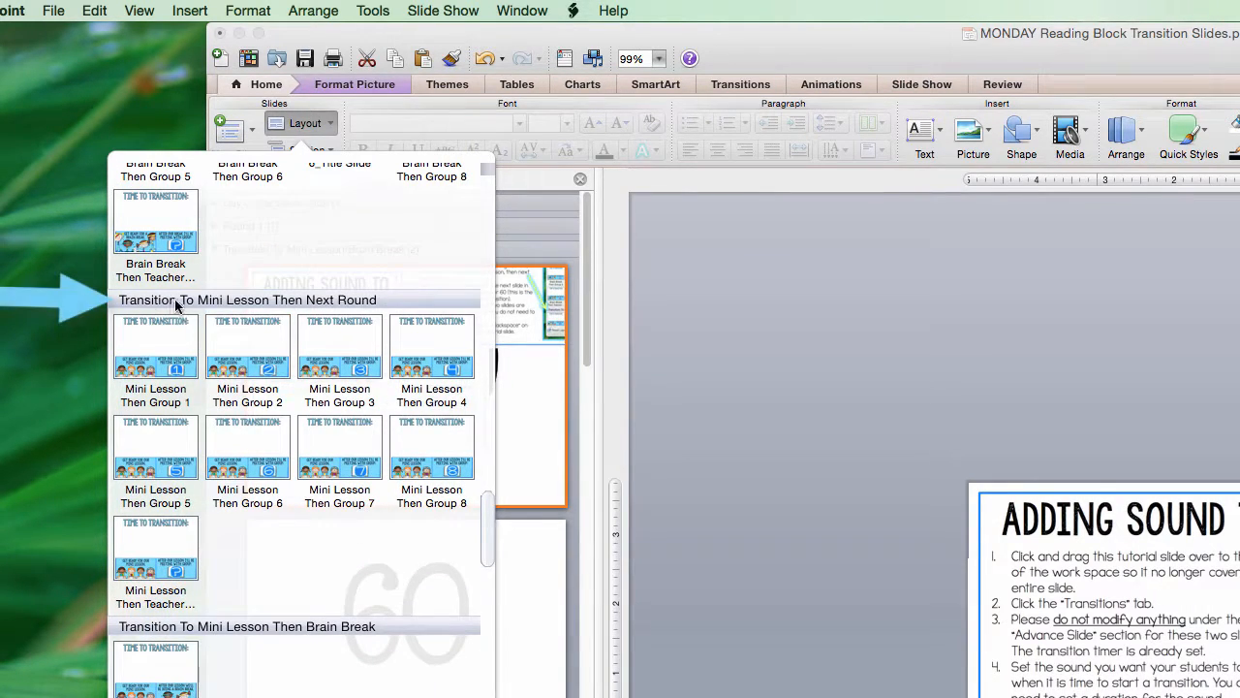
scroll(381, 300, down, 5)
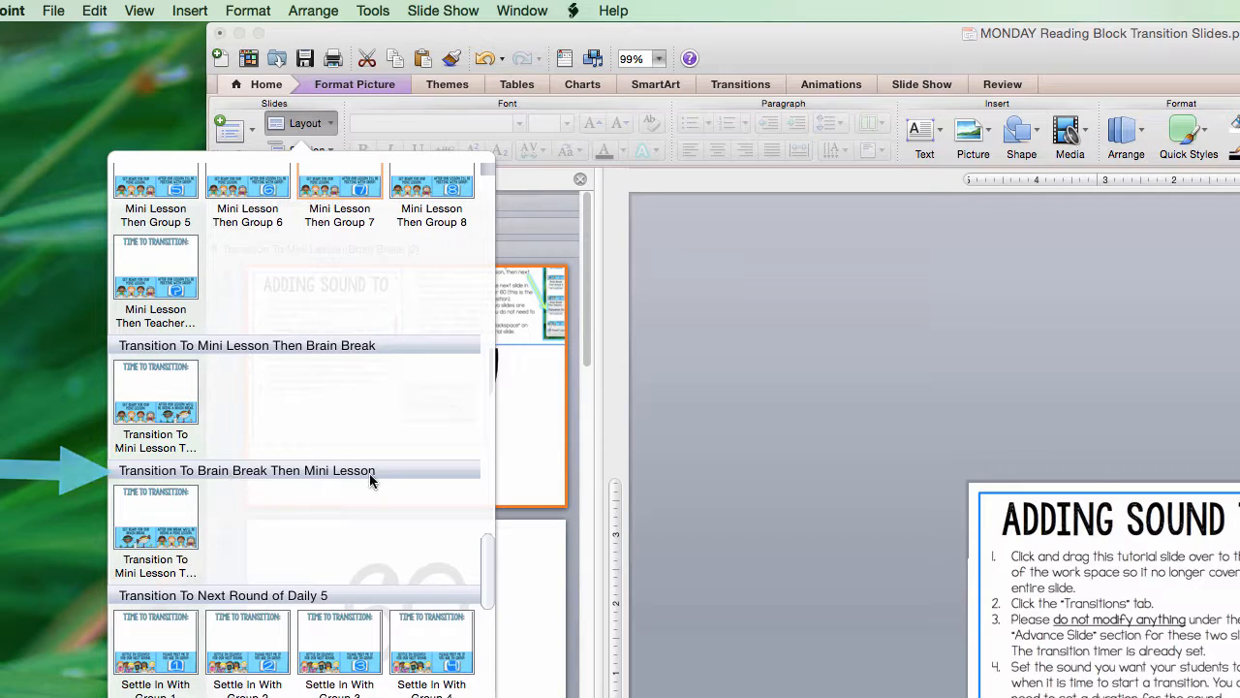
scroll(369, 473, down, 5)
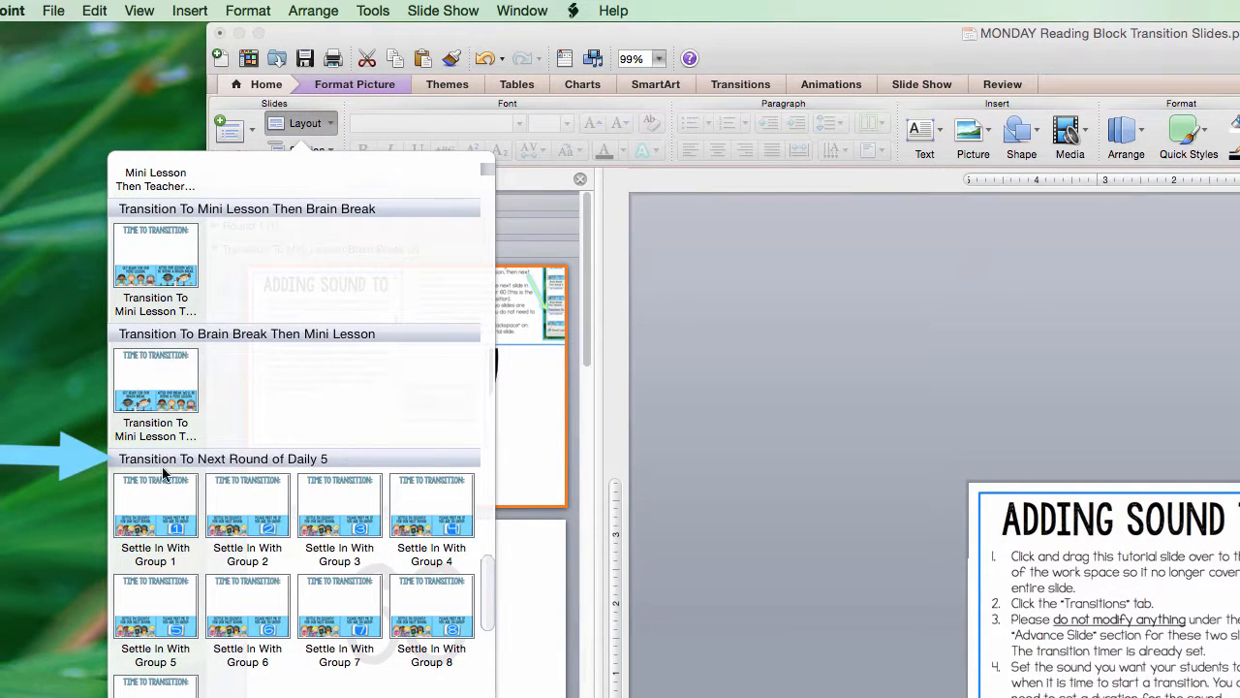
scroll(326, 447, up, 10)
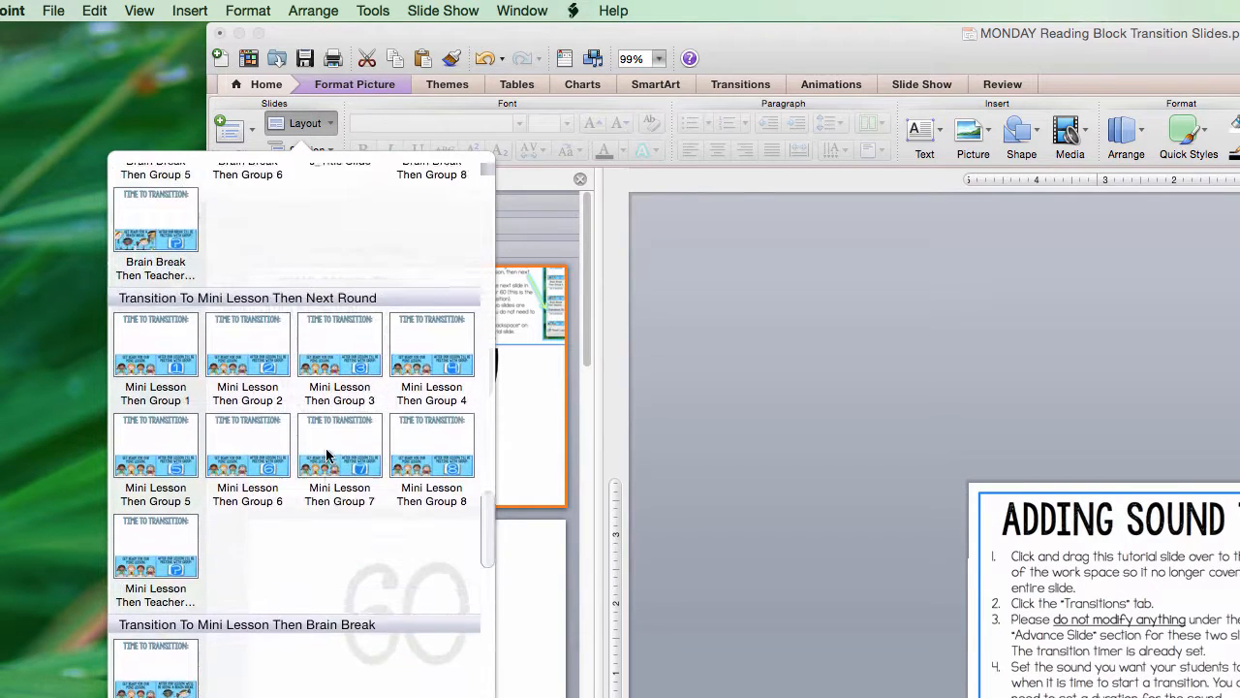
scroll(325, 448, up, 2)
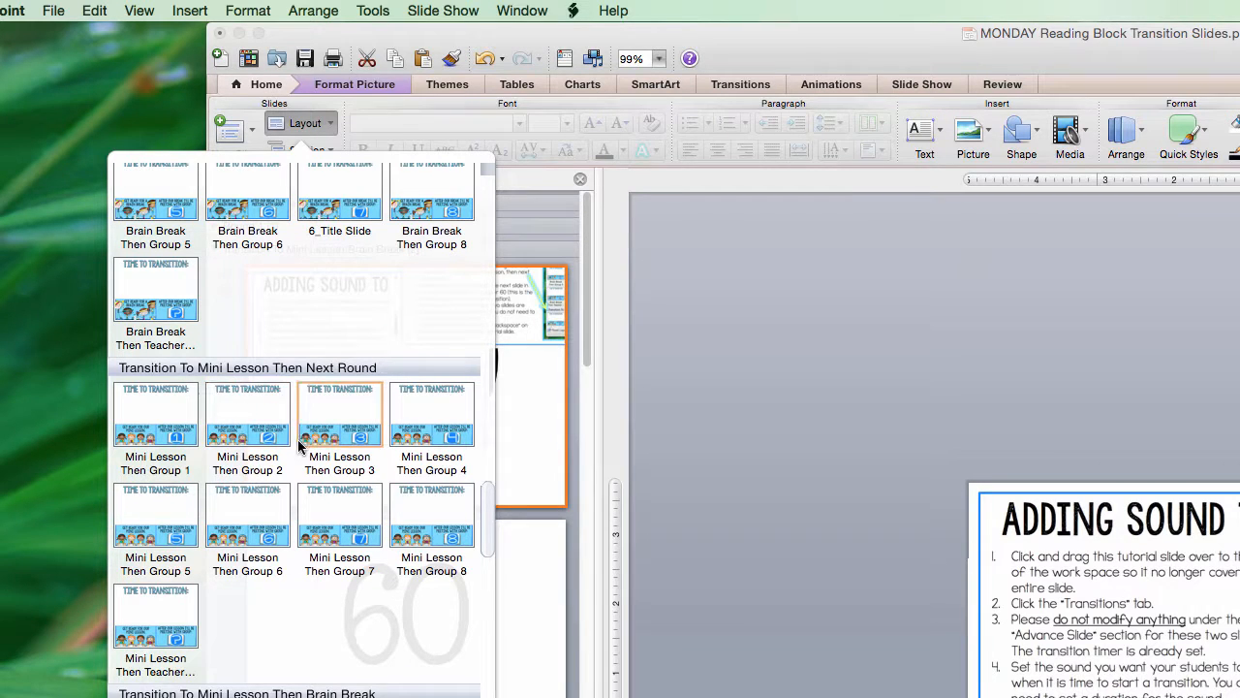
click(244, 409)
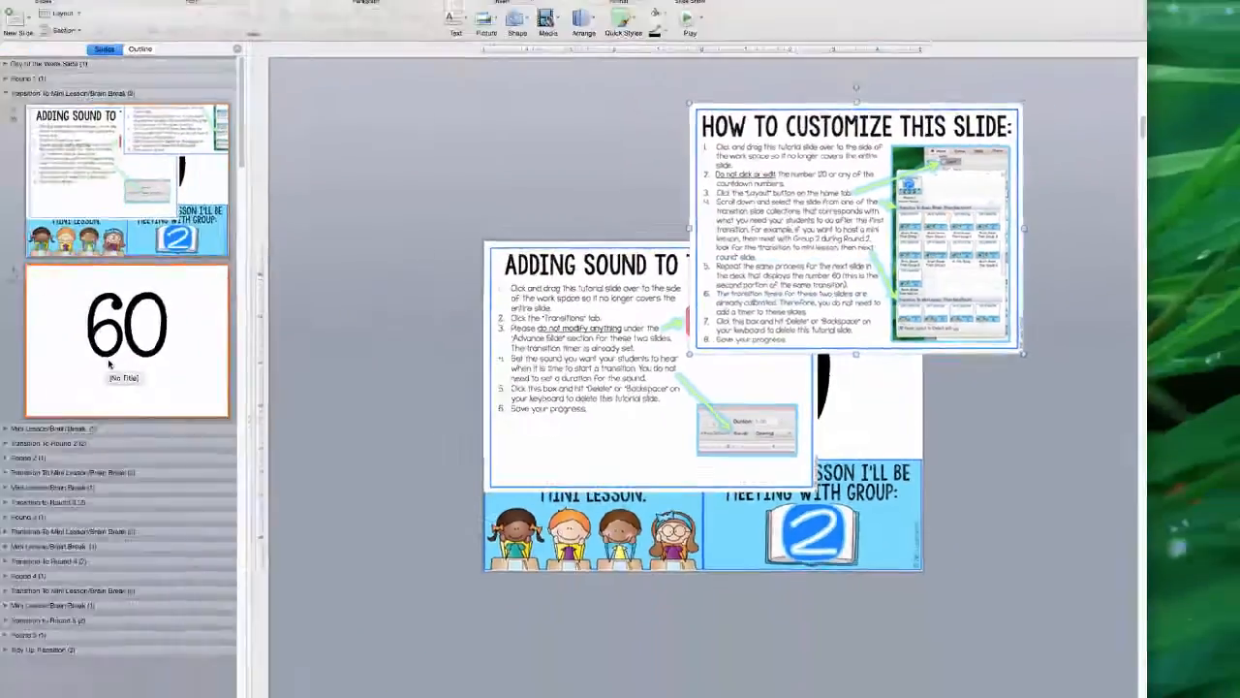
Apply the "Mini Lesson Then Group 2" layout to the slide showing the number 60.
click(241, 343)
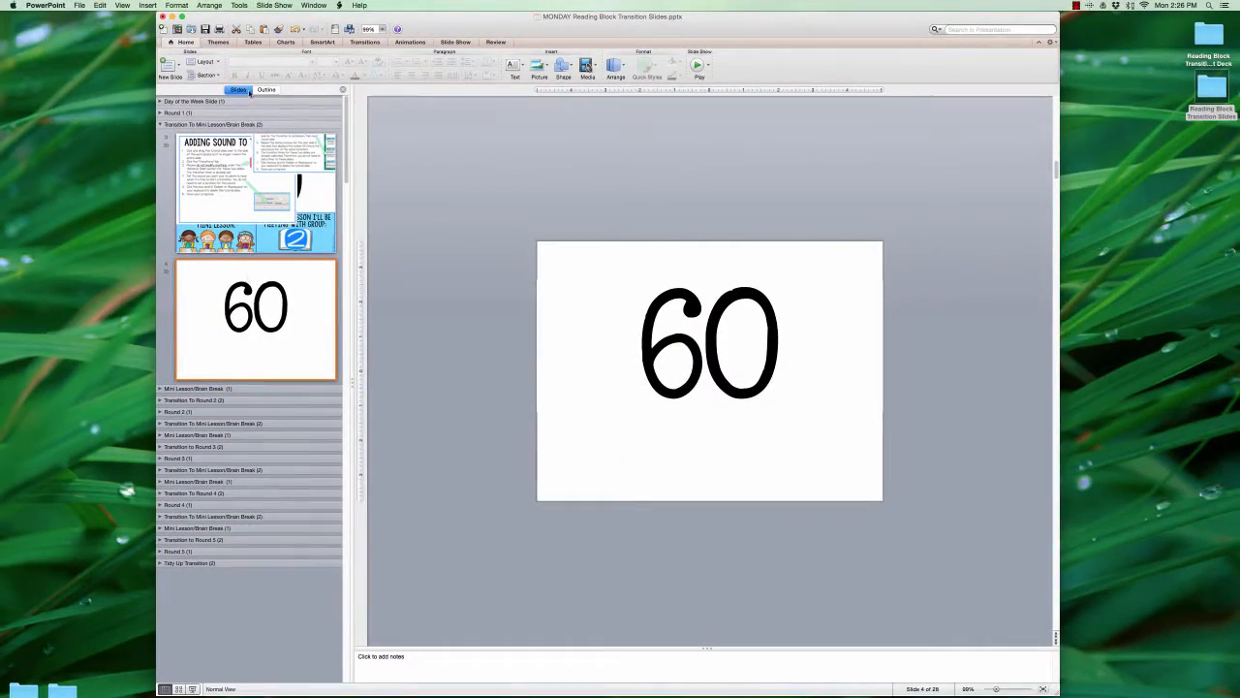
click(171, 64)
click(171, 64)
click(207, 62)
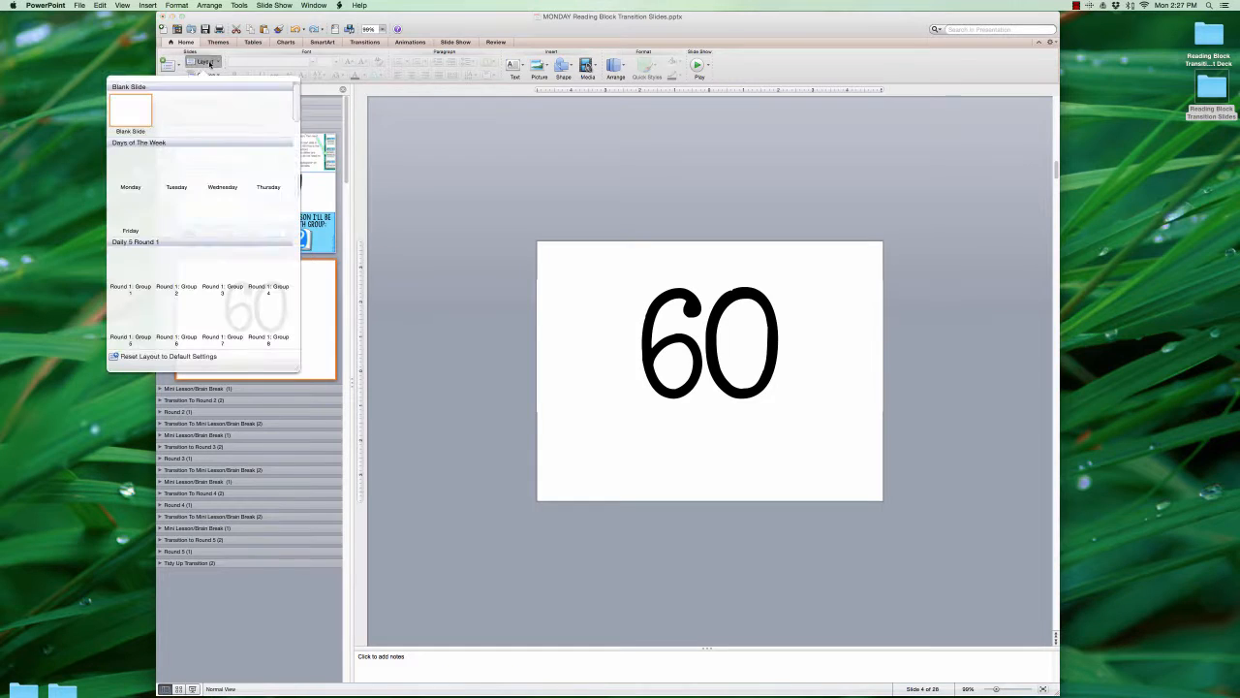
scroll(224, 203, down, 10)
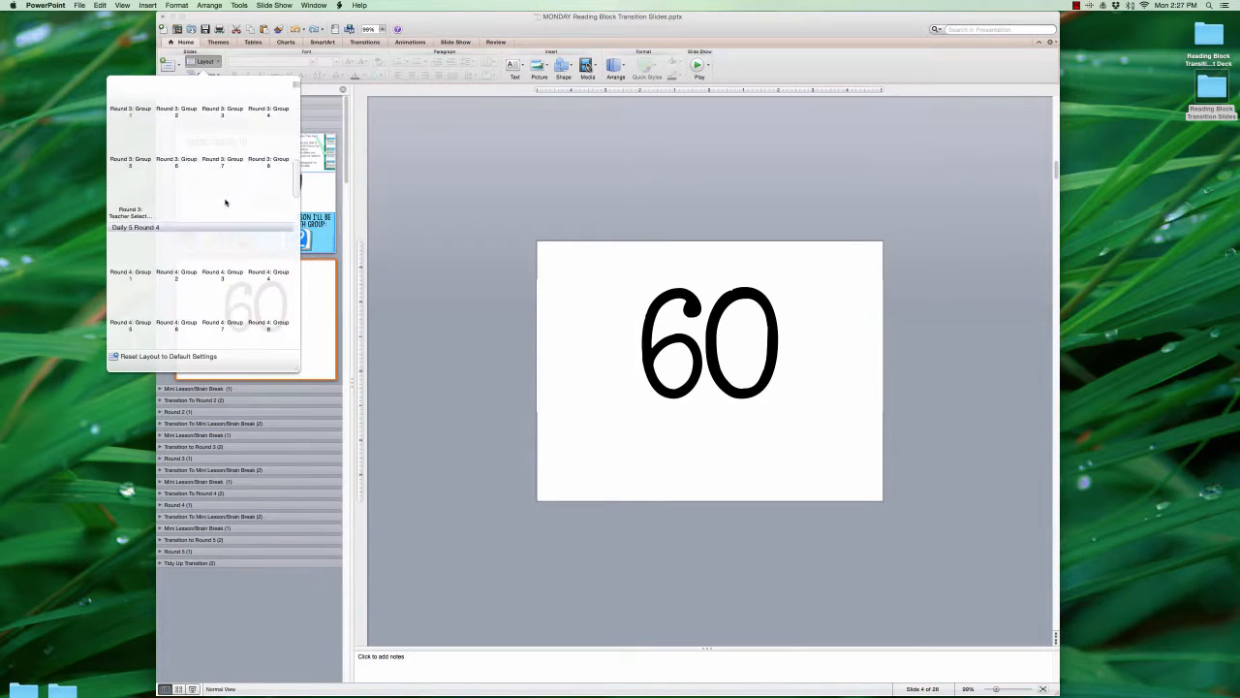
scroll(225, 203, down, 8)
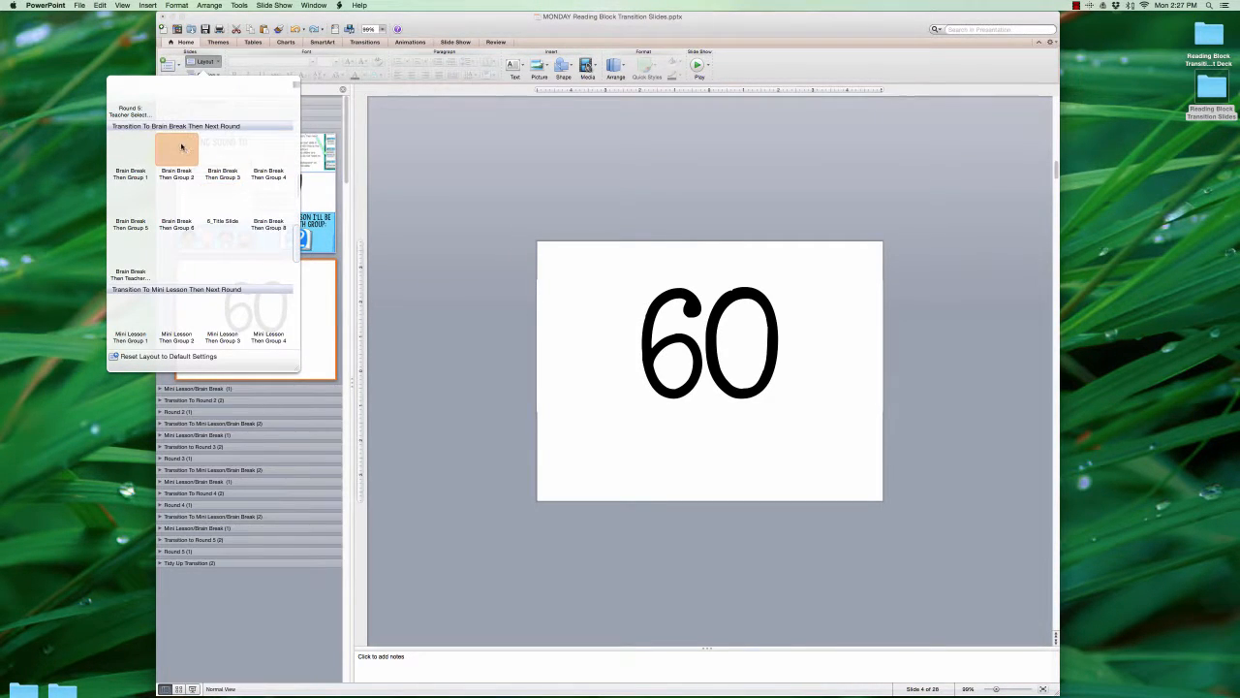
scroll(181, 147, down, 6)
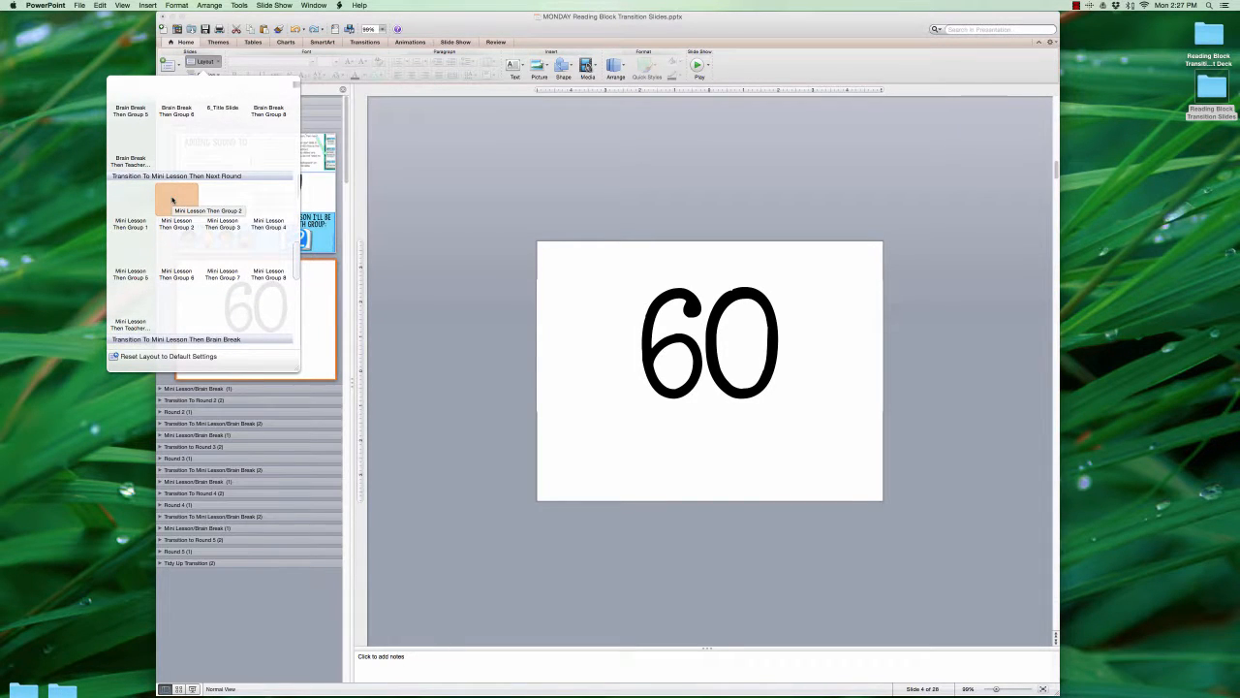
click(172, 199)
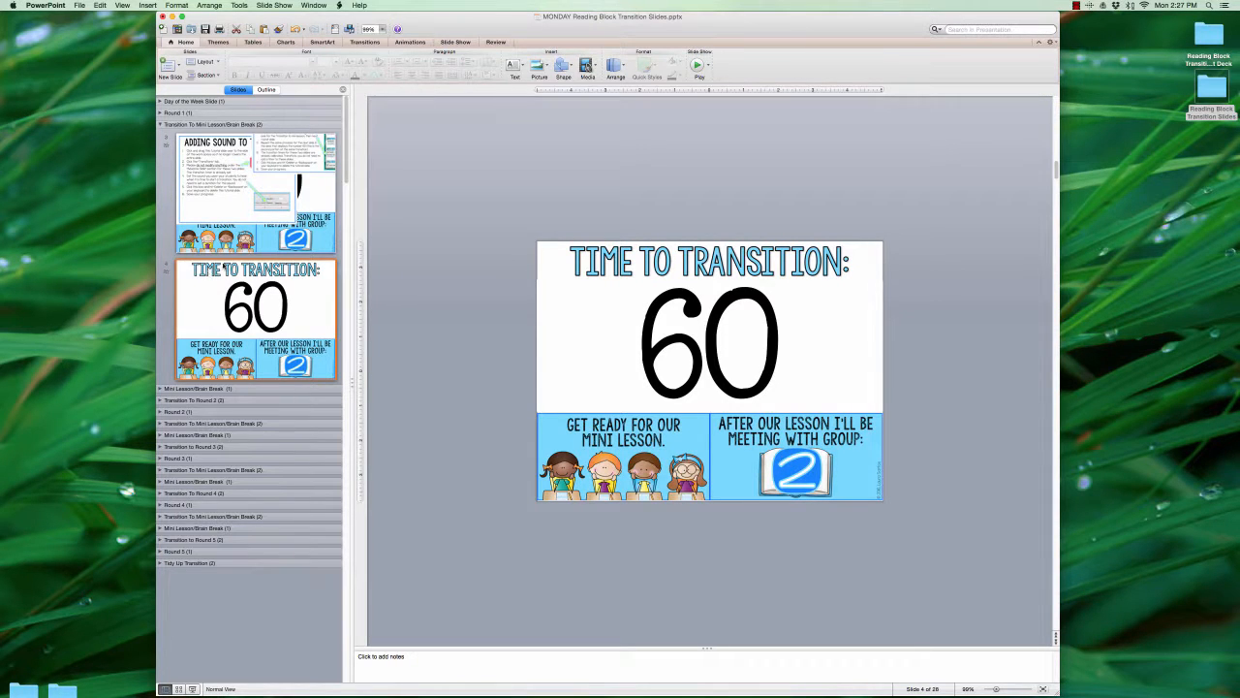
Delete the "How to Customize This Slide" picture from the 120 slide and move its "Adding Sound to This Slide" picture up and aside.
click(304, 194)
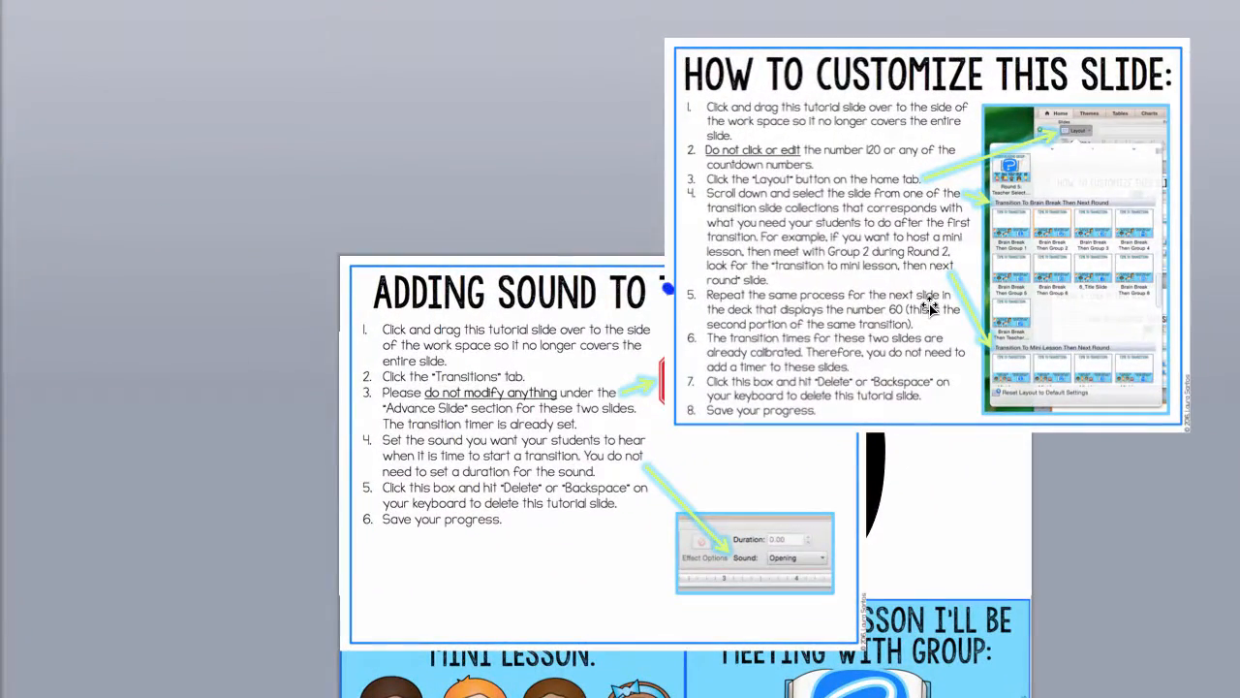
click(843, 362)
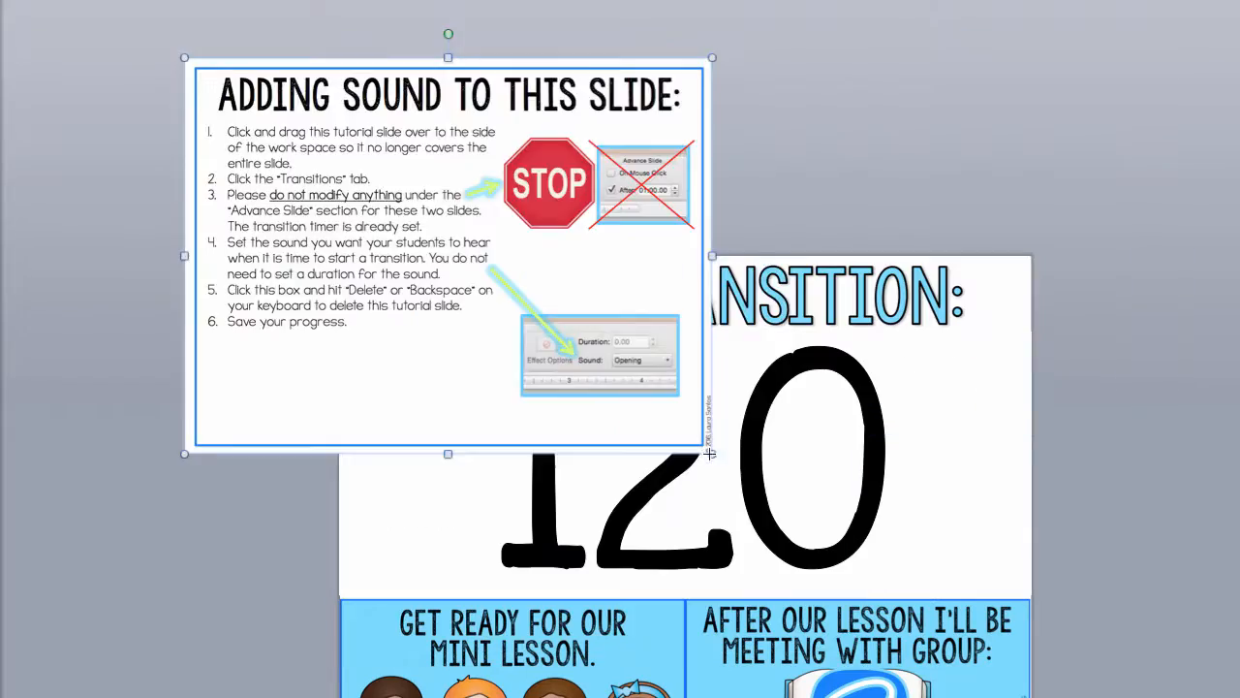
drag(783, 374, 803, 545)
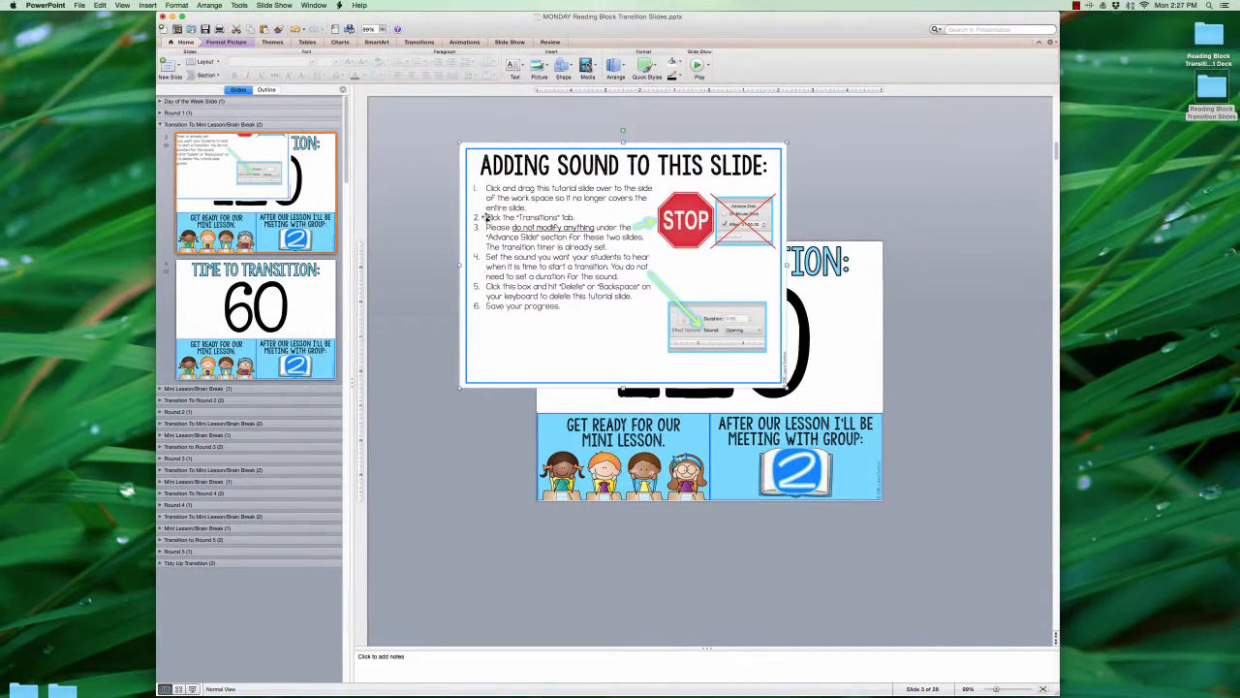
Set the transition sound of the 120 slide to Opening, leaving the Advance Slide settings alone.
click(417, 41)
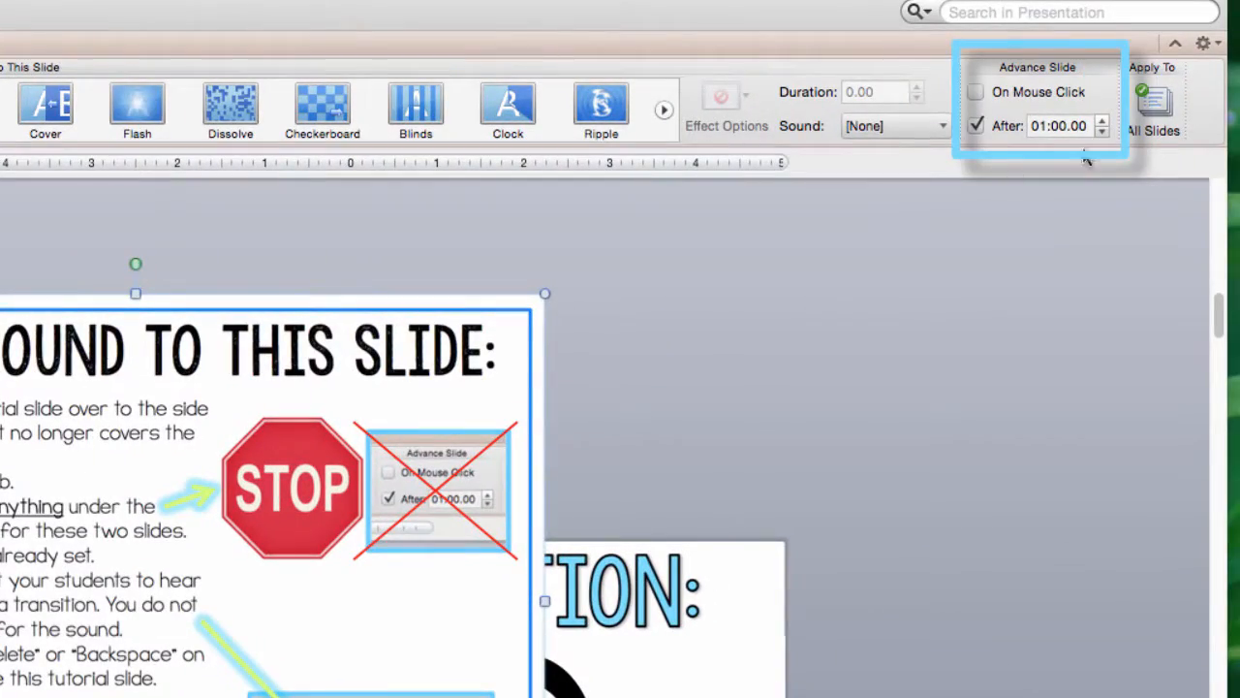
click(906, 124)
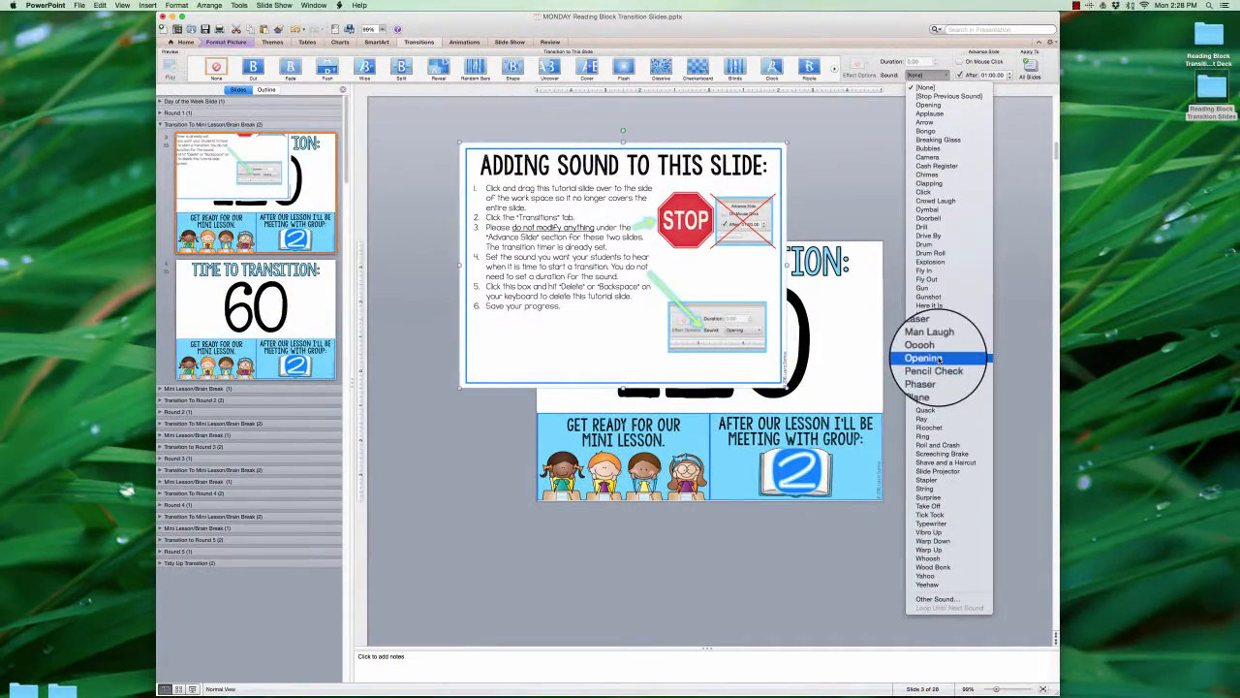
click(938, 358)
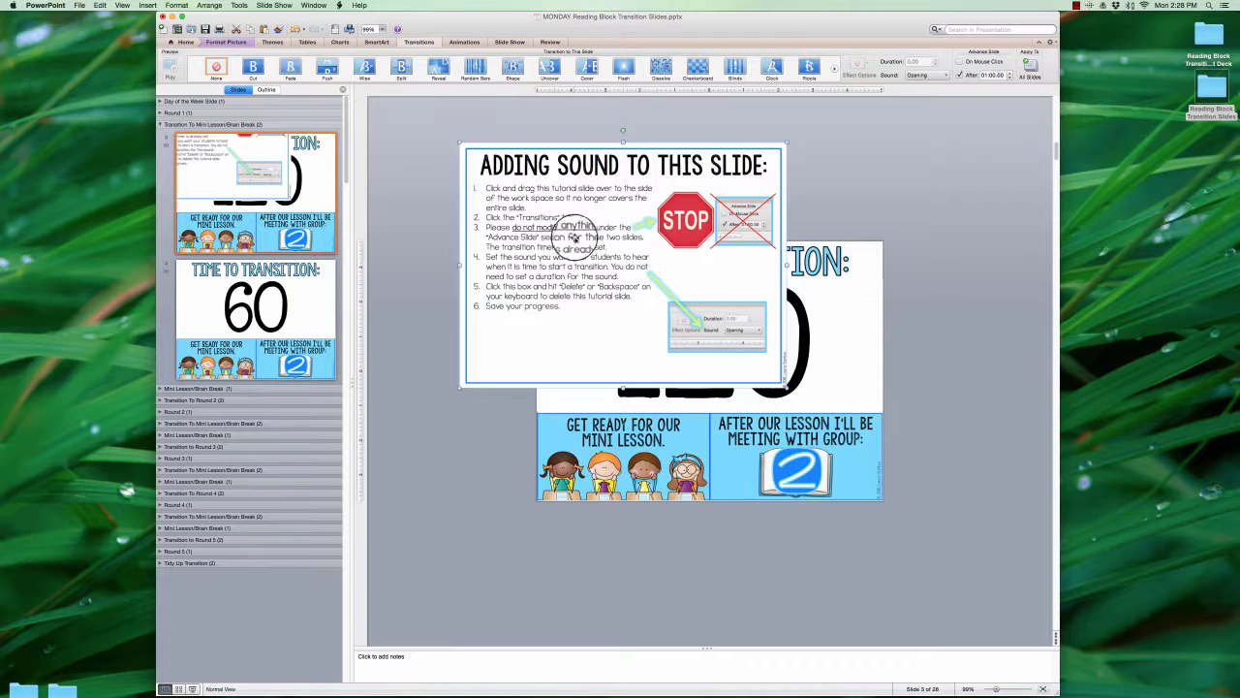
Delete the "Adding Sound to This Slide" picture from the 120 slide and save the presentation.
key(BackSpace)
key(super+s)
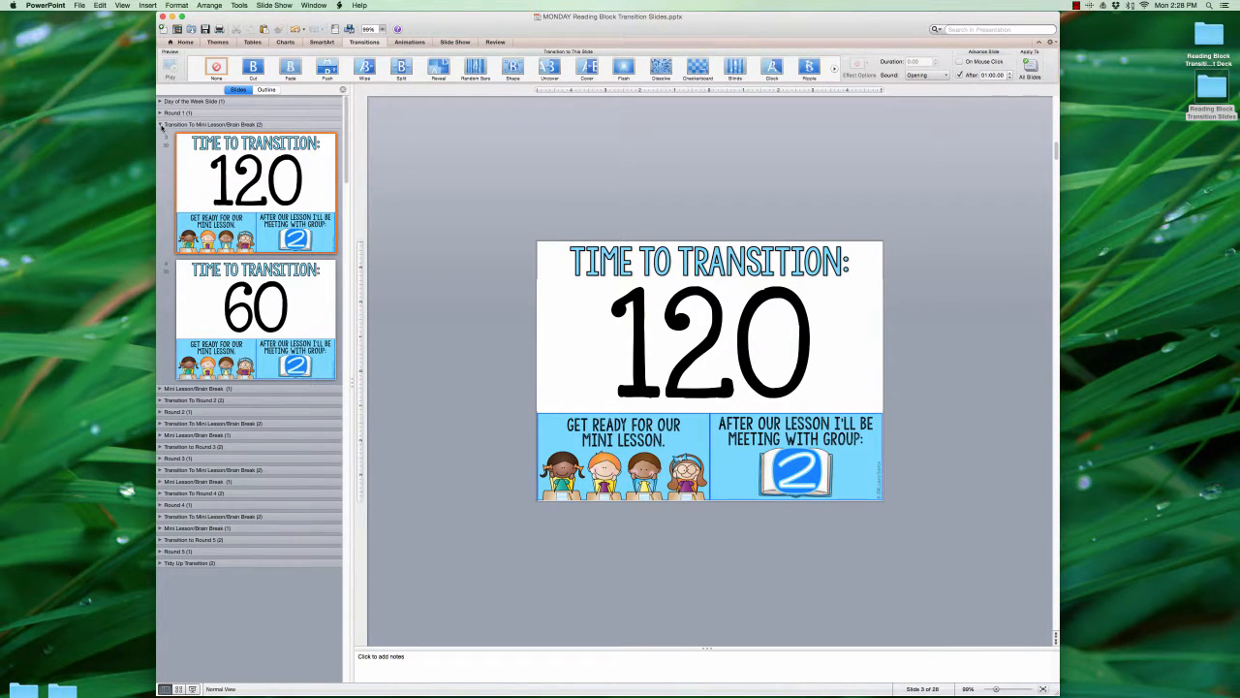
Switch to the first Mini Lesson/Brain Break section and move its "How to Customize This Slide" picture partly off the slide.
click(161, 125)
click(161, 125)
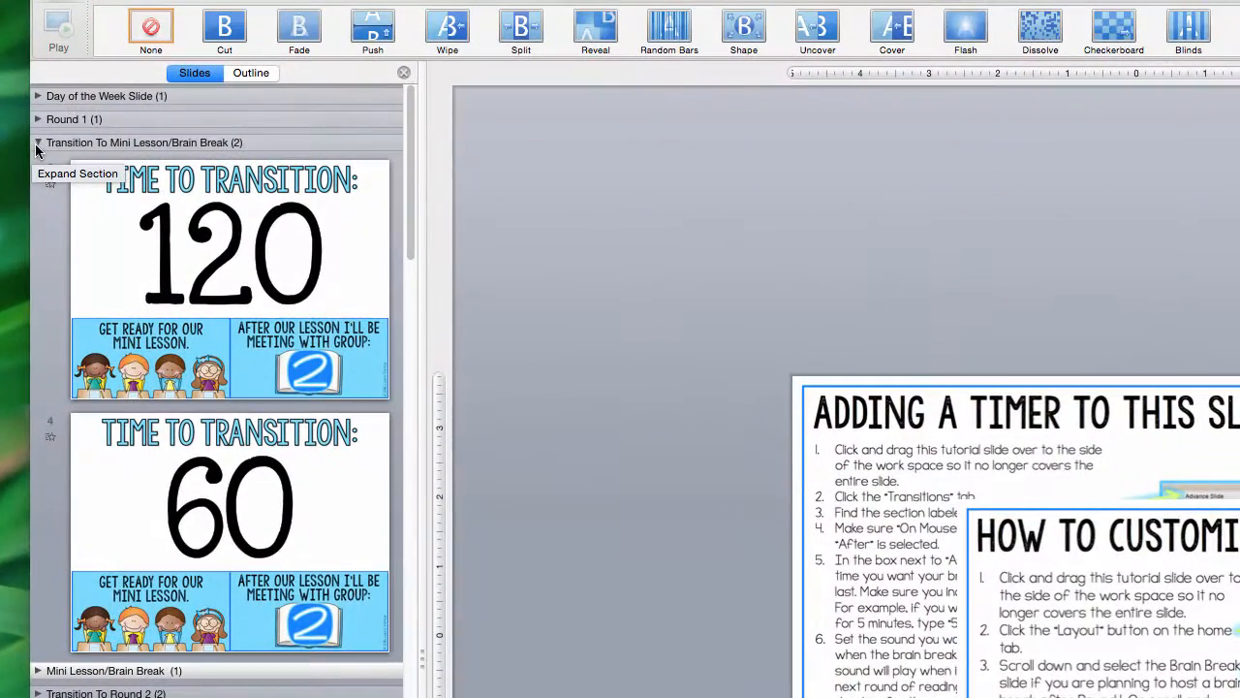
click(36, 145)
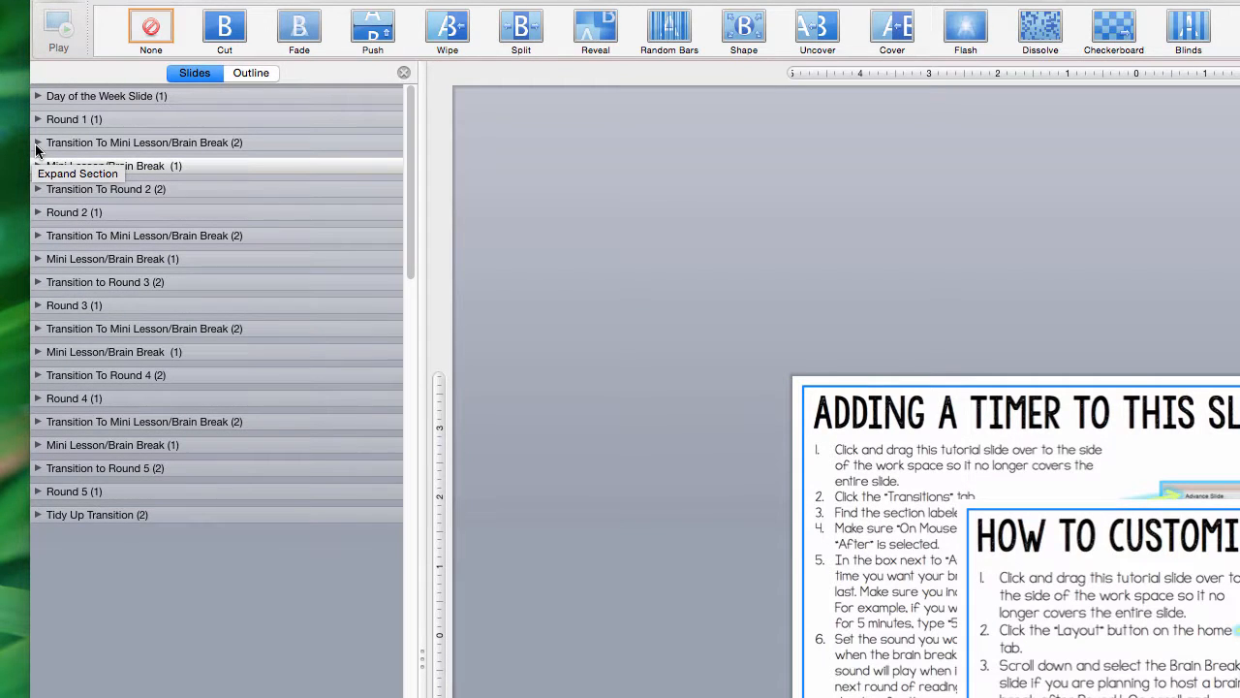
click(37, 167)
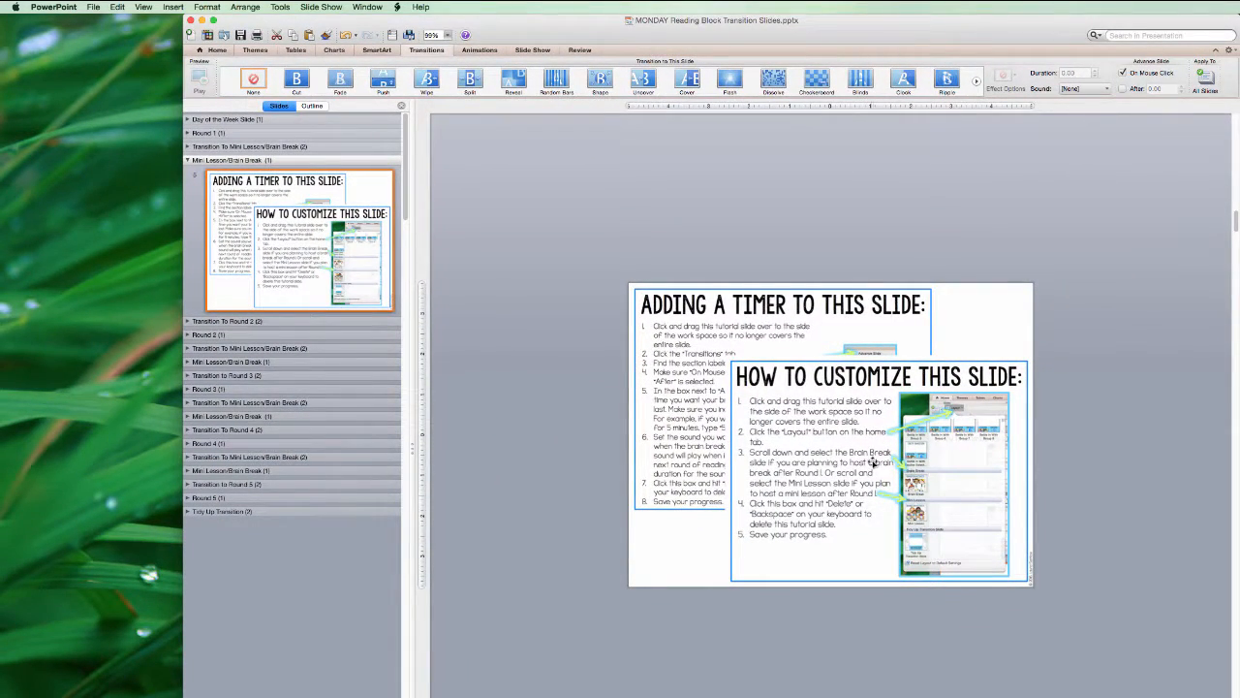
drag(875, 463, 963, 288)
Apply the Mini Lesson layout to the slide in the first Mini Lesson/Brain Break section.
click(219, 50)
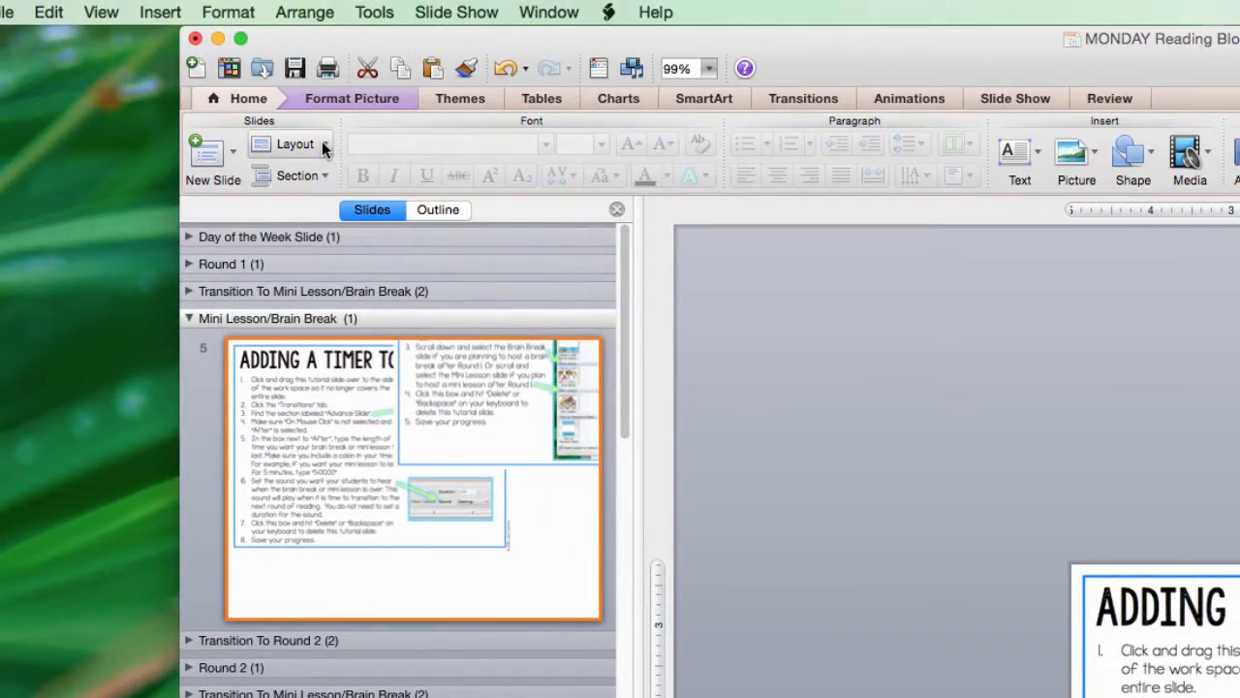
click(324, 146)
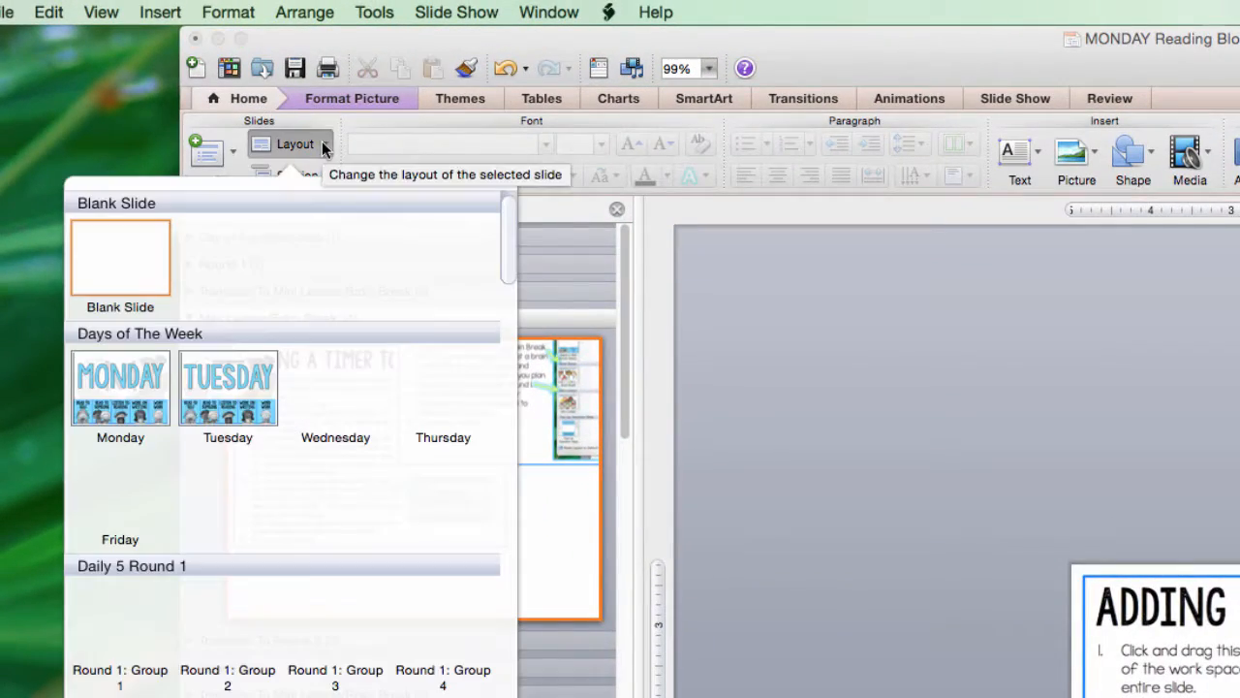
scroll(326, 476, down, 5)
scroll(326, 476, down, 20)
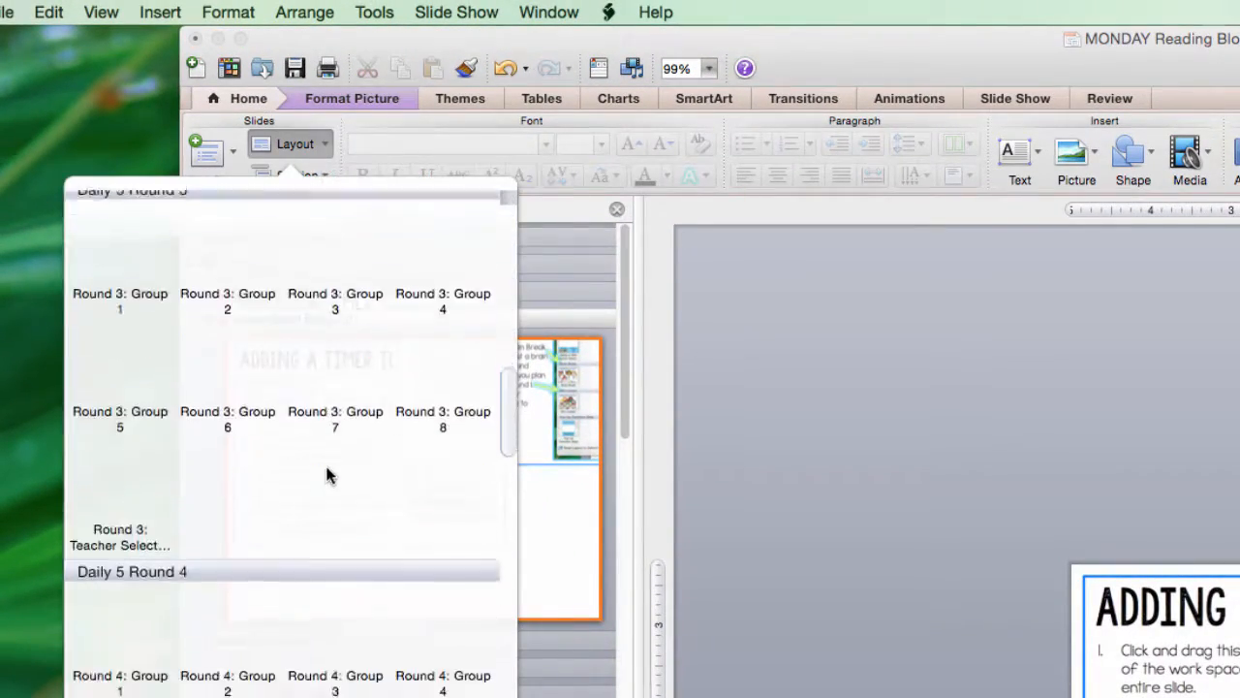
scroll(327, 476, down, 20)
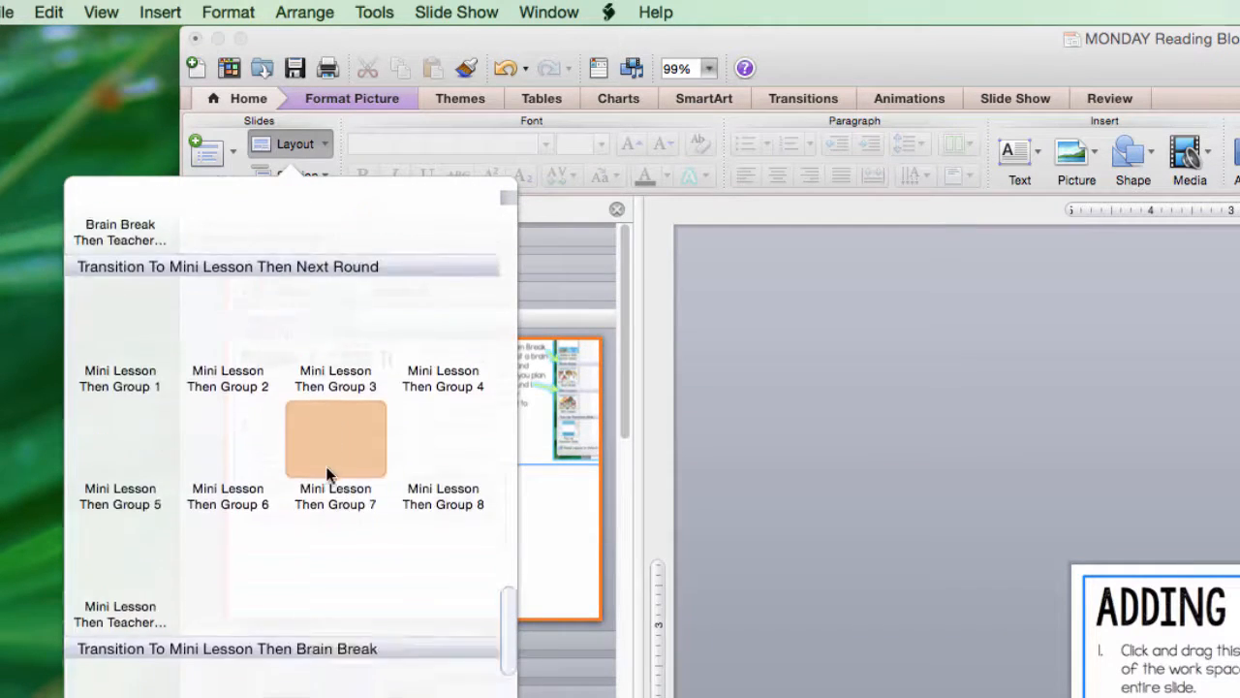
scroll(327, 476, up, 1)
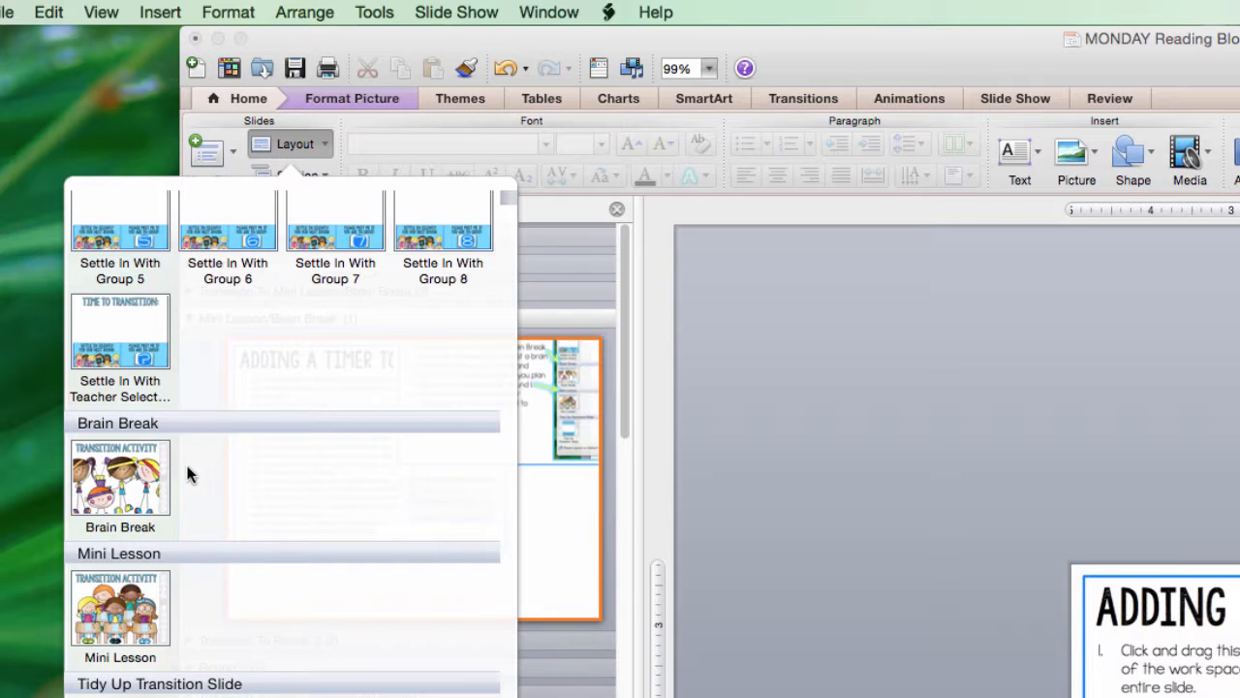
click(135, 601)
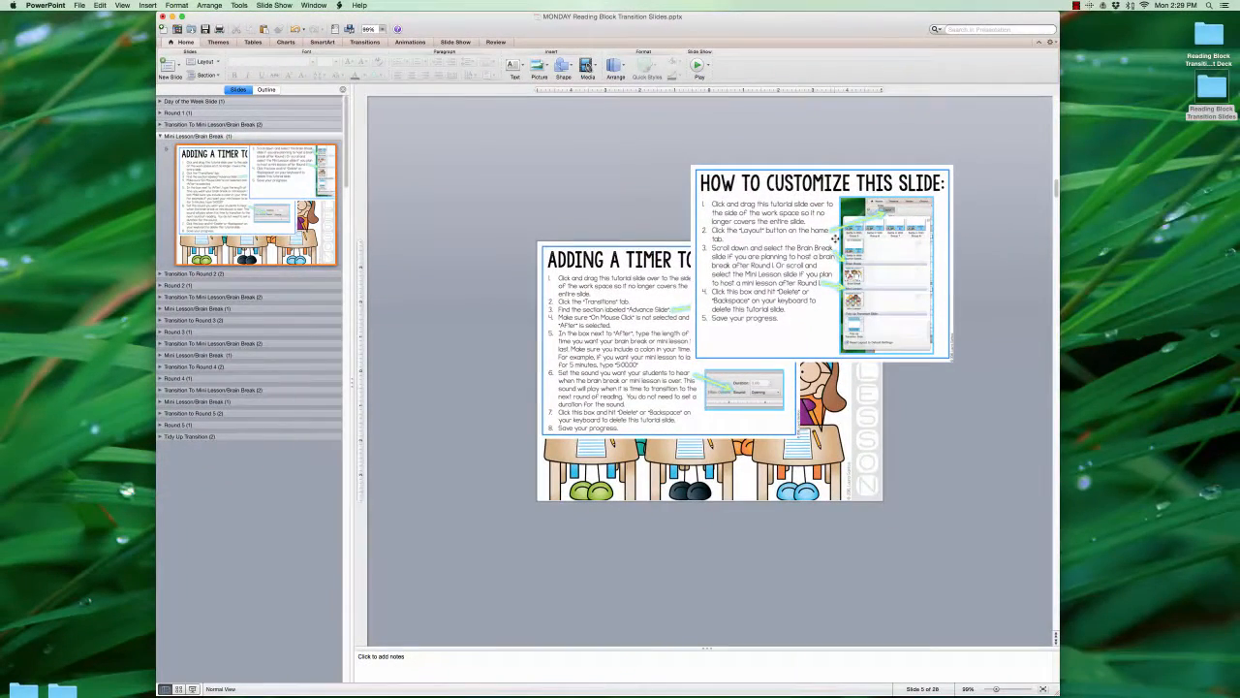
Delete the "How to Customize This Slide" picture from the mini lesson slide, and move and enlarge its "Adding a Timer to This Slide" picture.
click(833, 237)
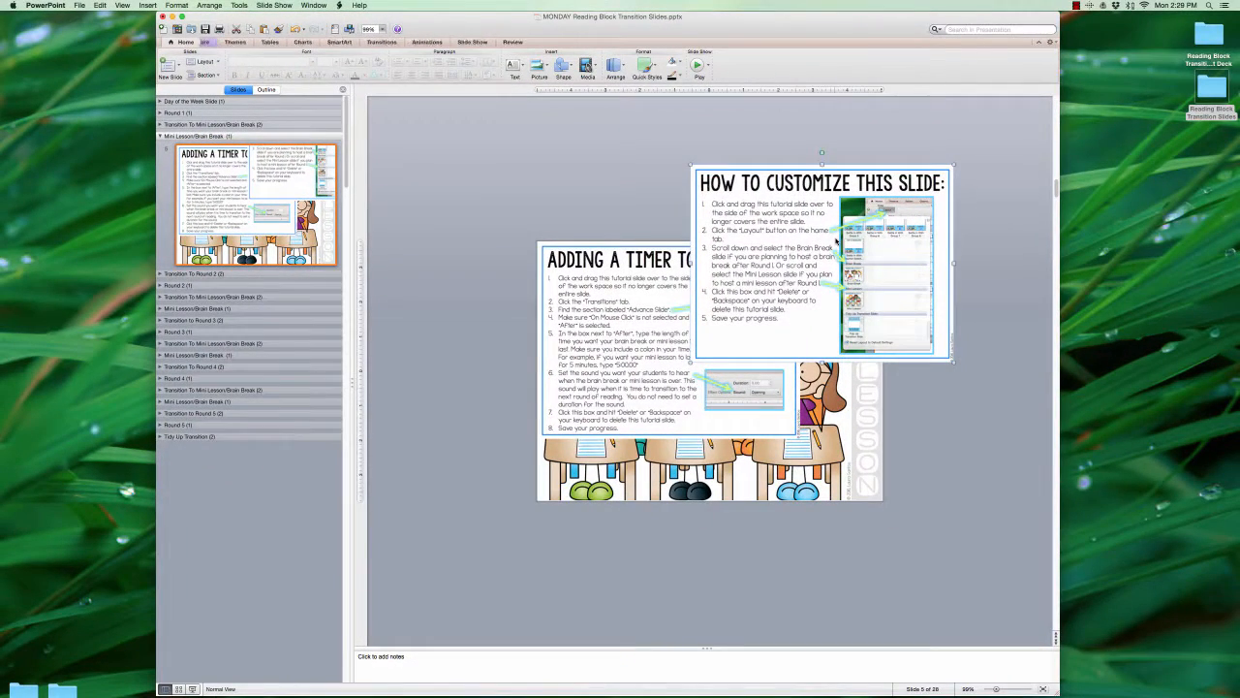
key(Delete)
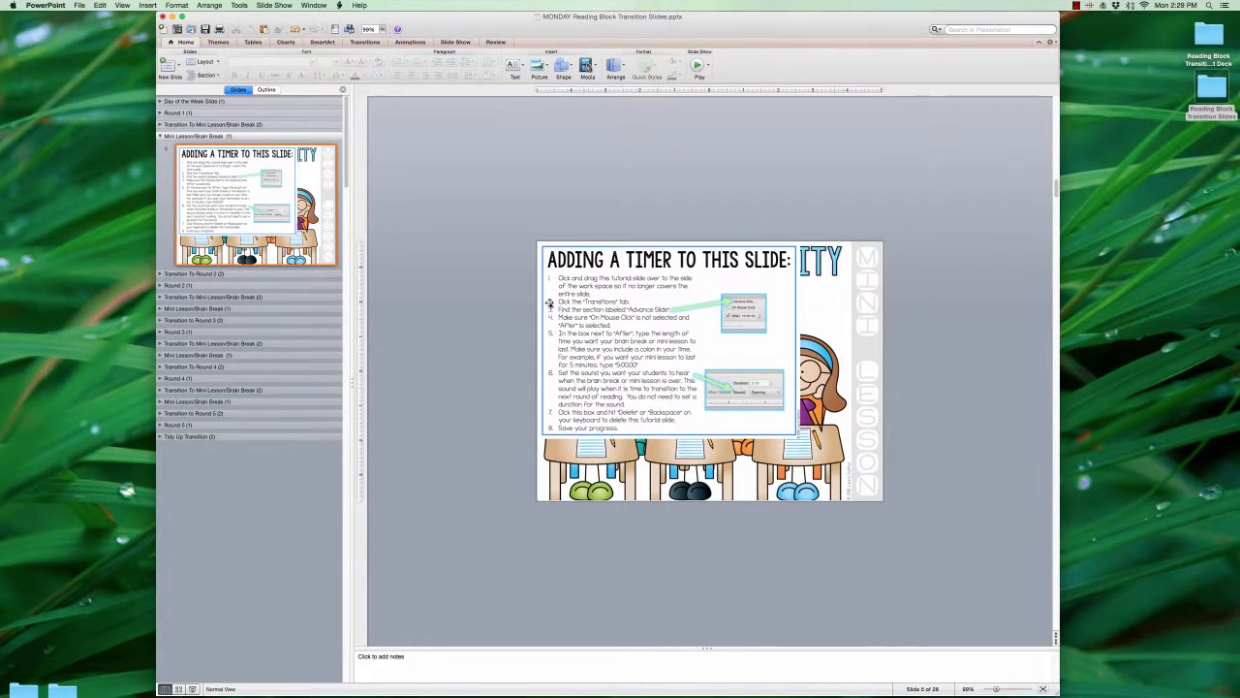
drag(616, 290, 637, 188)
drag(821, 337, 907, 397)
Set the mini lesson slide to advance automatically after 5:00 minutes, with advancing on mouse click turned off.
click(423, 42)
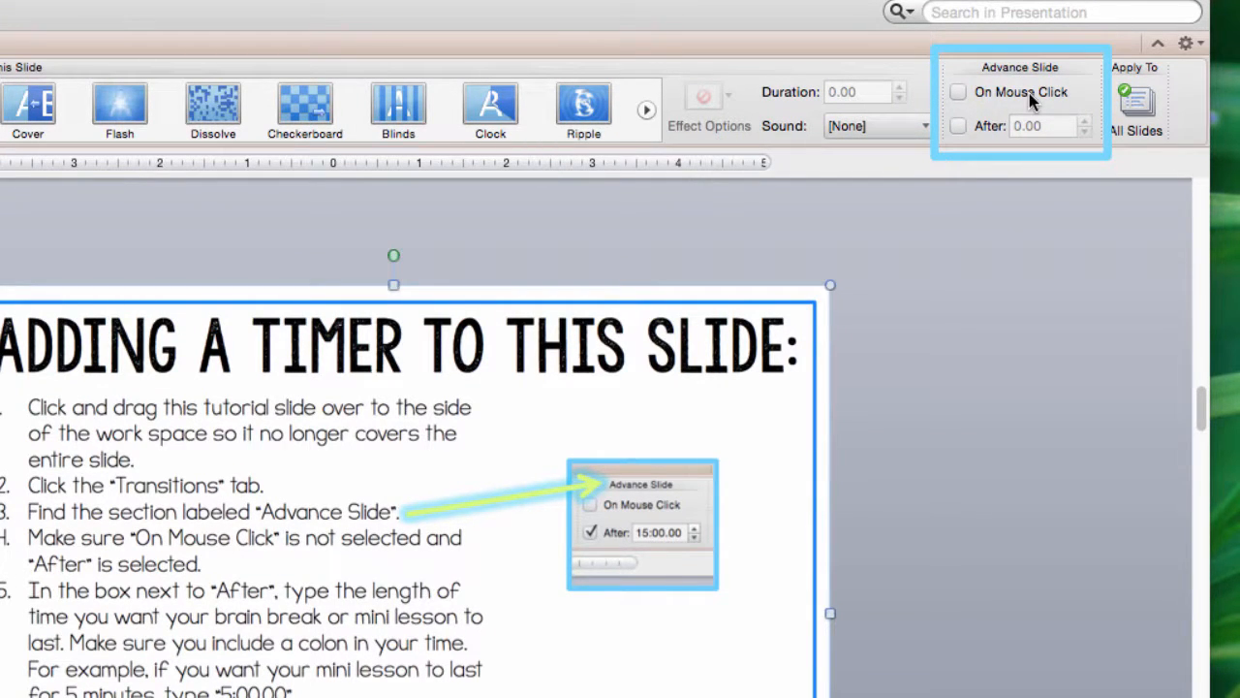
click(957, 127)
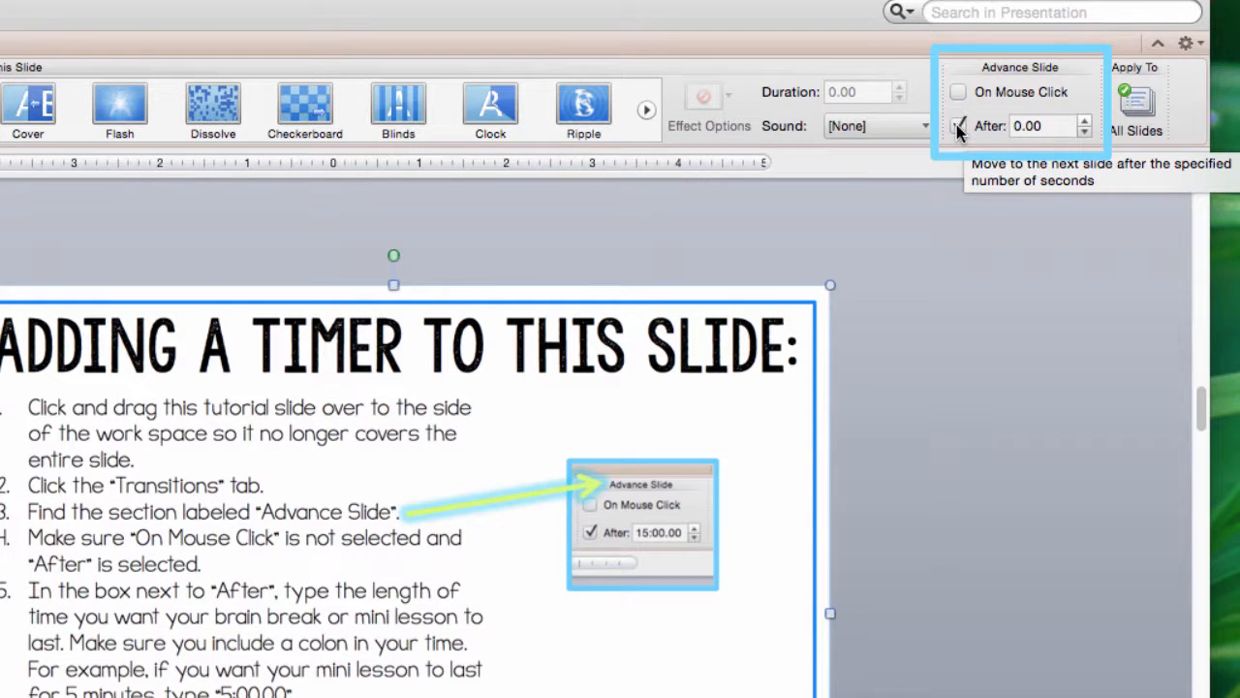
key(BackSpace)
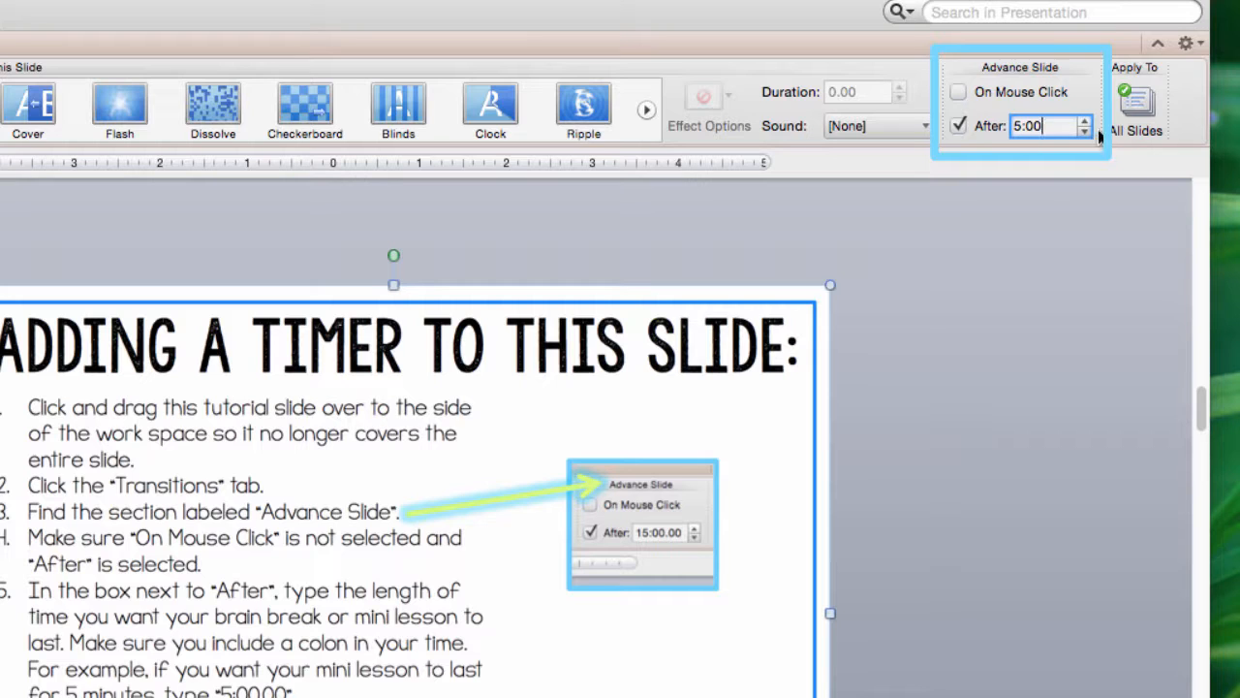
click(990, 291)
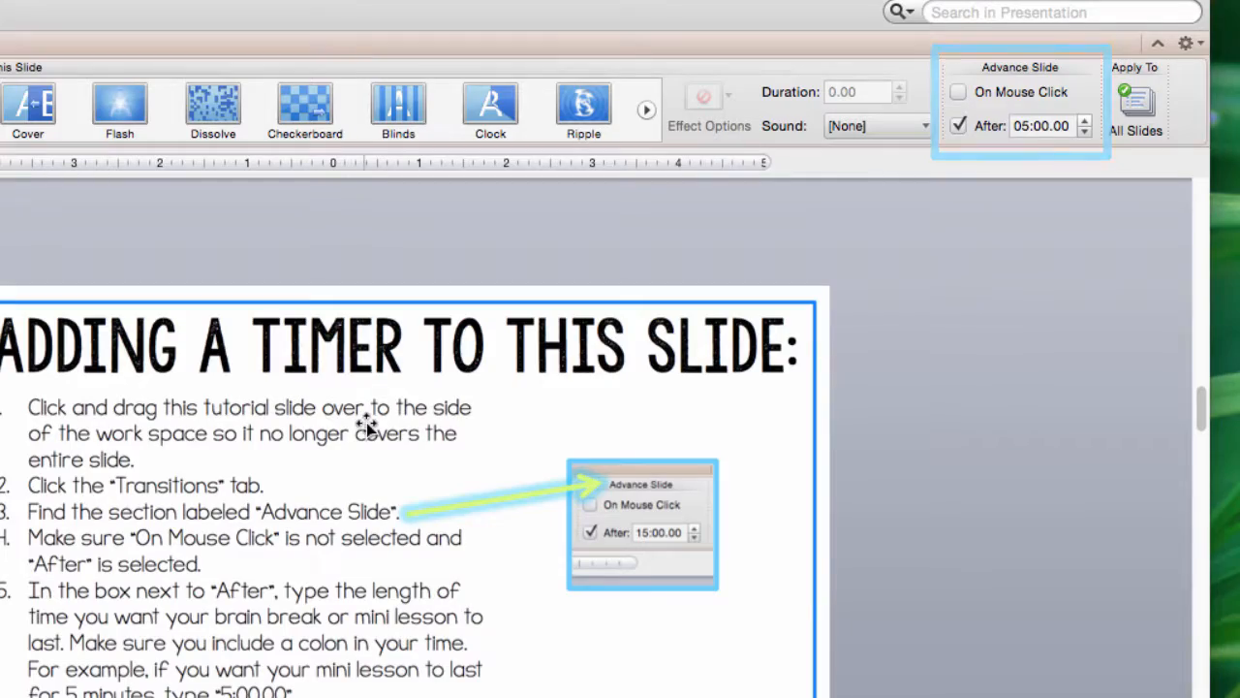
Set the transition sound of the mini lesson slide to Opening.
click(1117, 149)
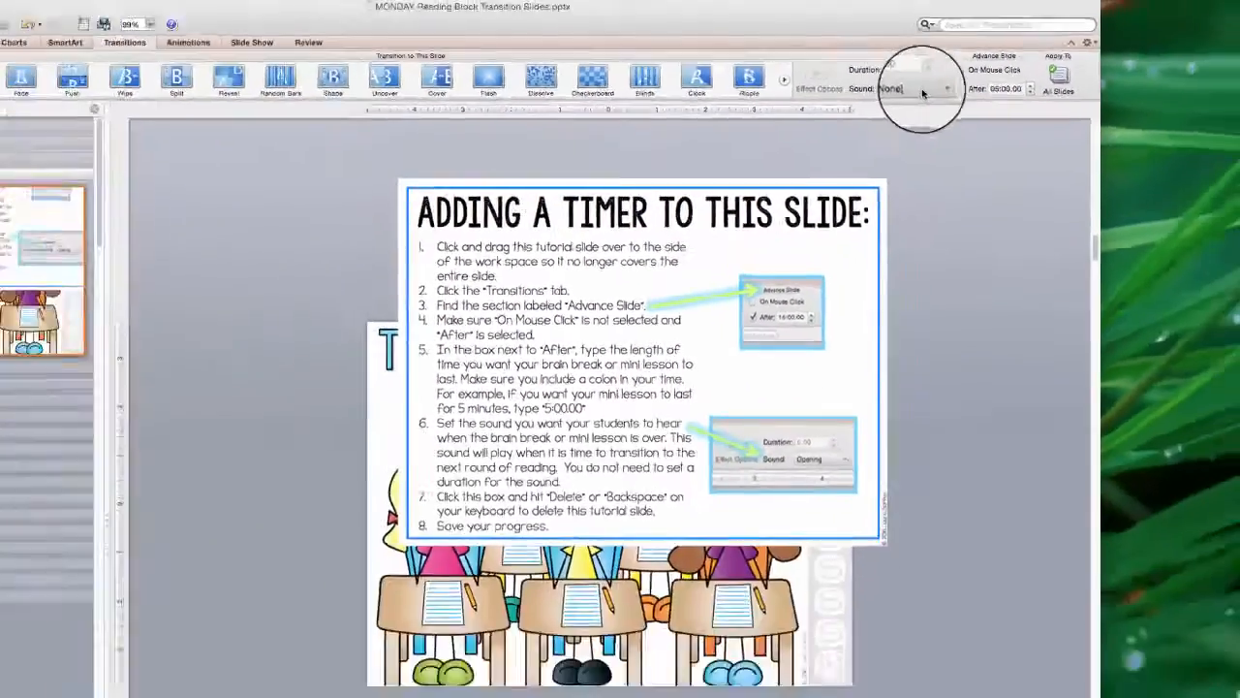
click(877, 124)
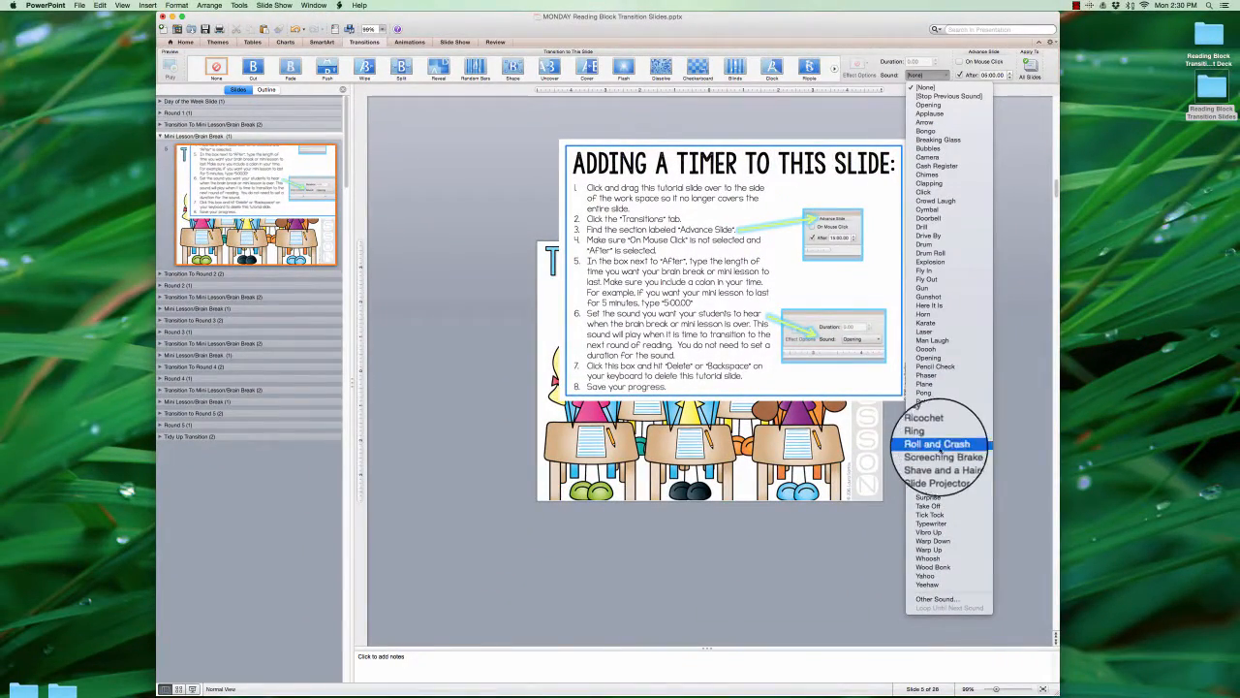
click(940, 358)
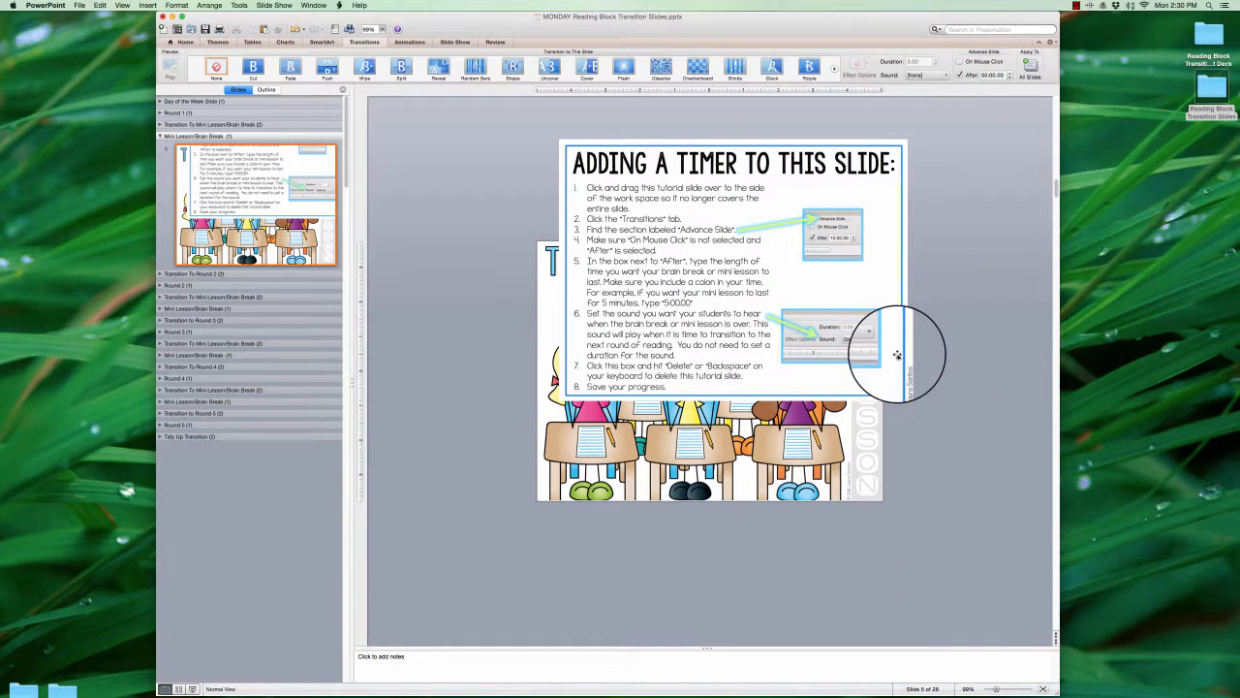
Delete the "Adding a Timer to This Slide" picture from the mini lesson slide and collapse its section.
click(773, 278)
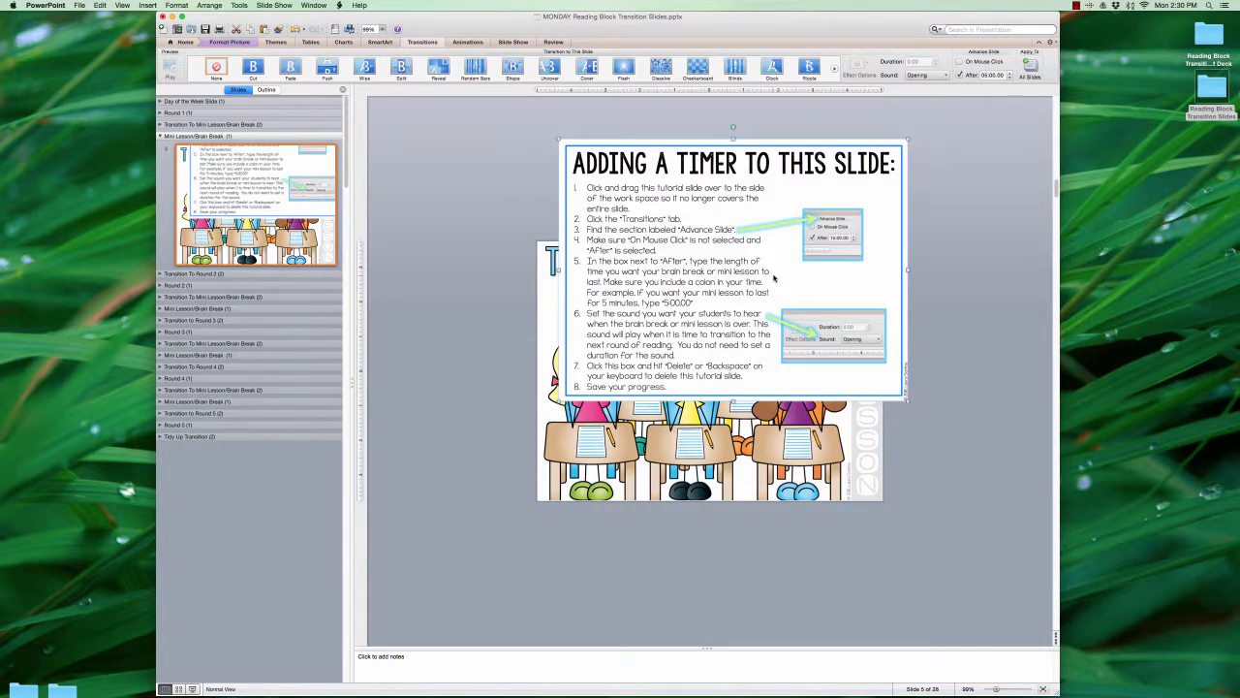
key(Delete)
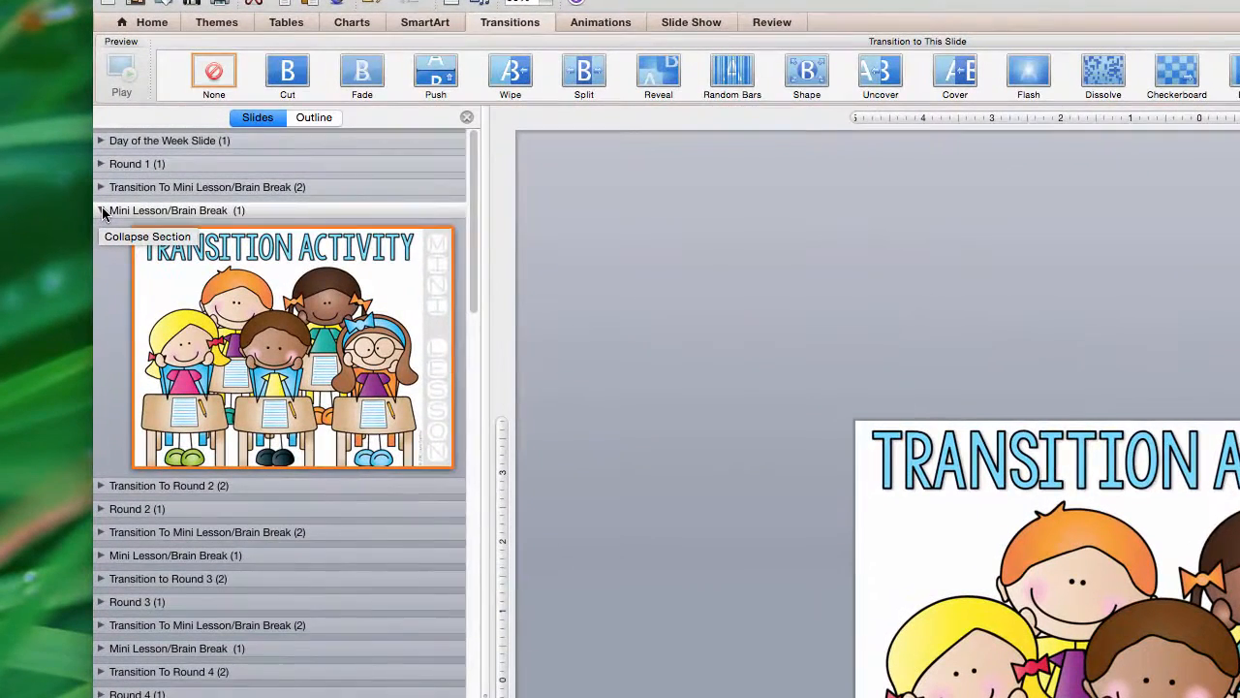
click(103, 210)
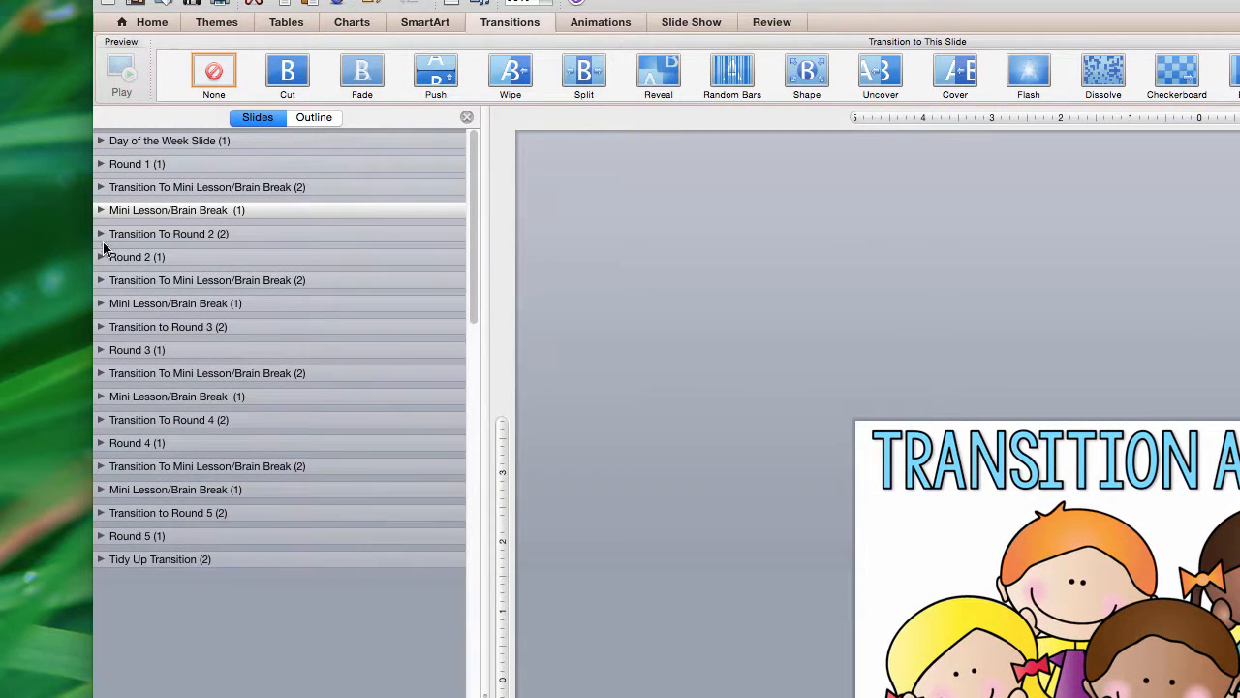
Open the first slide of the Transition To Round 2 section, and move up and enlarge its "How to Customize This Slide" picture.
click(101, 234)
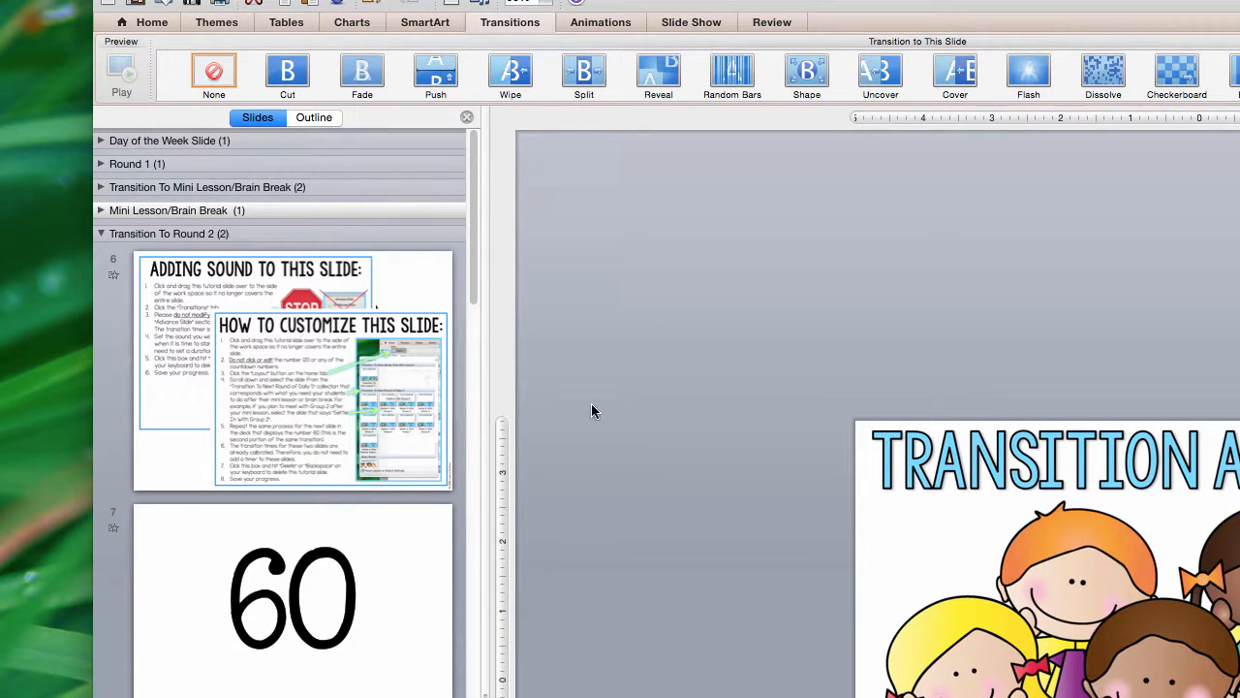
click(326, 348)
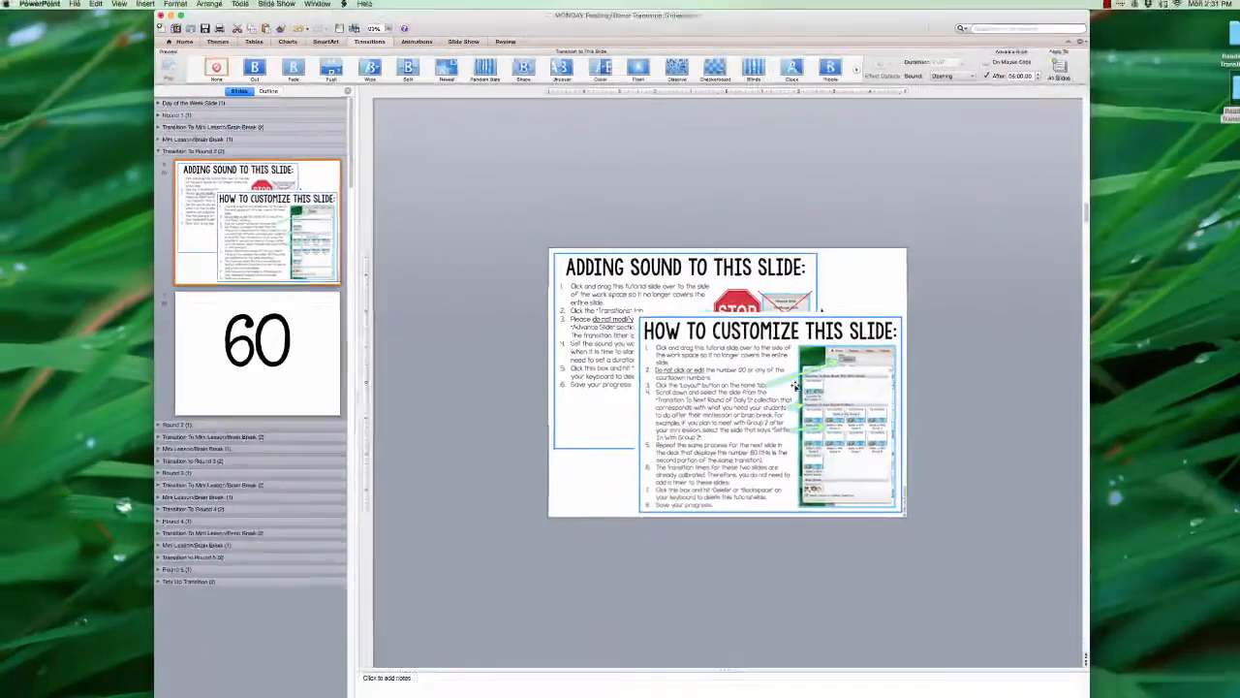
click(794, 386)
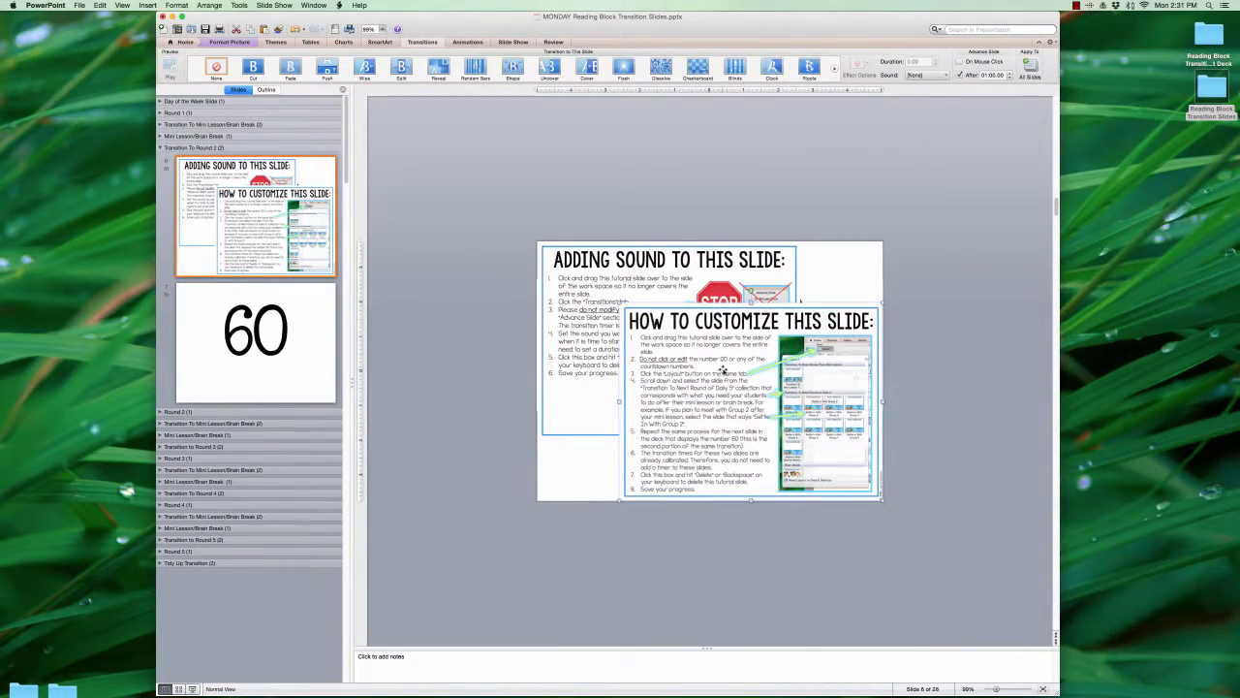
drag(723, 370, 721, 196)
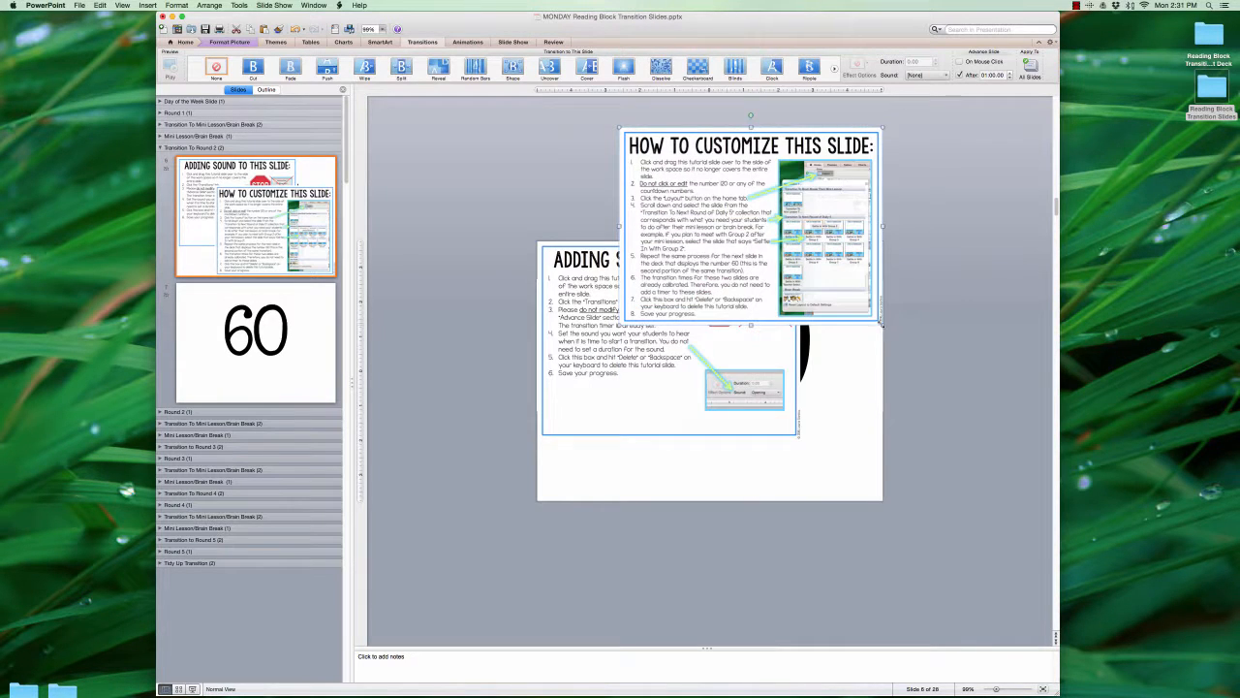
drag(882, 324, 971, 389)
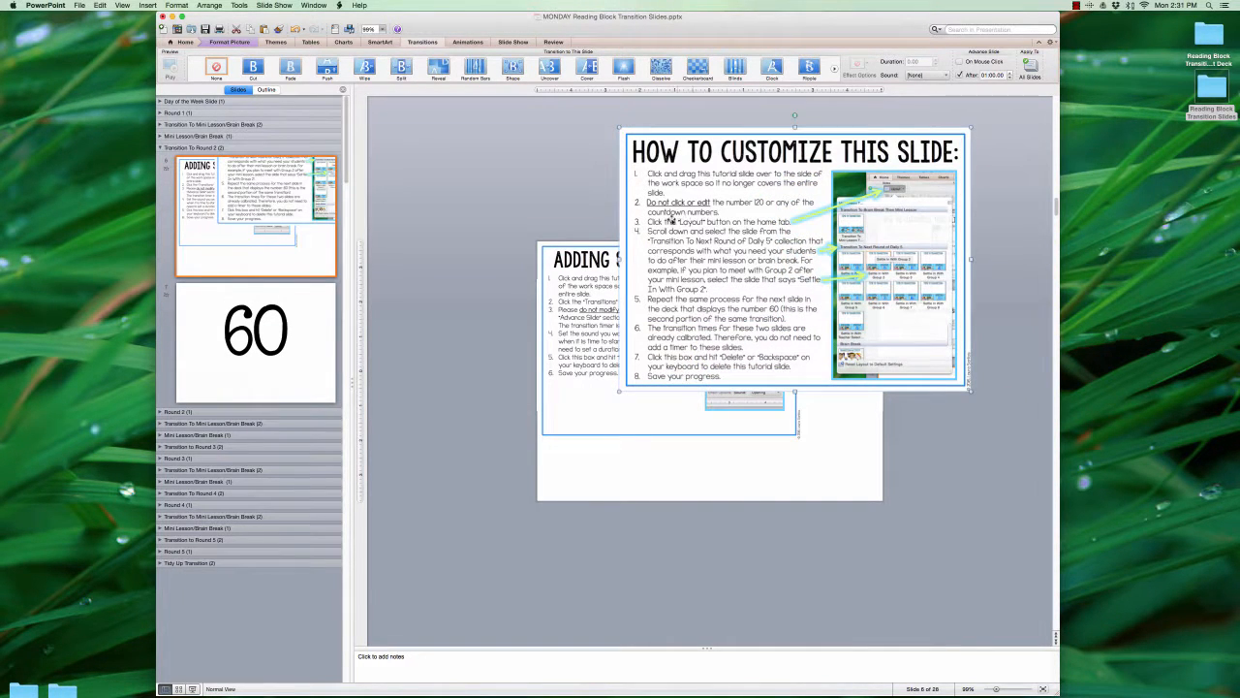
Apply the "Settle In With Group 2" layout to the first slide of the Transition To Round 2 section.
click(848, 418)
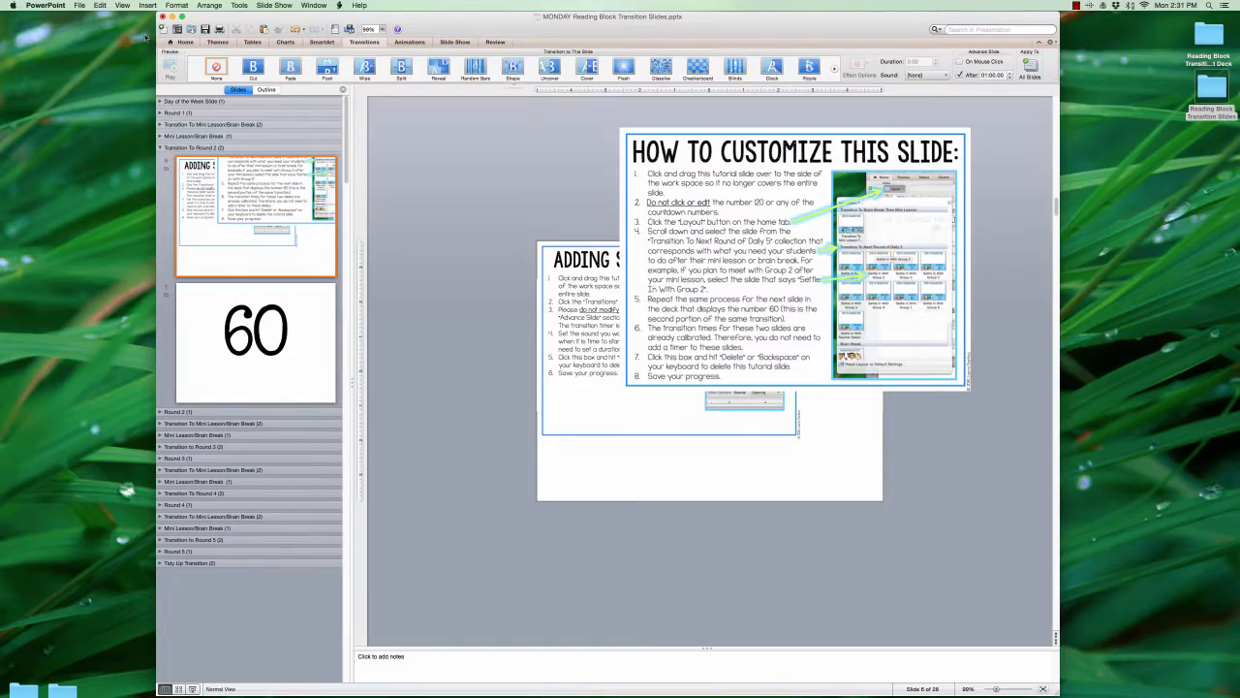
click(194, 44)
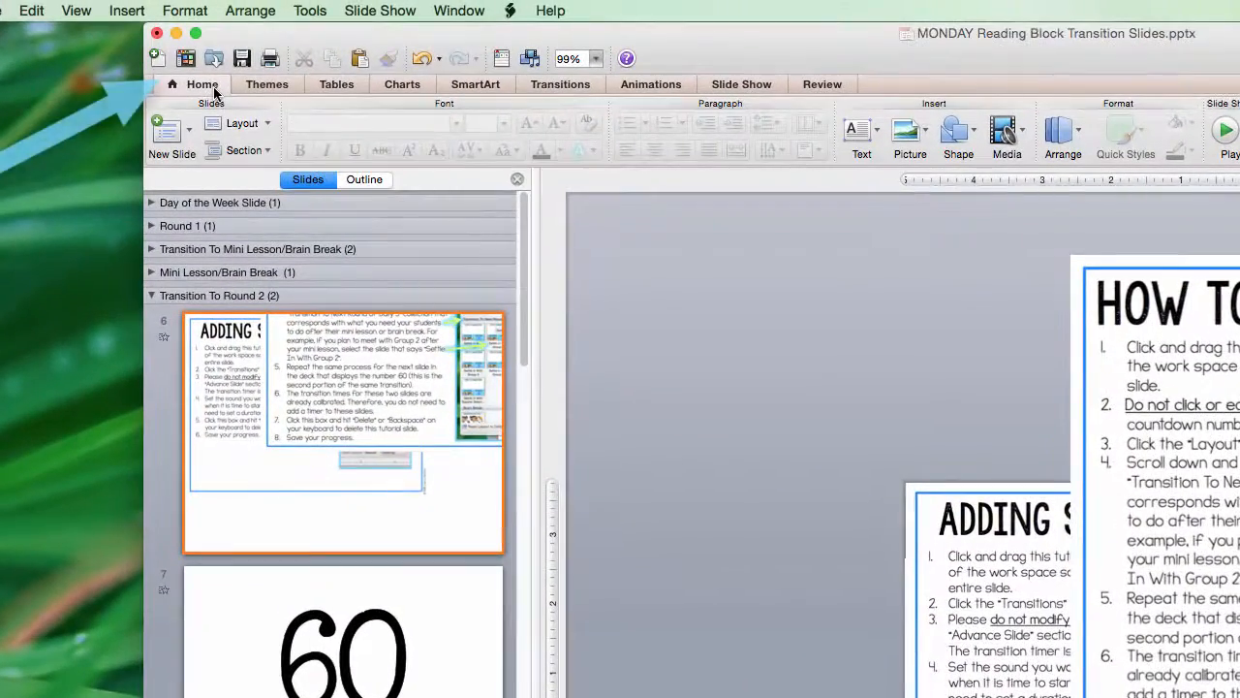
click(243, 123)
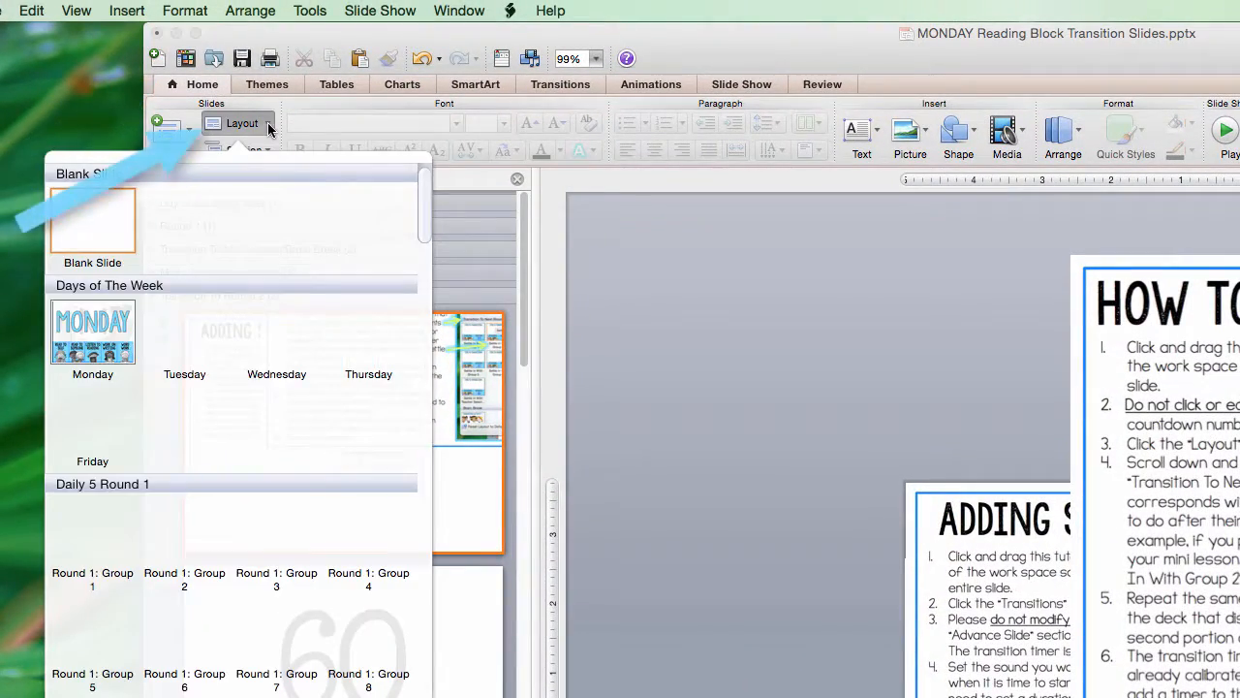
scroll(197, 391, down, 10)
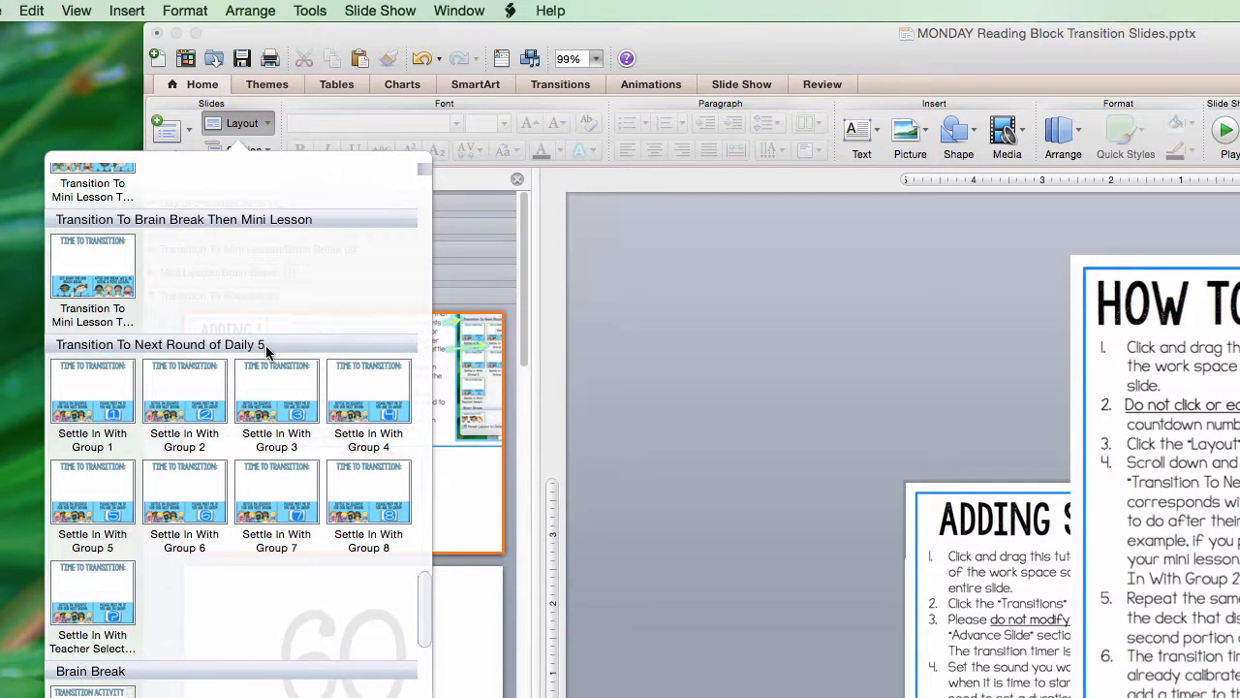
click(191, 396)
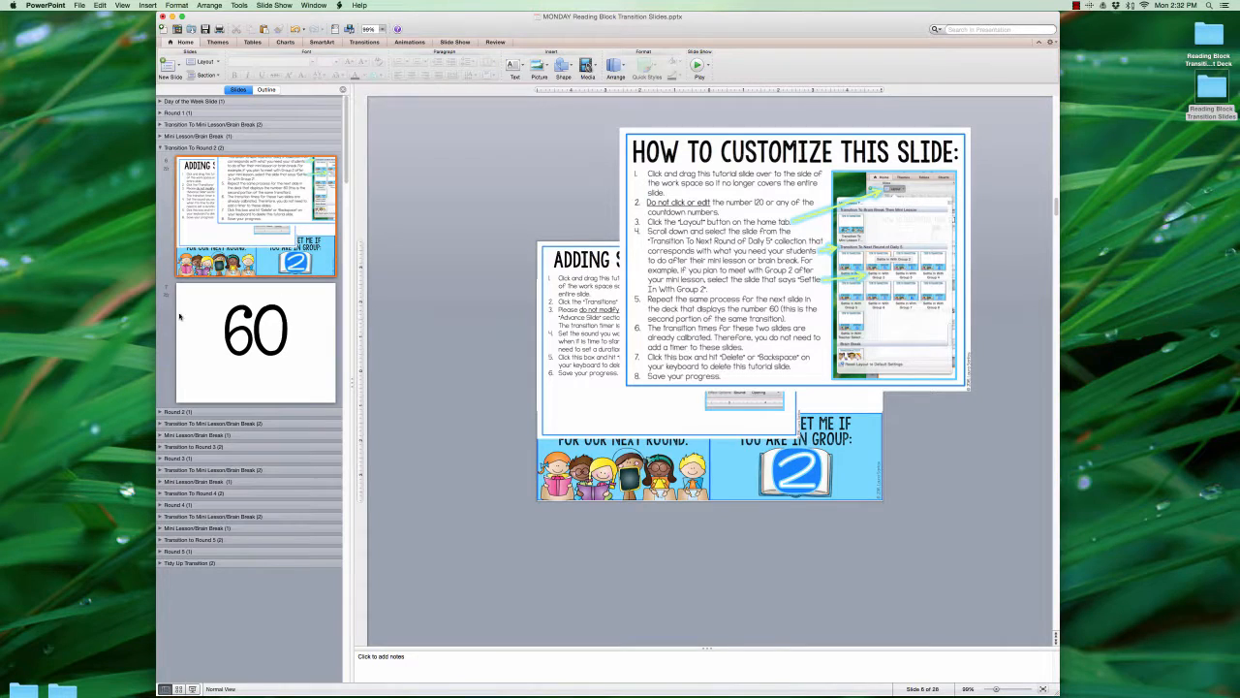
Apply the same "Settle In With Group 2" layout to the 60 slide in the Transition To Round 2 section.
click(194, 326)
click(209, 62)
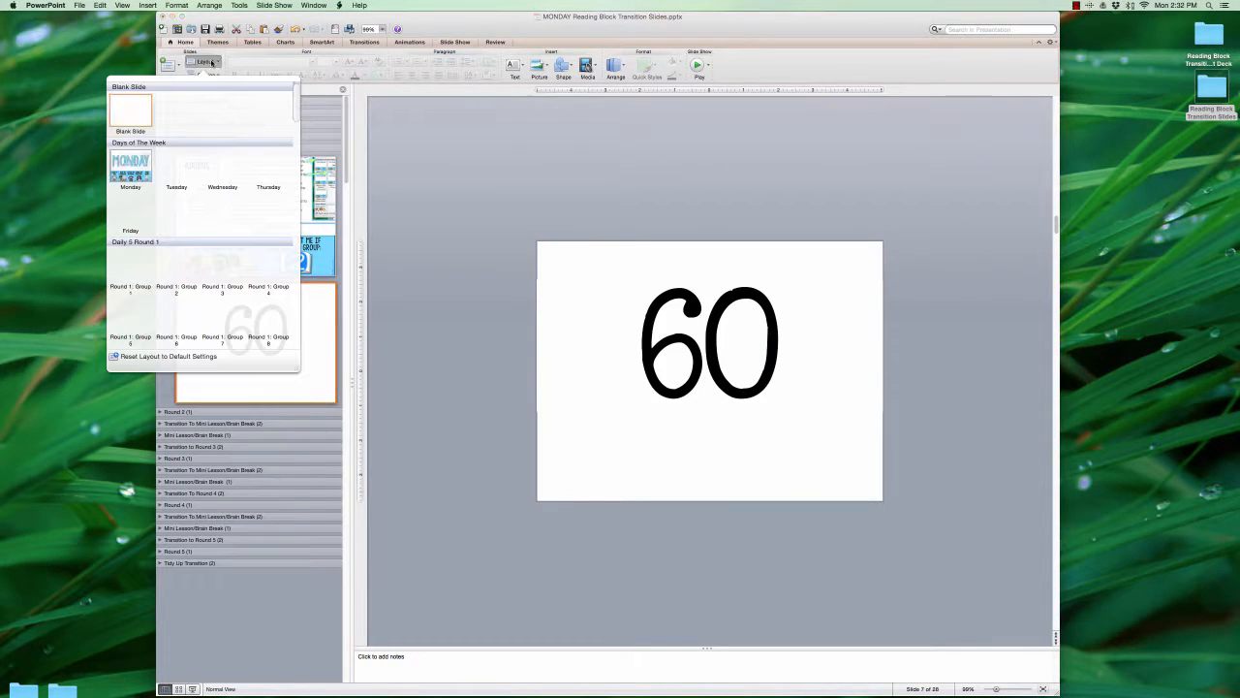
scroll(179, 169, down, 5)
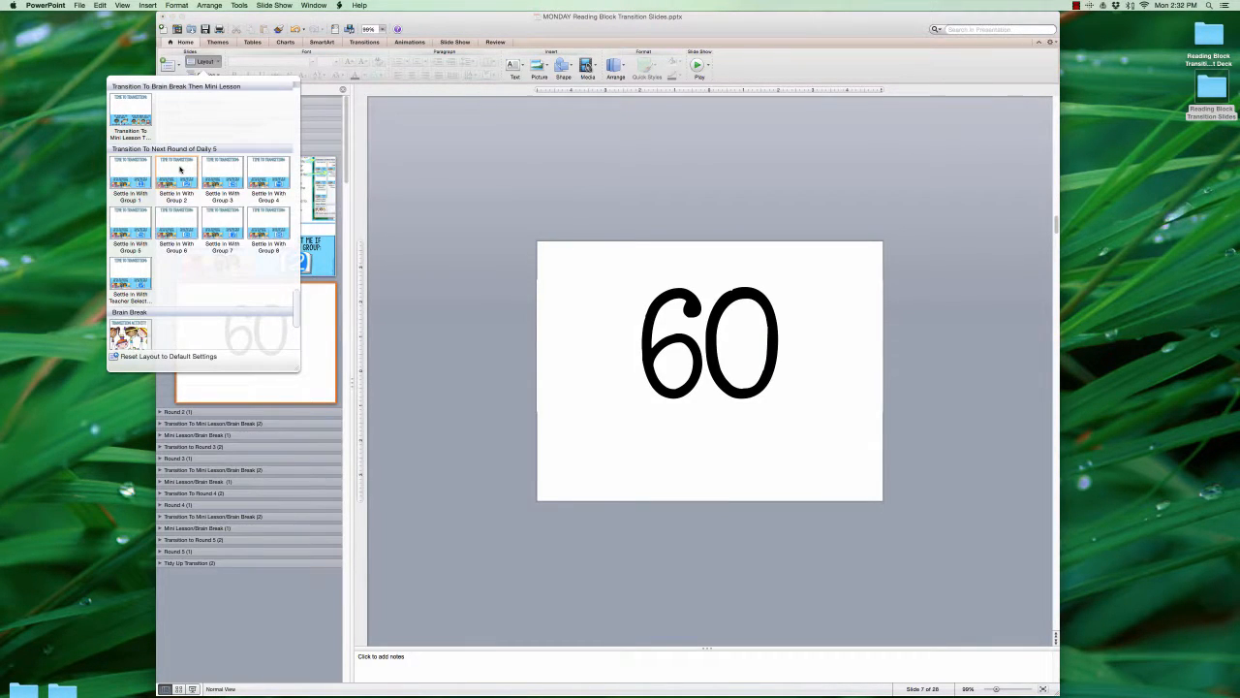
click(179, 169)
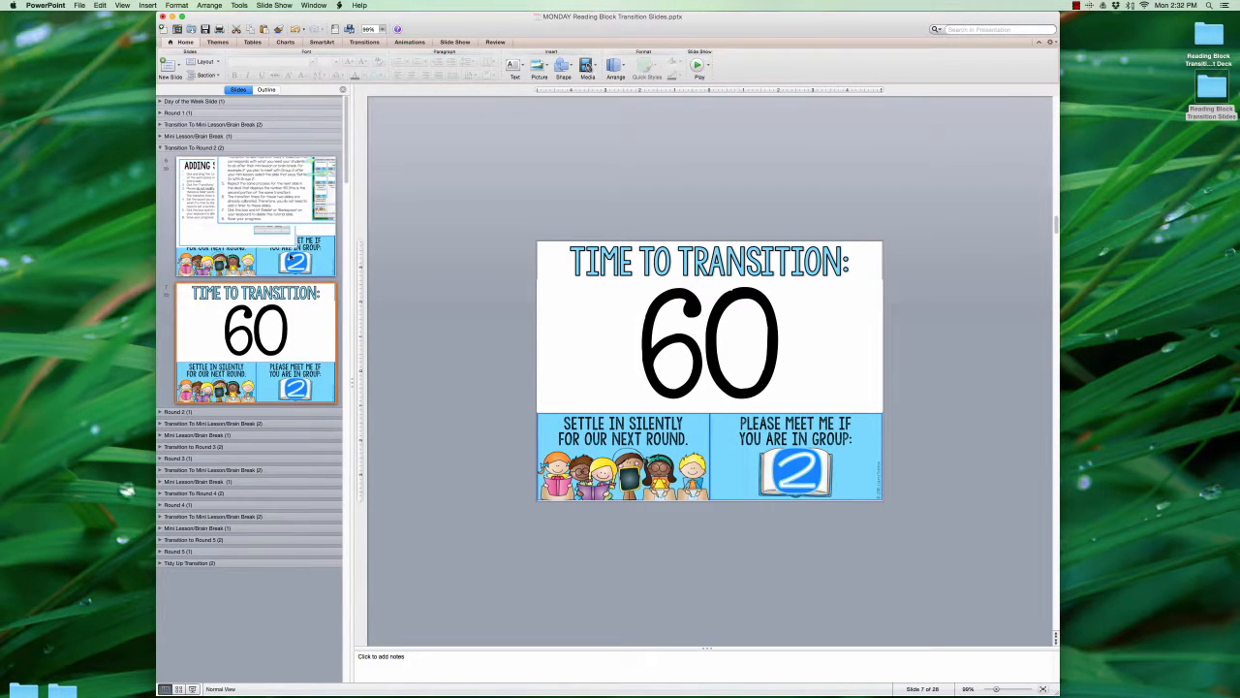
Delete the "How to Customize This Slide" picture from the first Transition To Round 2 slide and save the presentation.
click(289, 258)
click(812, 327)
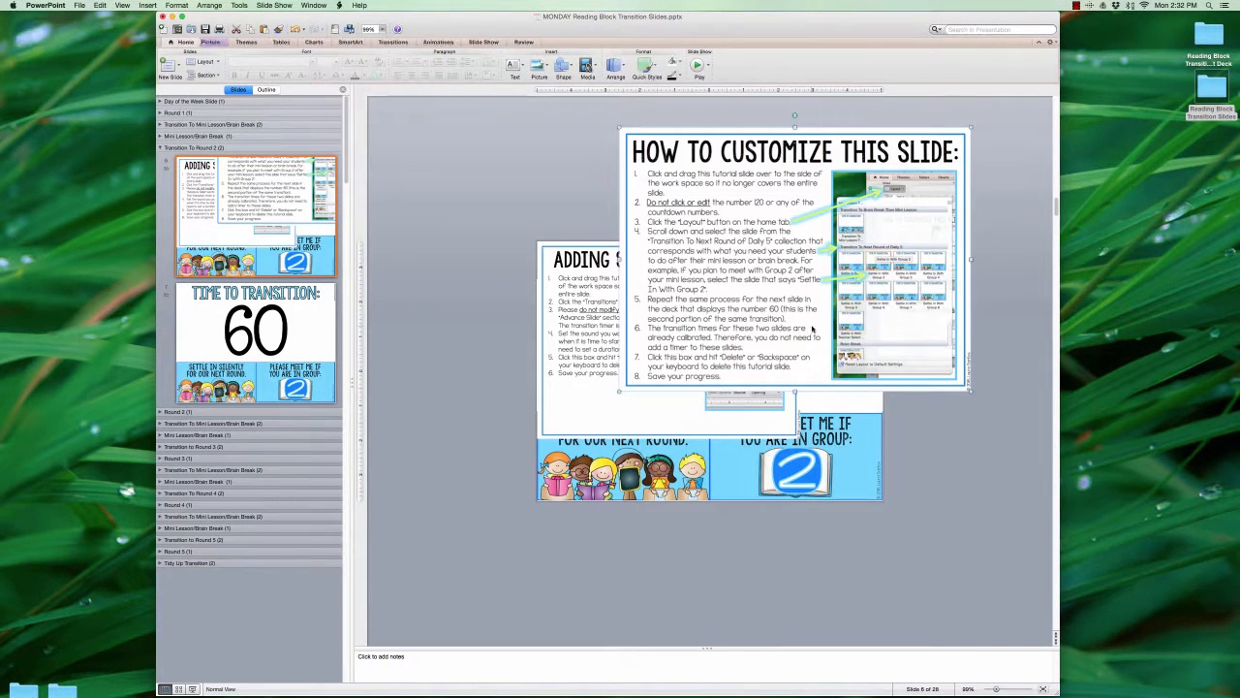
key(BackSpace)
key(super+s)
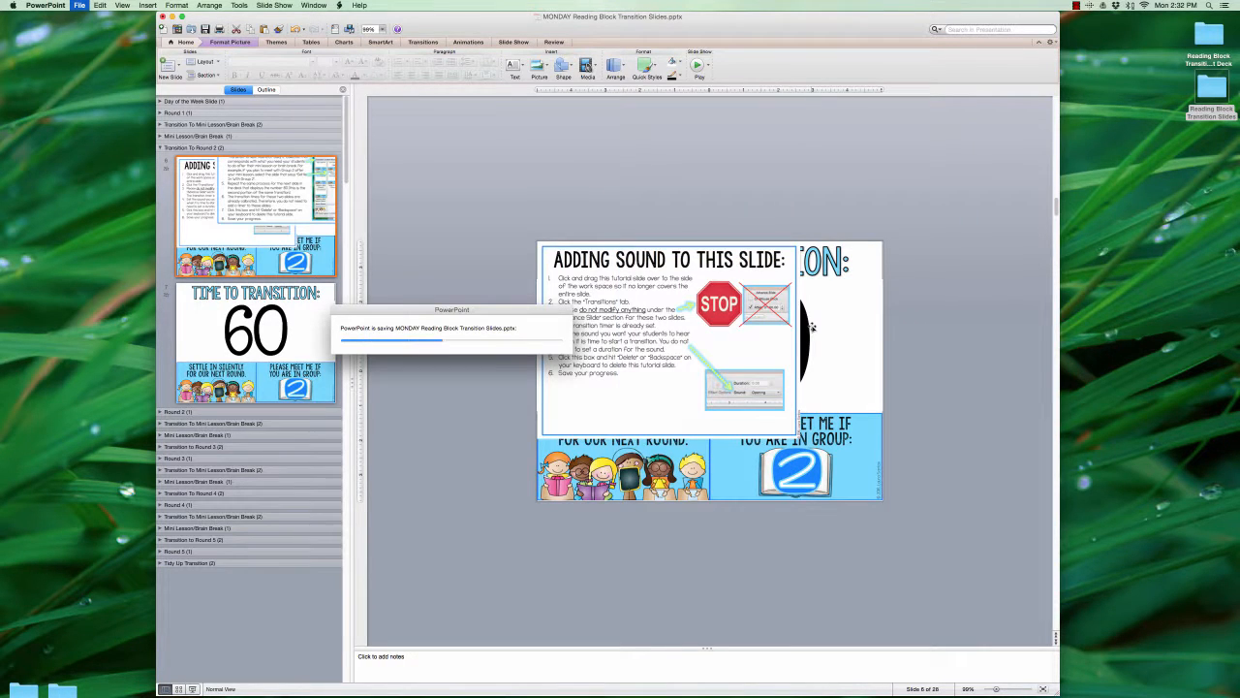
Move the "Adding Sound to This Slide" picture aside and set the 120 slide's transition sound to Opening in the Transition To Round 2 section.
drag(792, 430, 771, 402)
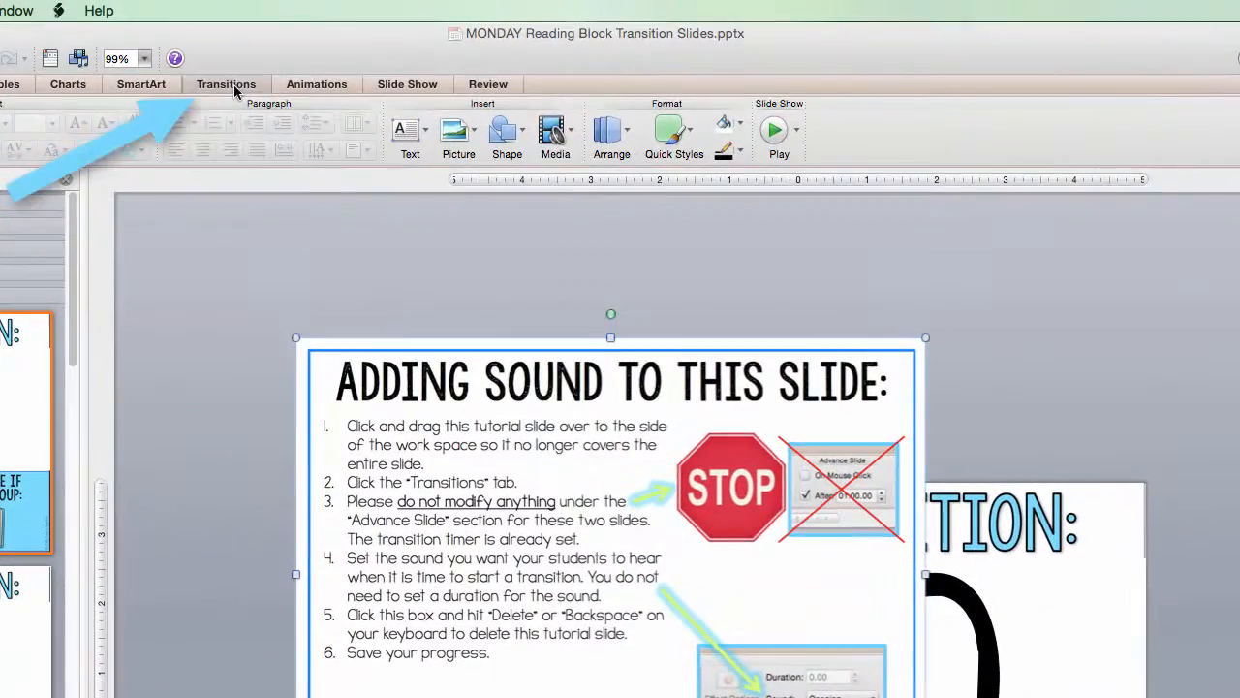
click(404, 46)
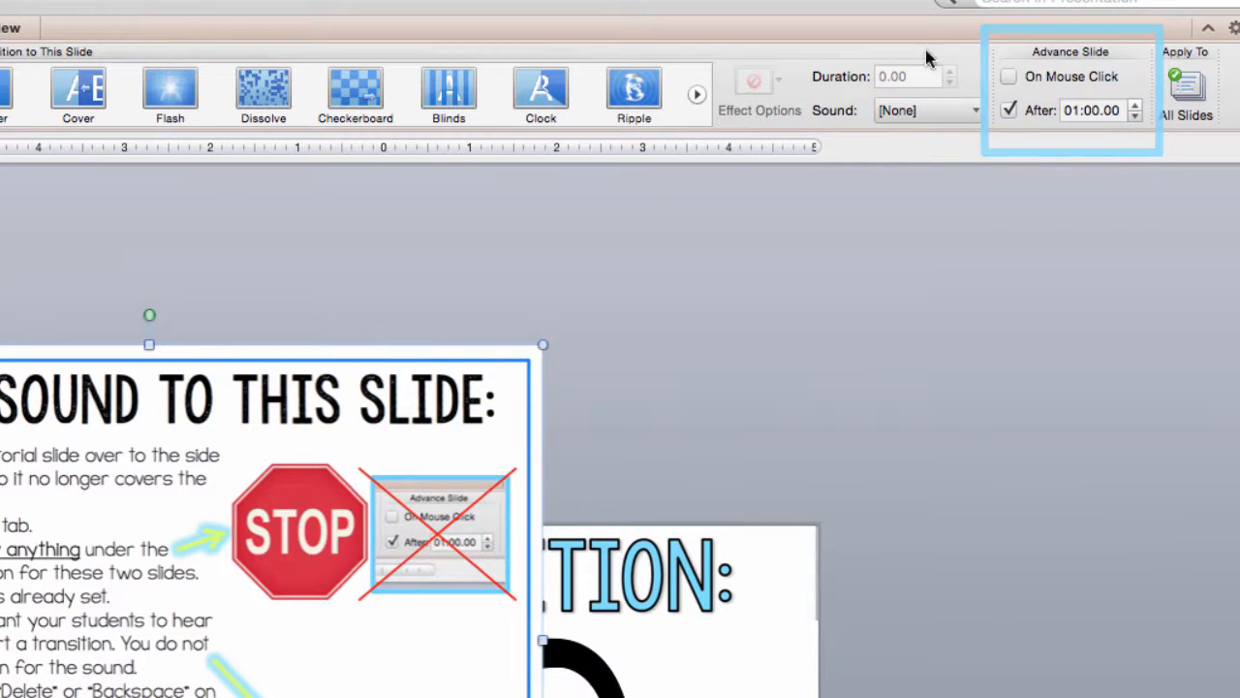
click(921, 111)
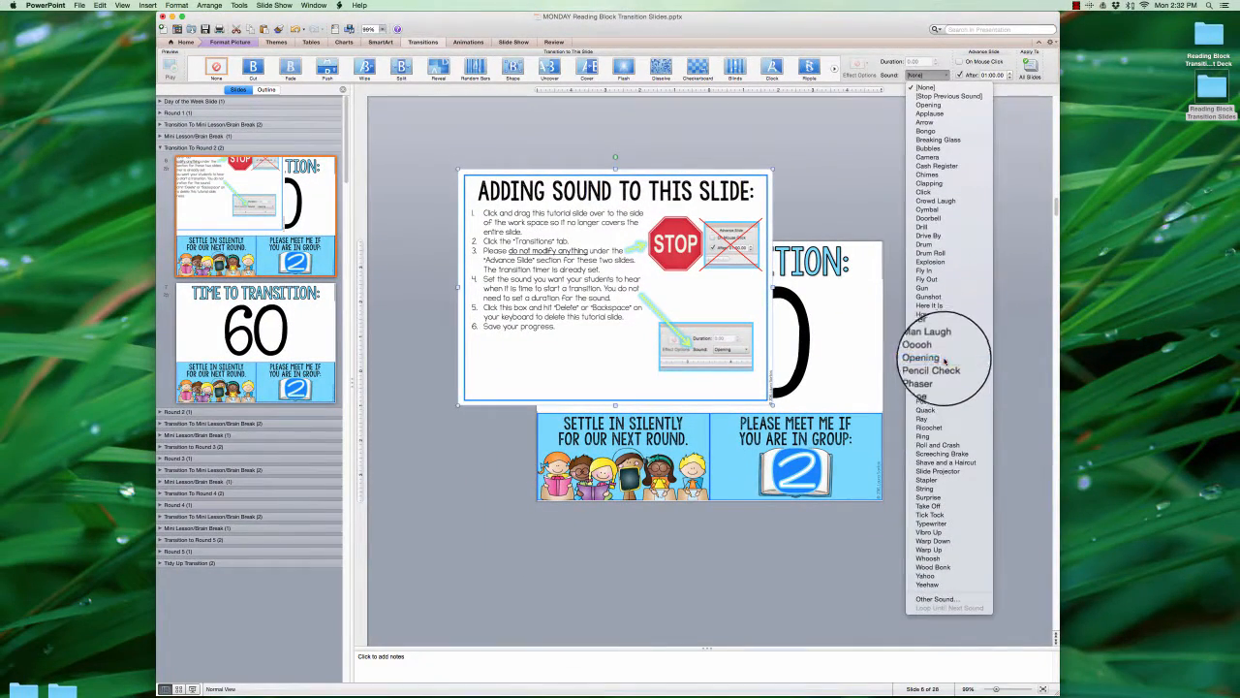
click(930, 349)
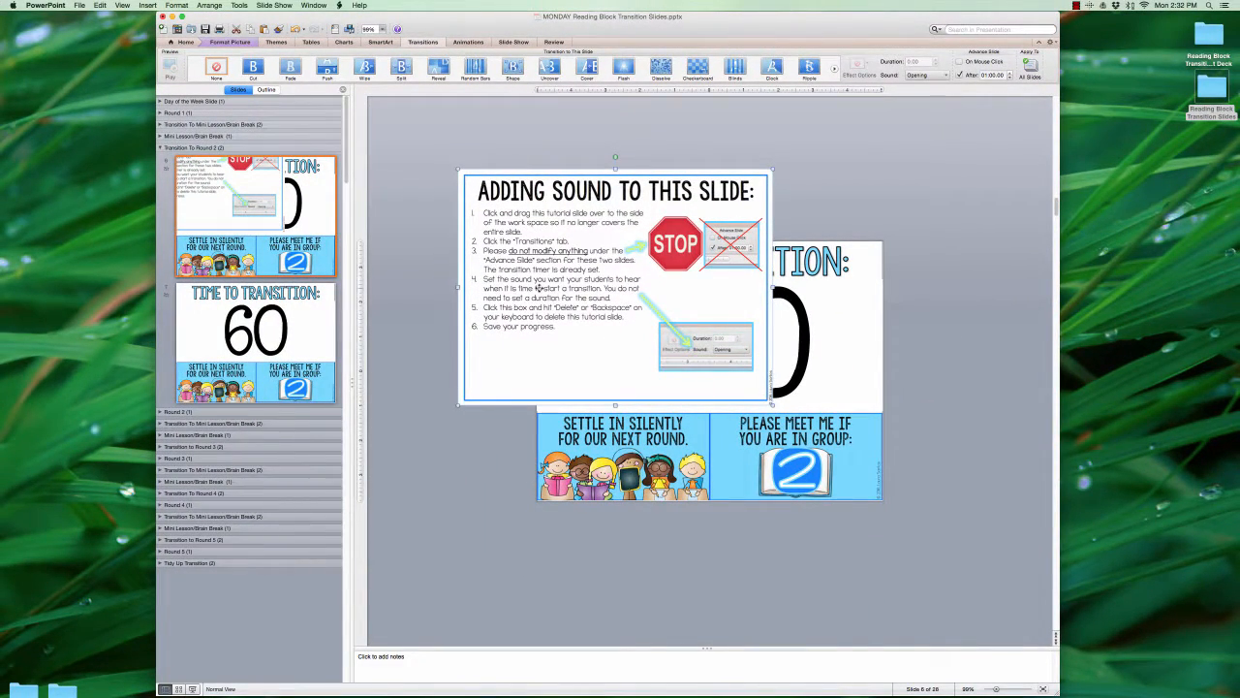
Delete the "Adding Sound to This Slide" picture from the 120 slide and save the presentation.
key(BackSpace)
key(super+s)
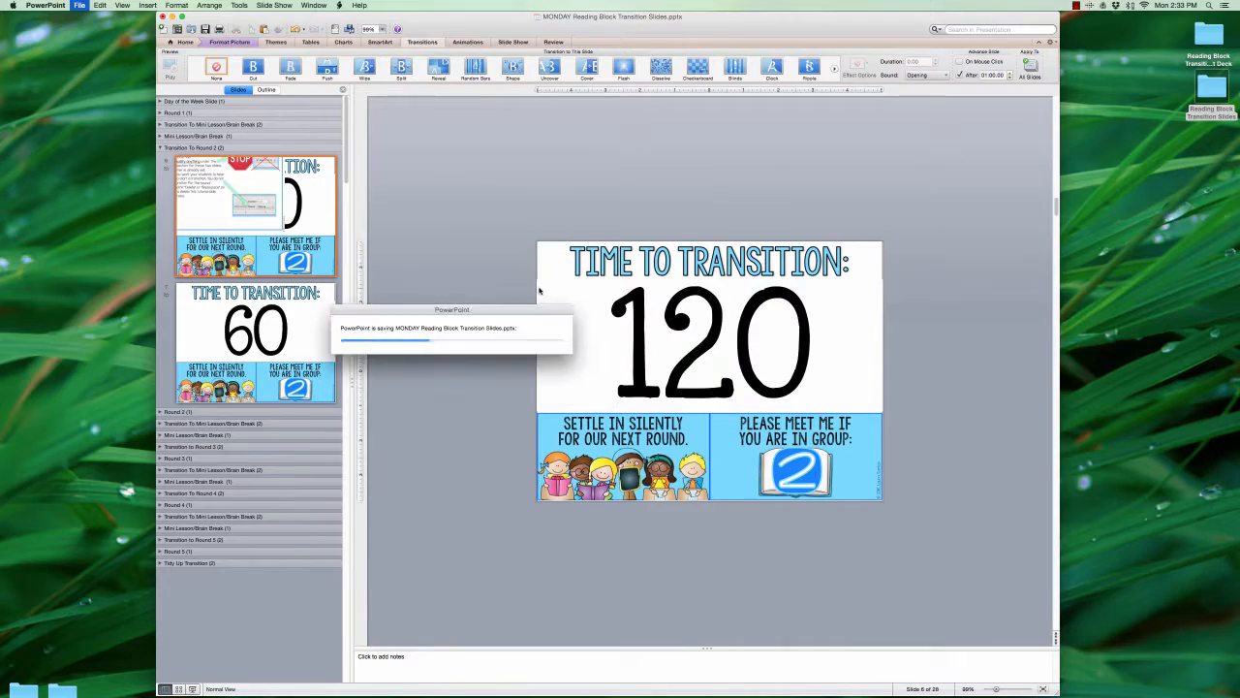
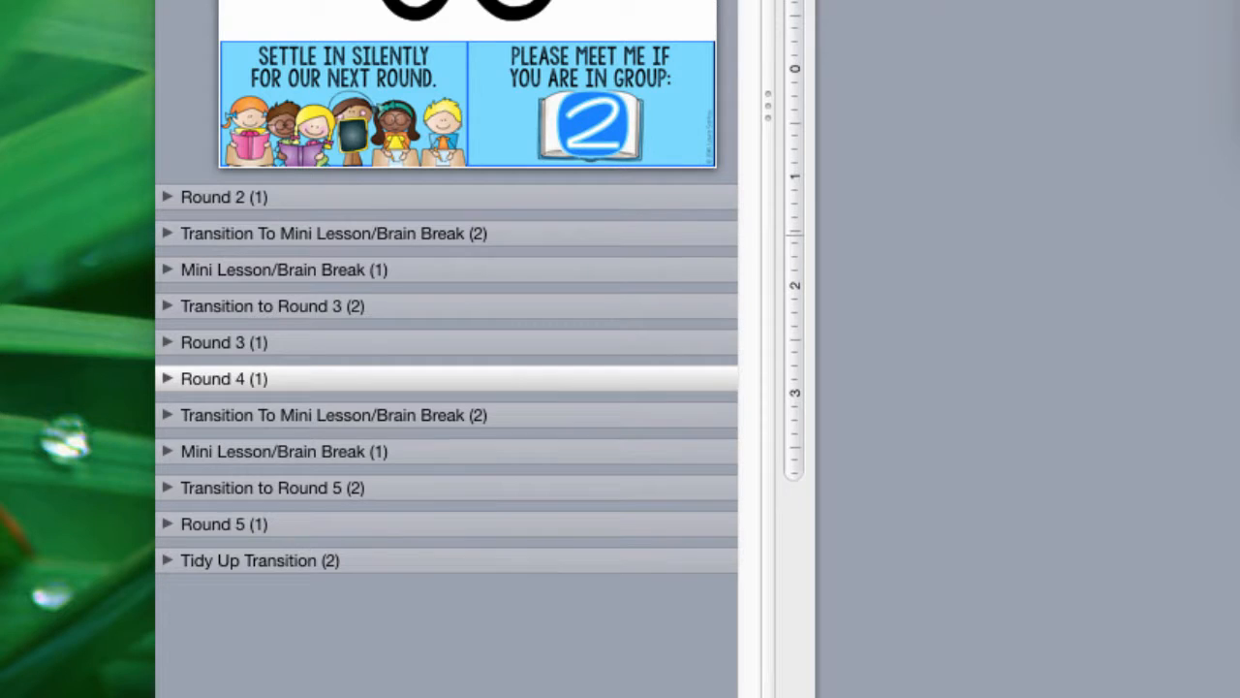
Delete the sections from Round 4 through Round 5, including the mini lesson and transition sections between them, keeping Tidy Up Transition.
key(Delete)
click(610, 378)
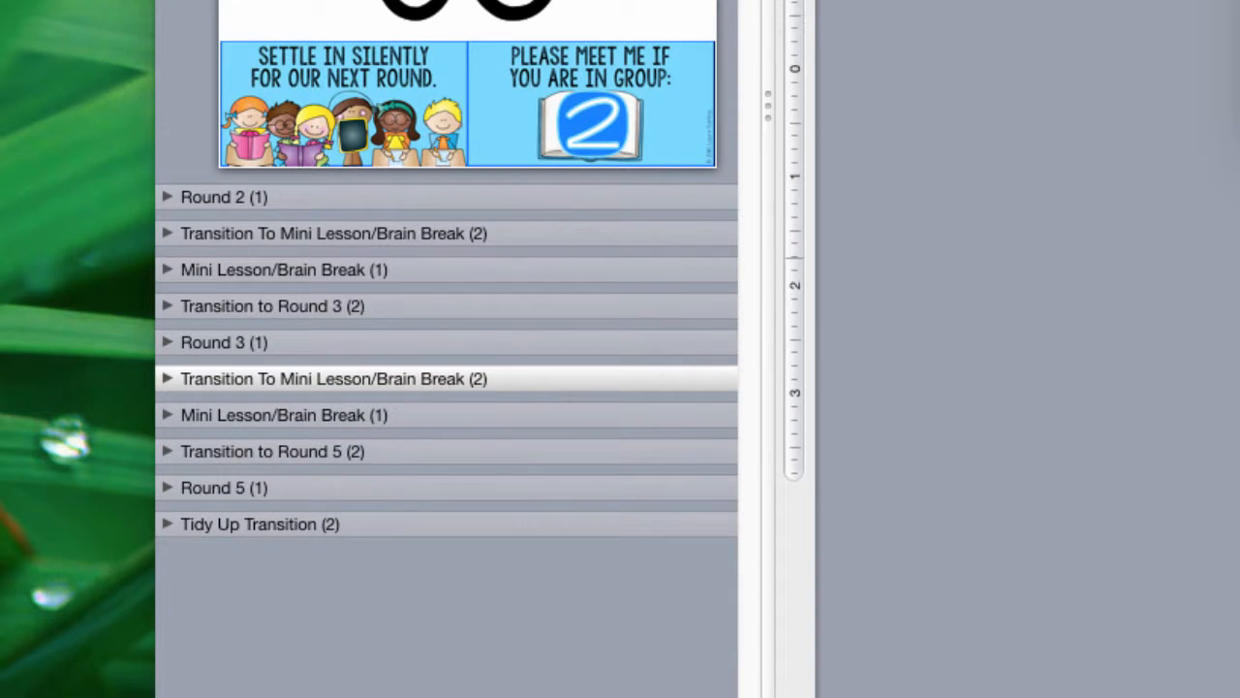
key(Delete)
click(397, 381)
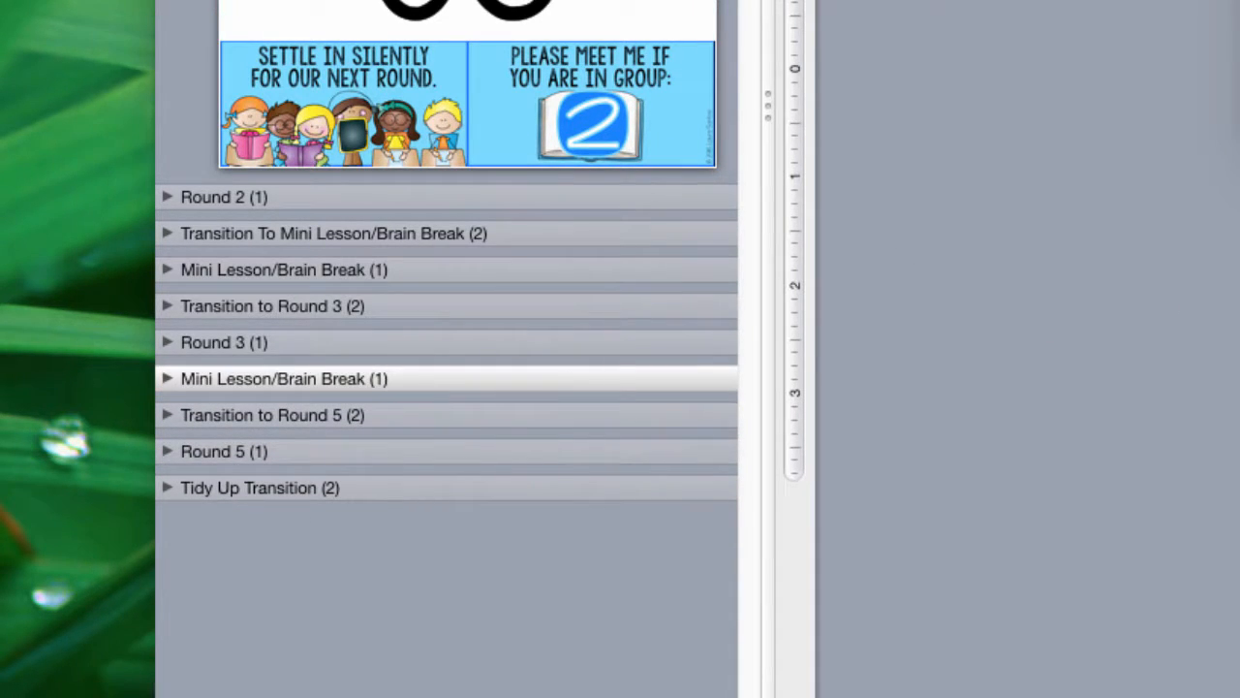
key(Delete)
click(536, 377)
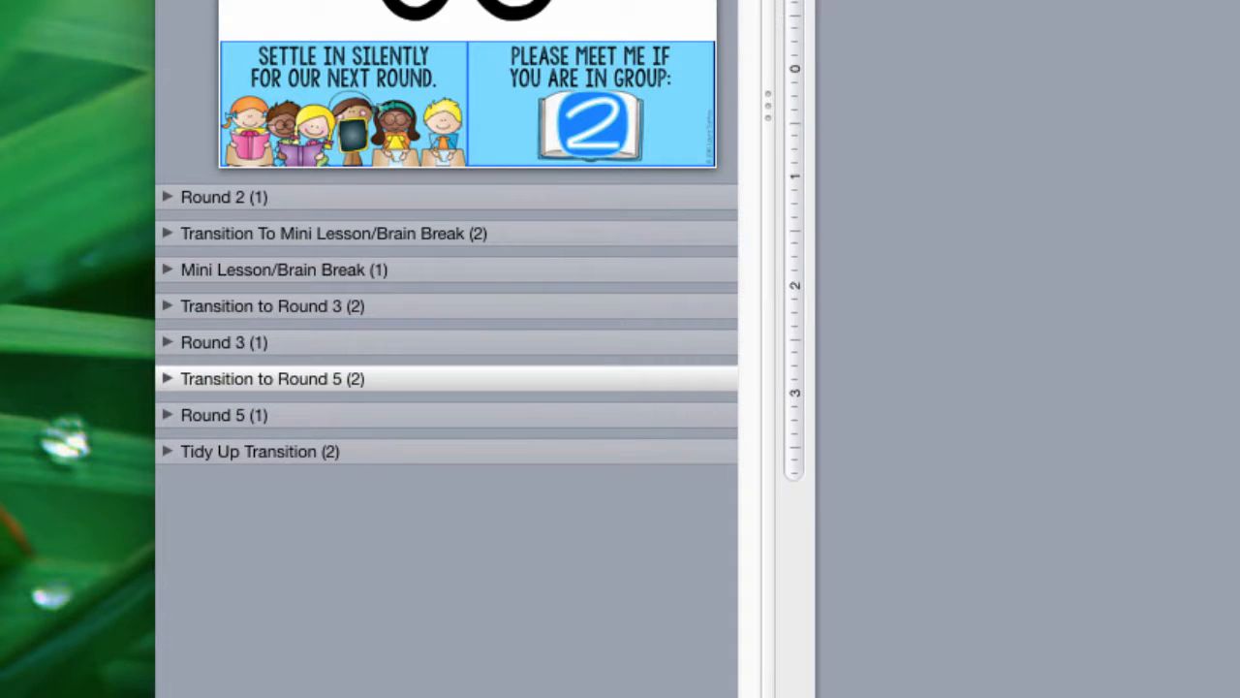
key(Delete)
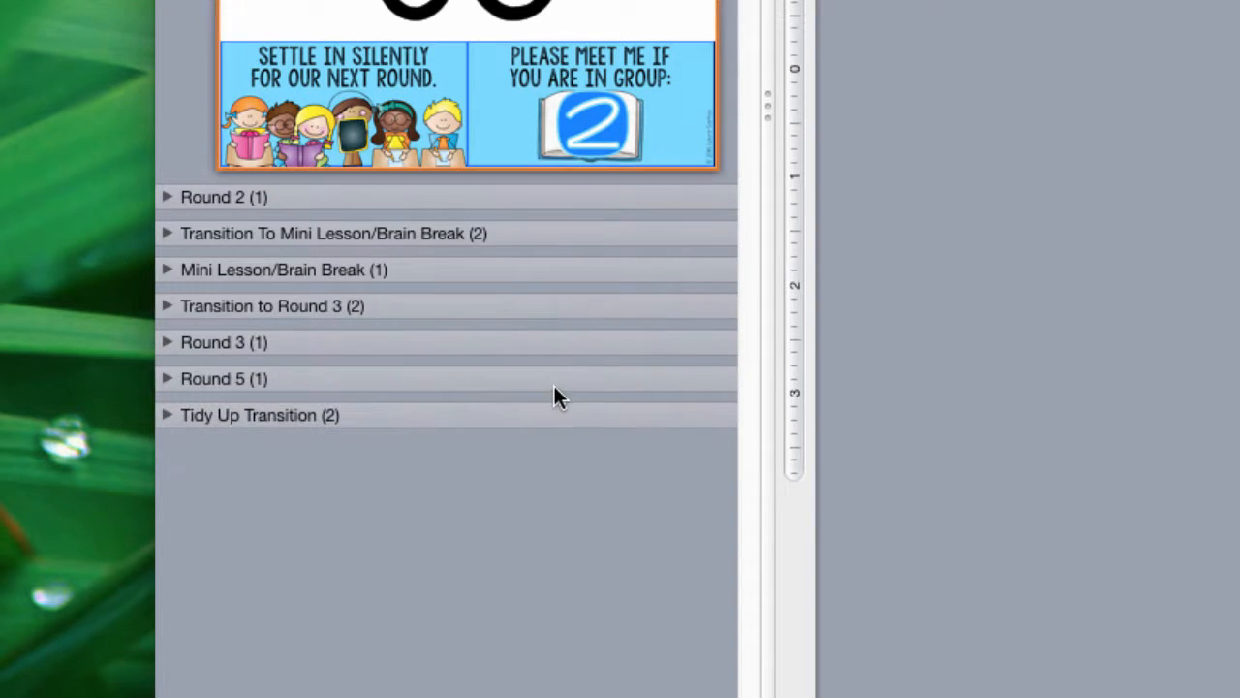
click(555, 378)
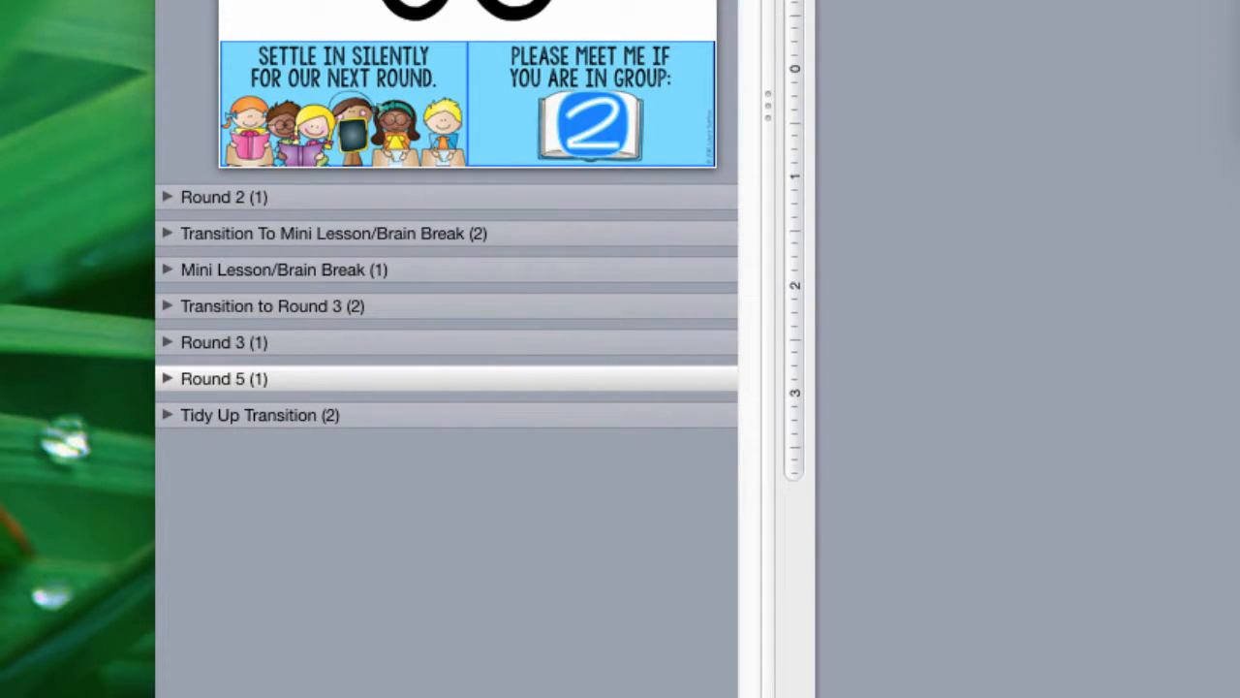
key(Delete)
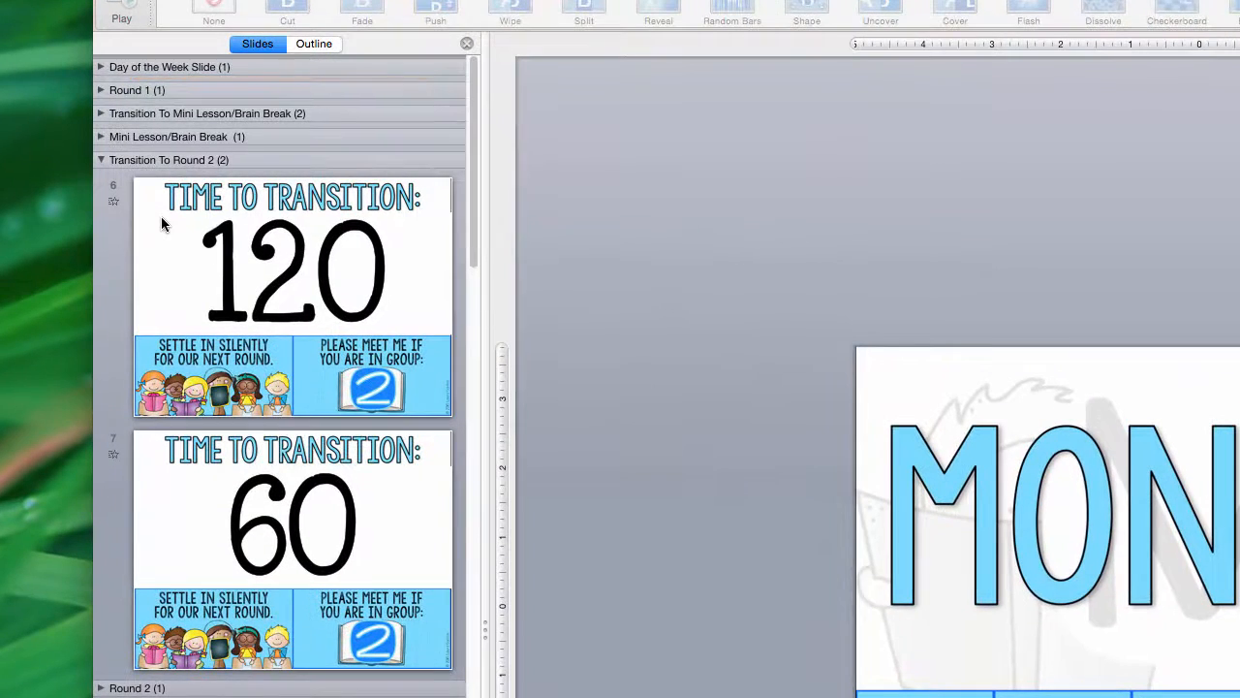
Delete the 120 slide from the Transition To Round 2 section and choose a transition sound for the remaining 60 slide.
click(162, 222)
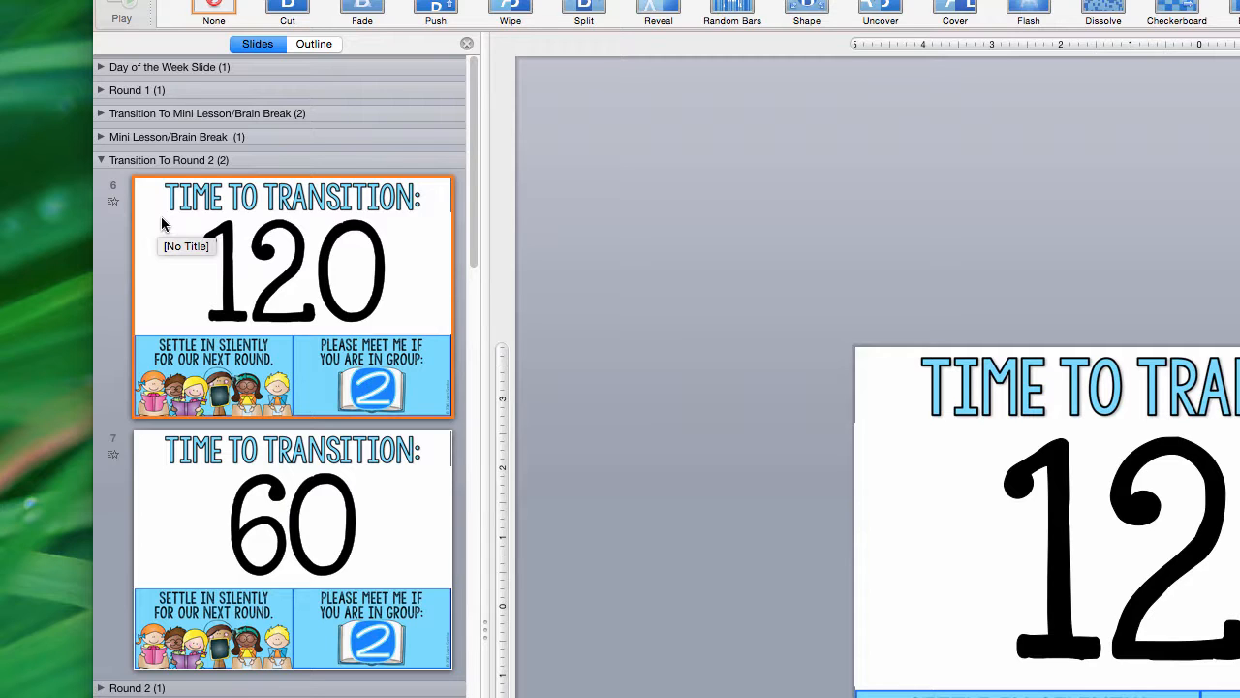
key(Delete)
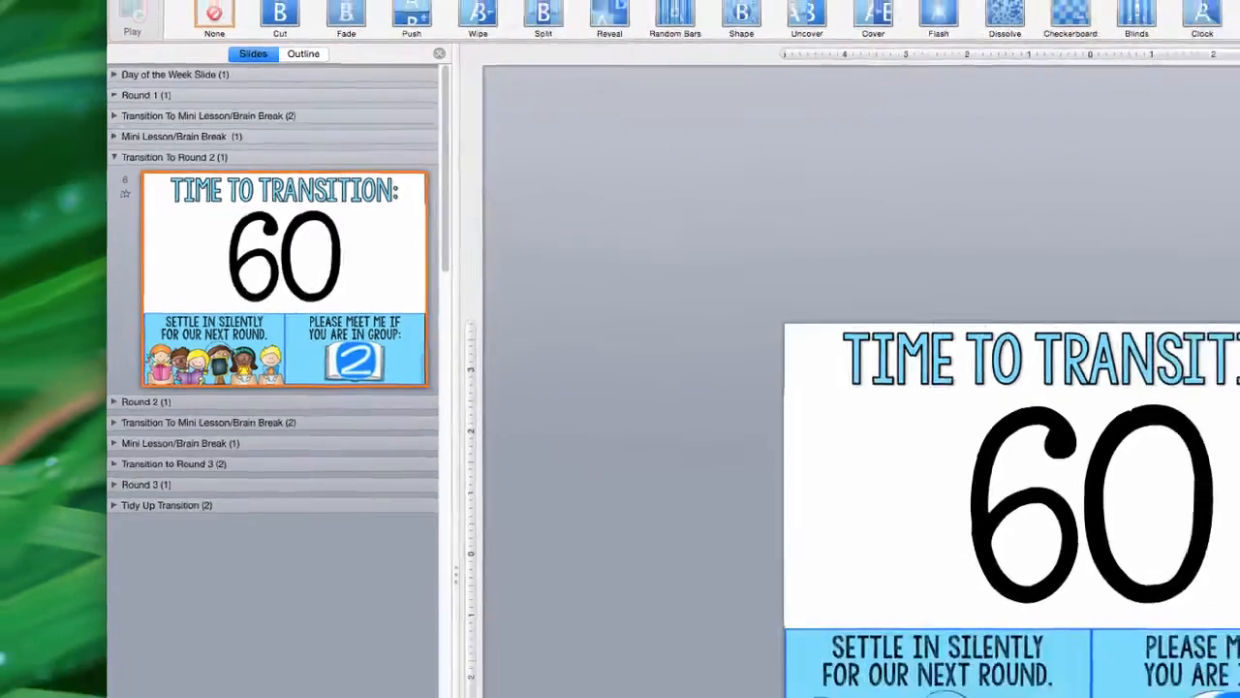
click(959, 74)
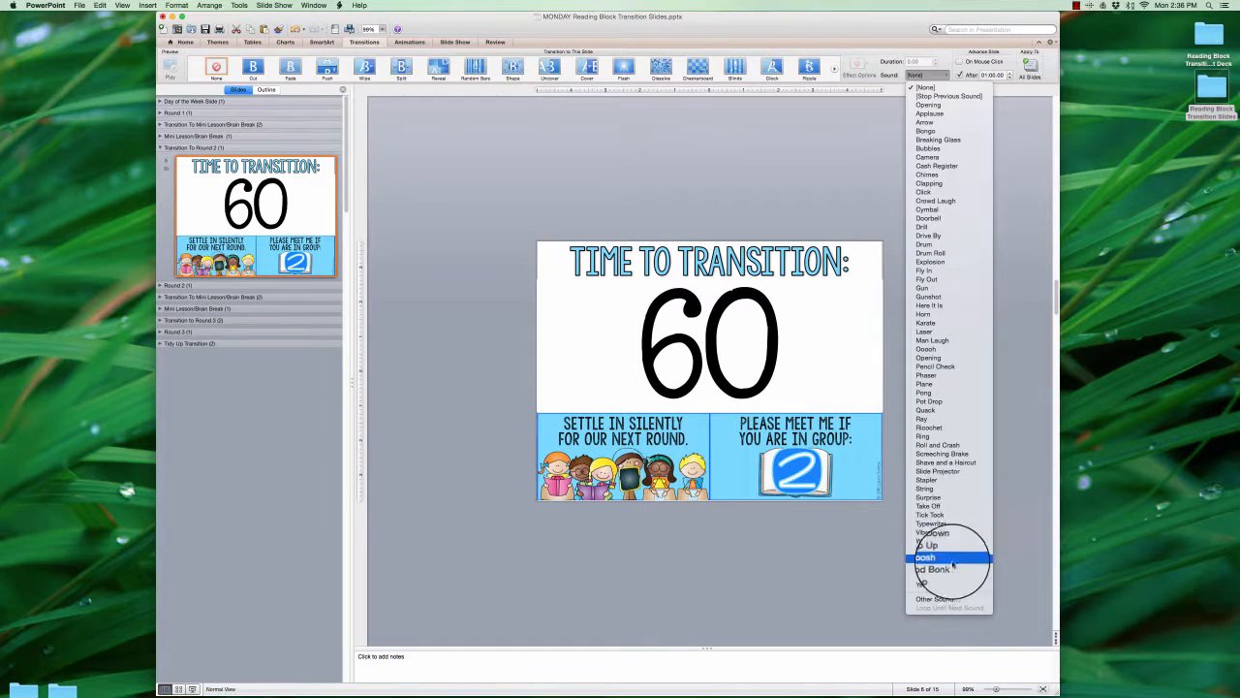
click(942, 532)
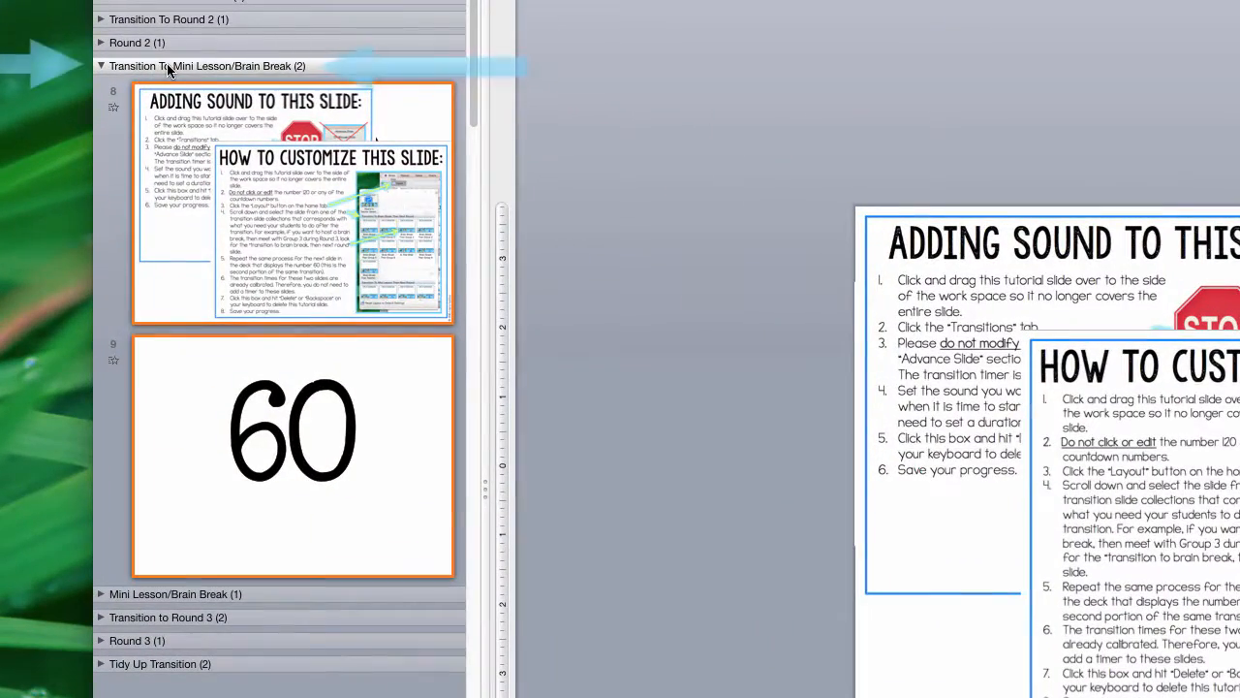
Delete the Transition To Mini Lesson/Brain Break and Mini Lesson/Brain Break sections that follow Round 2, including their slides.
key(Delete)
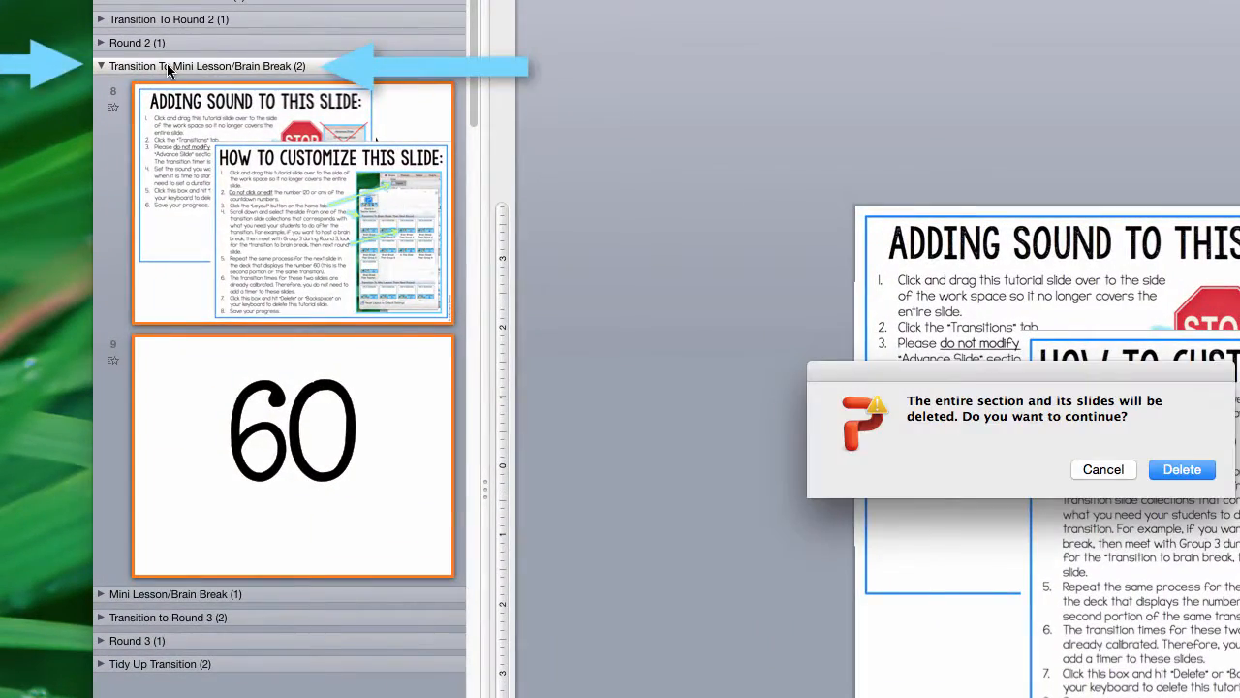
click(1200, 469)
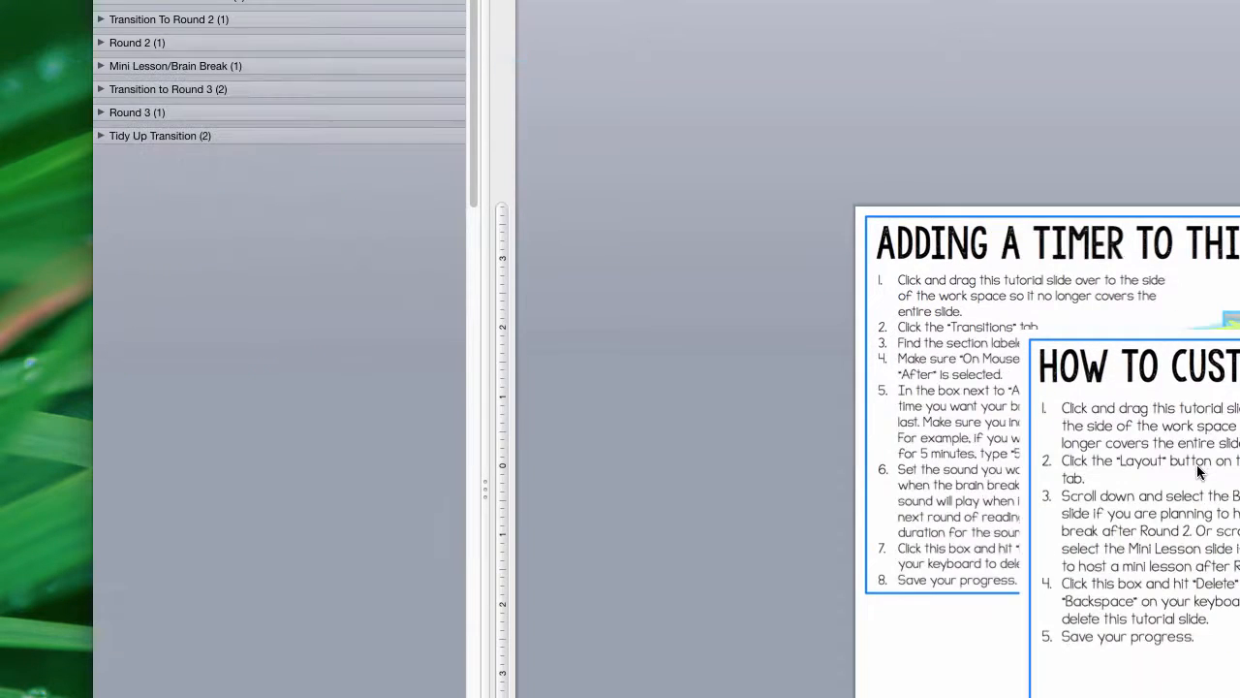
click(180, 67)
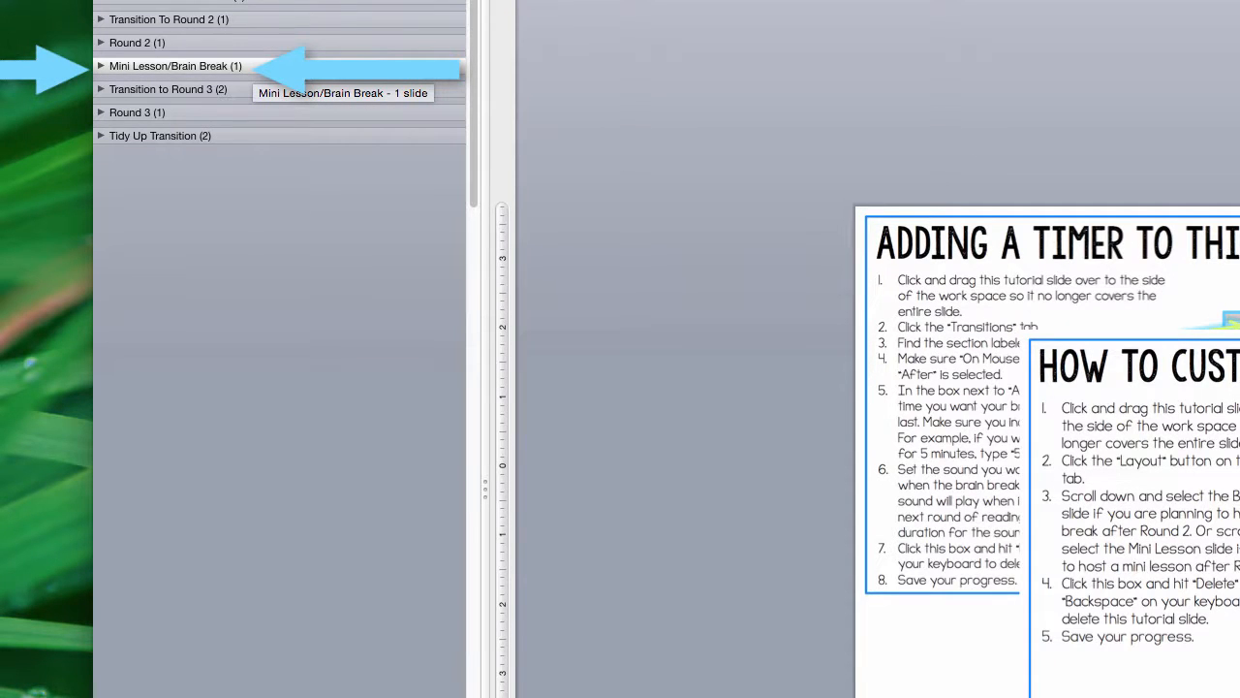
key(BackSpace)
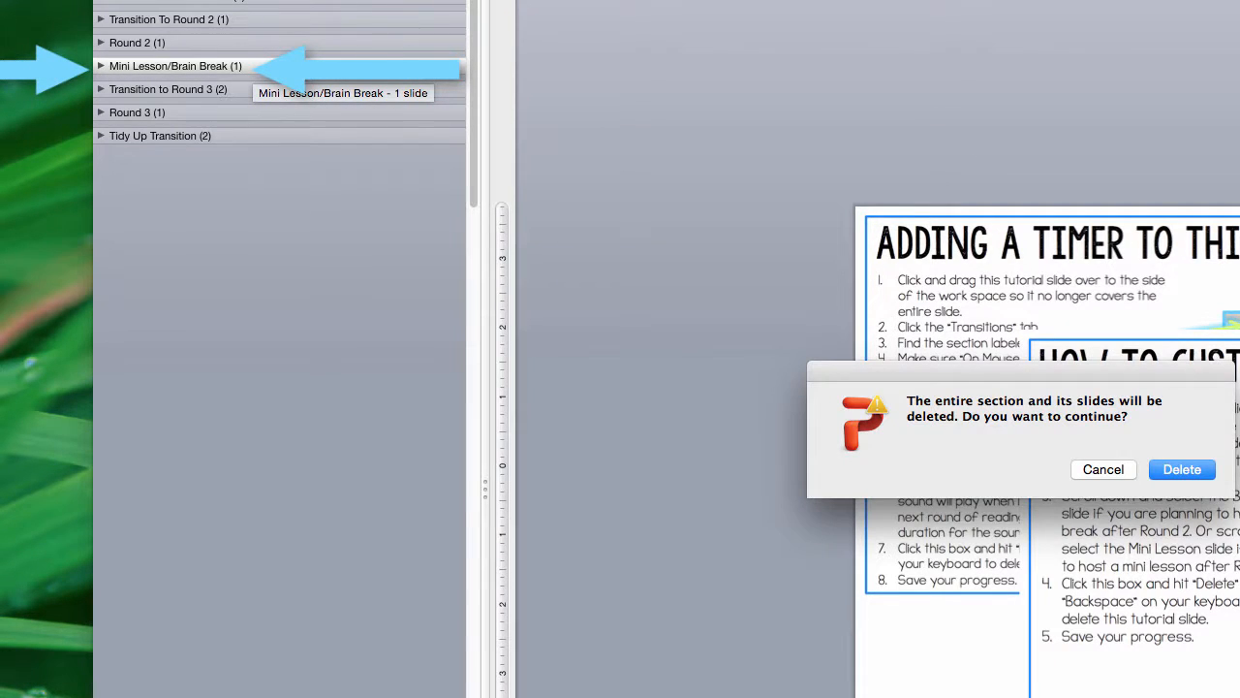
click(1182, 470)
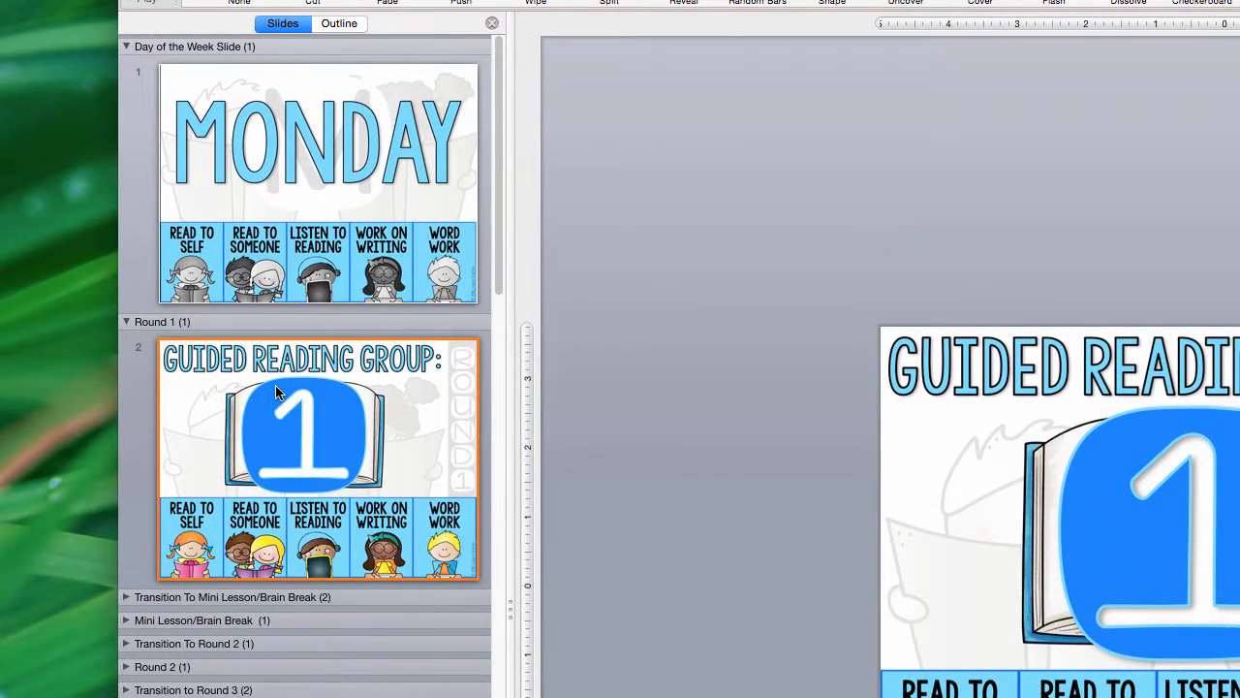
Copy the Round 1 Guided Reading Group slide and paste it directly after the Monday slide.
right_click(276, 392)
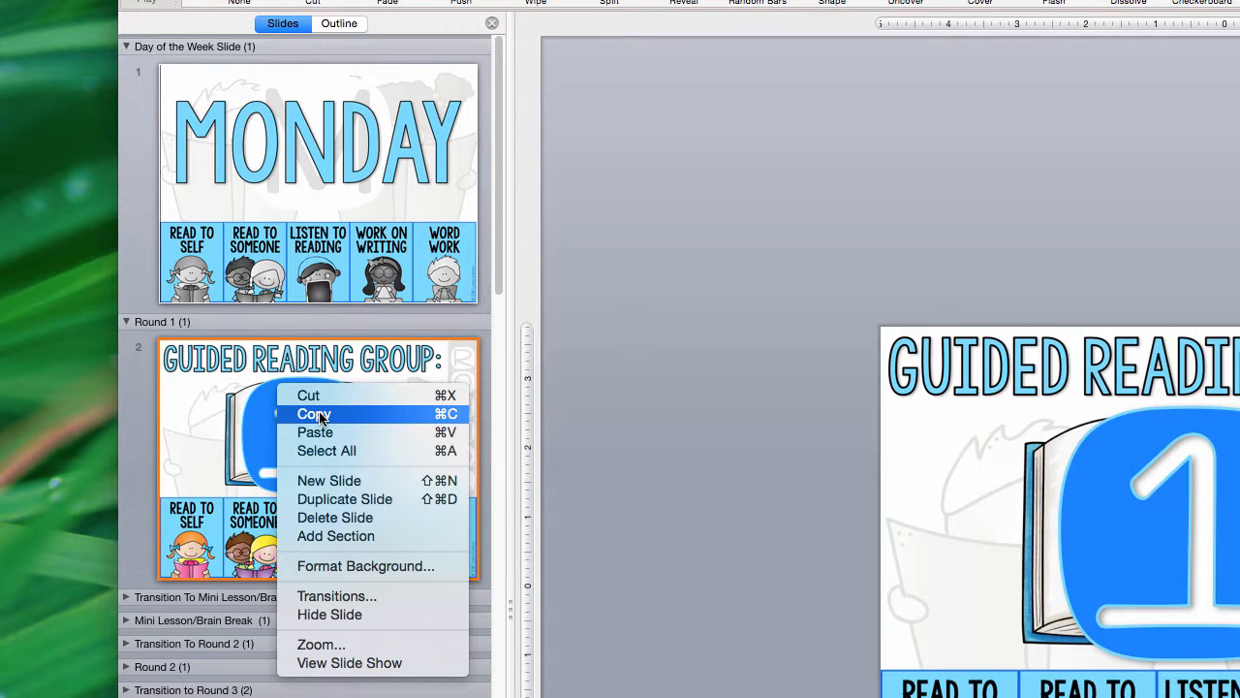
click(354, 413)
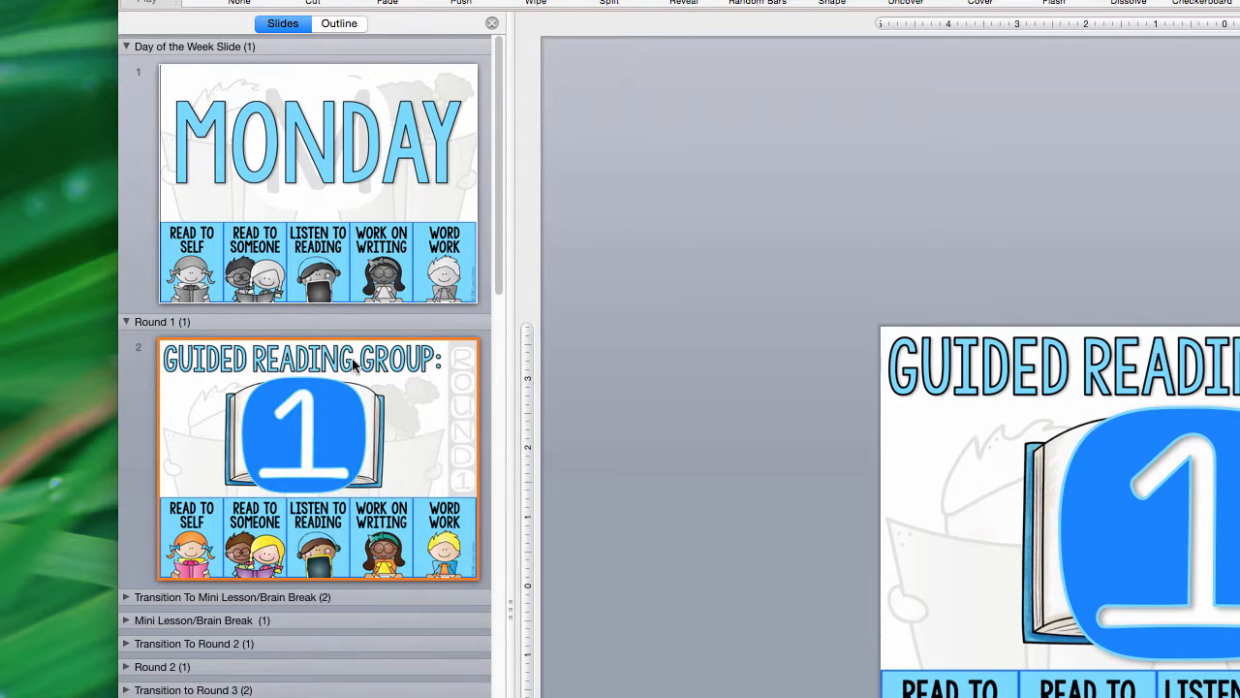
click(328, 310)
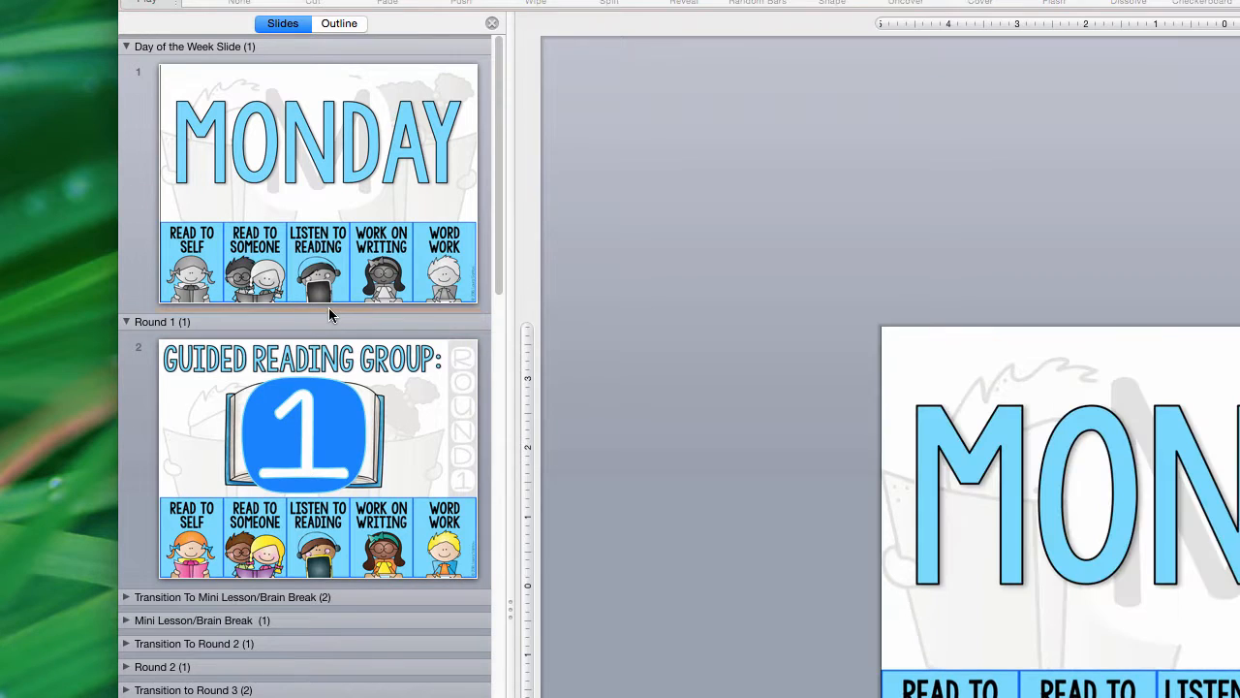
right_click(328, 315)
click(366, 351)
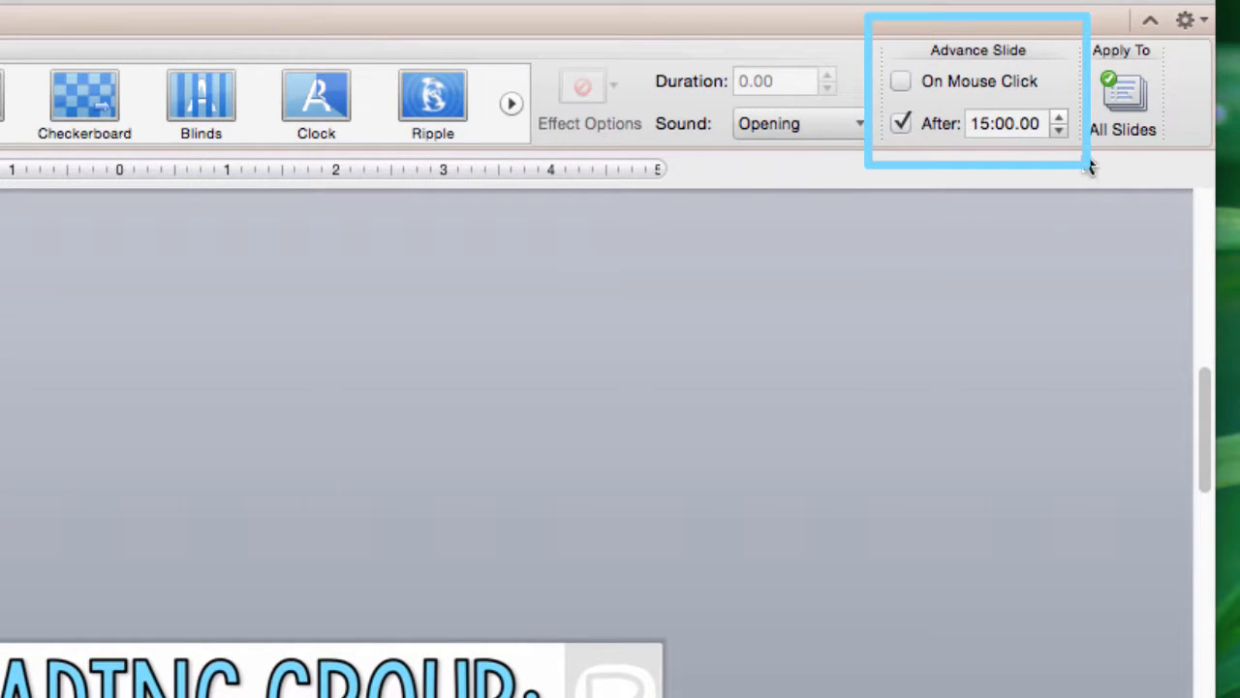
Set the pasted Guided Reading Group slide to advance on mouse click instead of after a set time, and save the presentation.
click(900, 123)
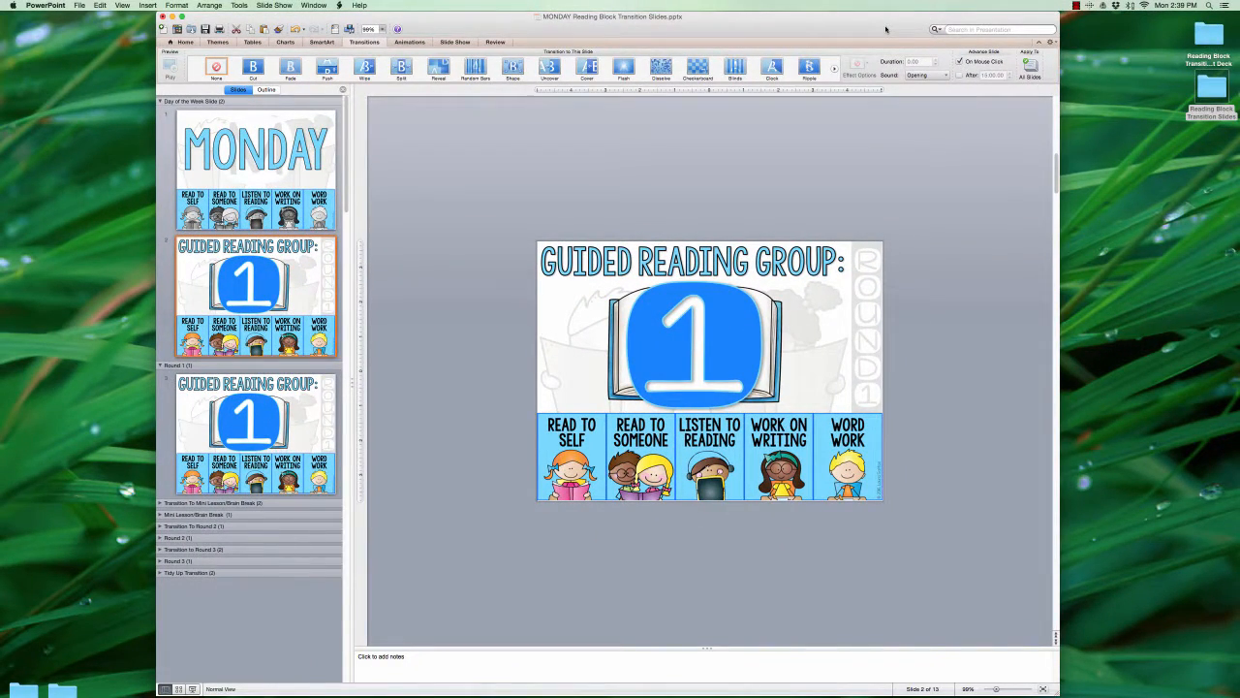
key(super+s)
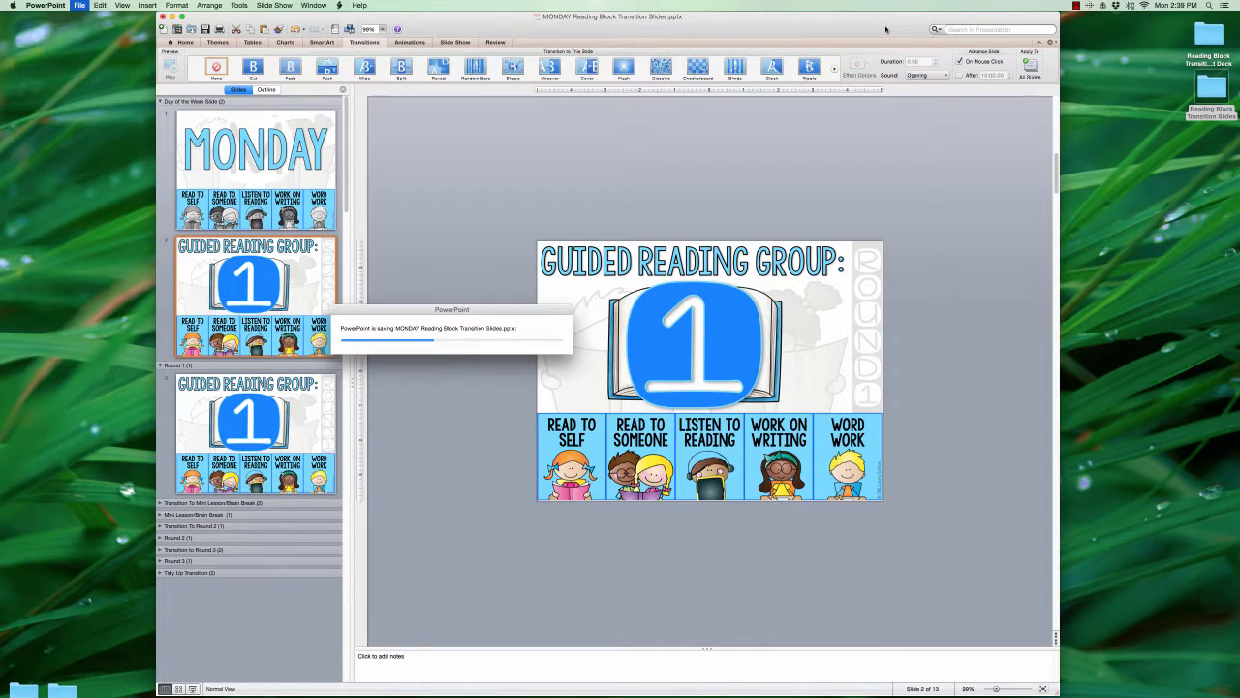
Start the slide show from the Monday slide.
click(255, 170)
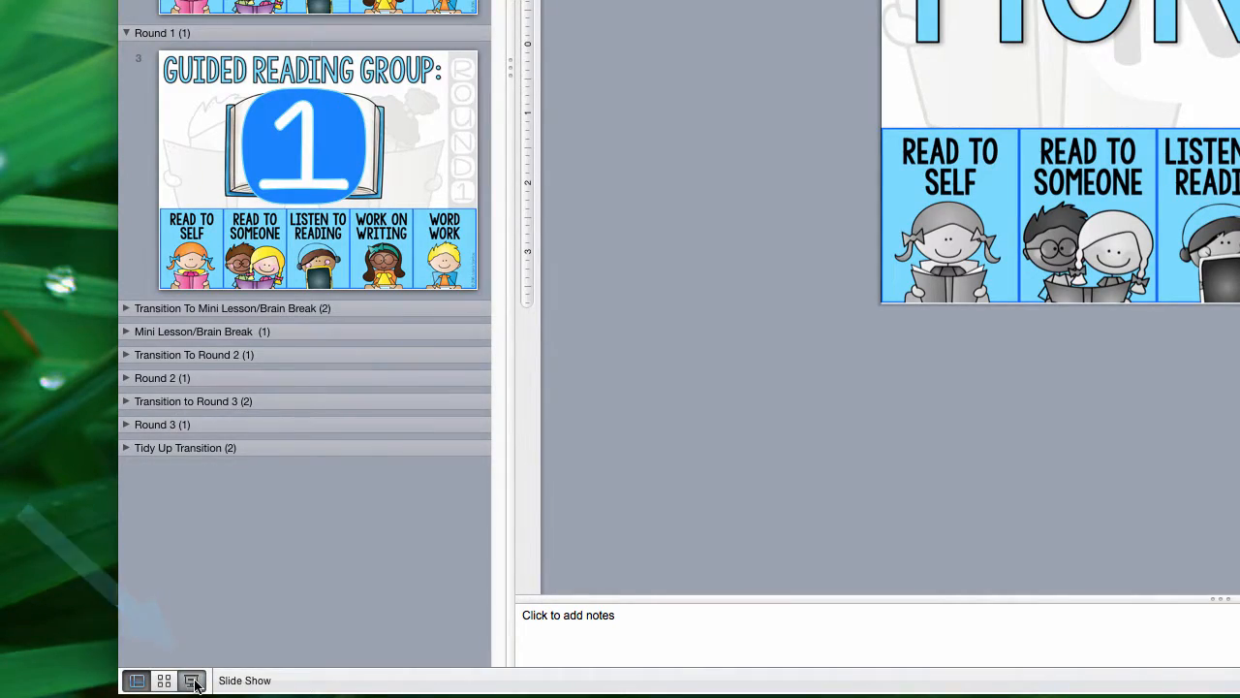
click(192, 681)
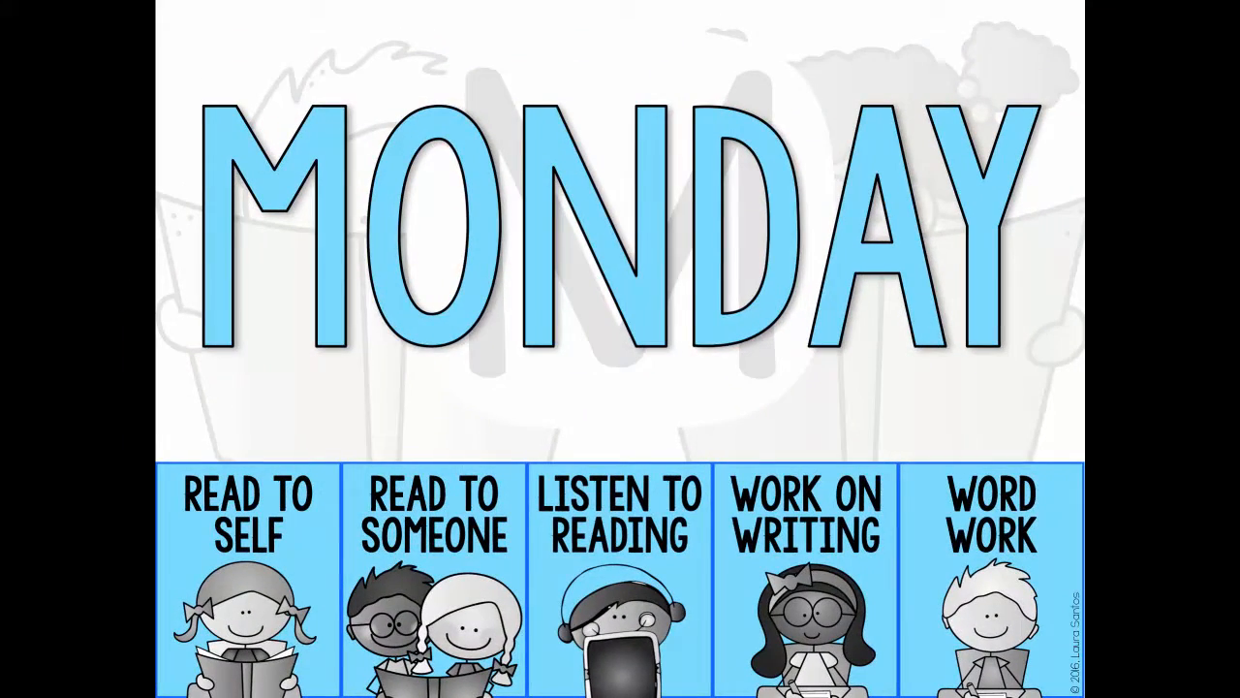